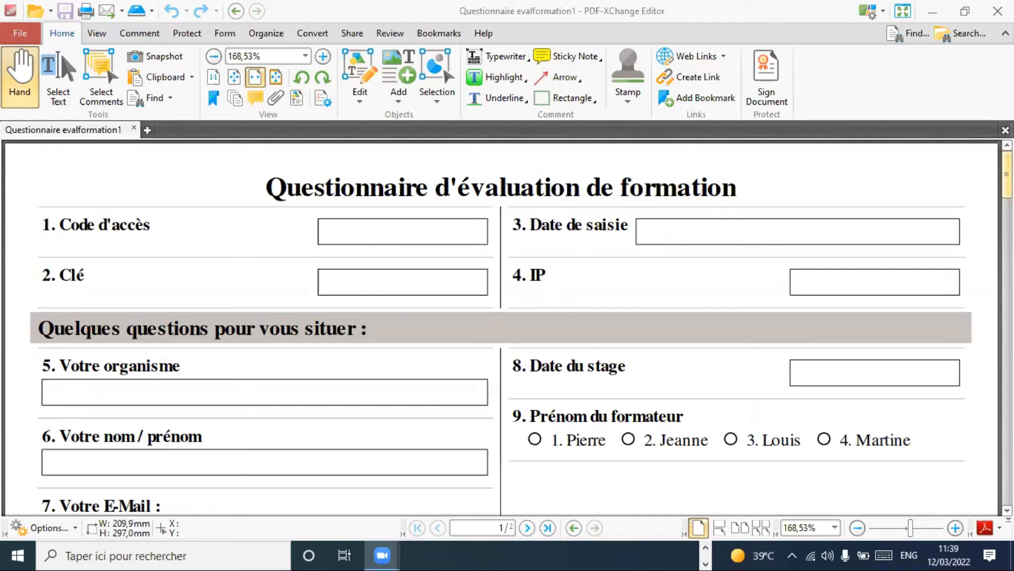
# - Scroll down through the current window's content to its bottom
pyautogui.moveTo(1007, 174); pyautogui.dragTo(1007, 178)
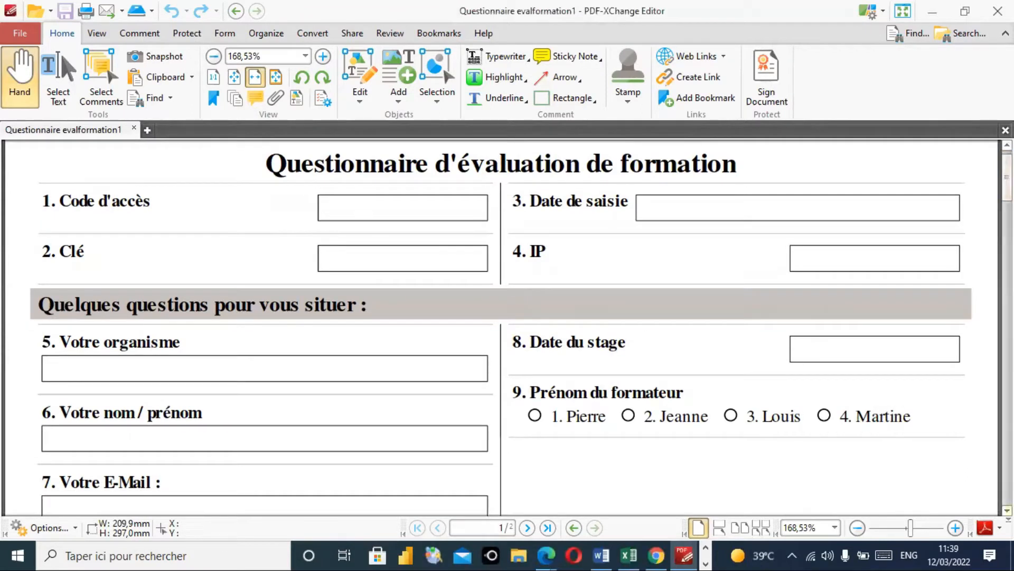
pyautogui.click(1007, 510)
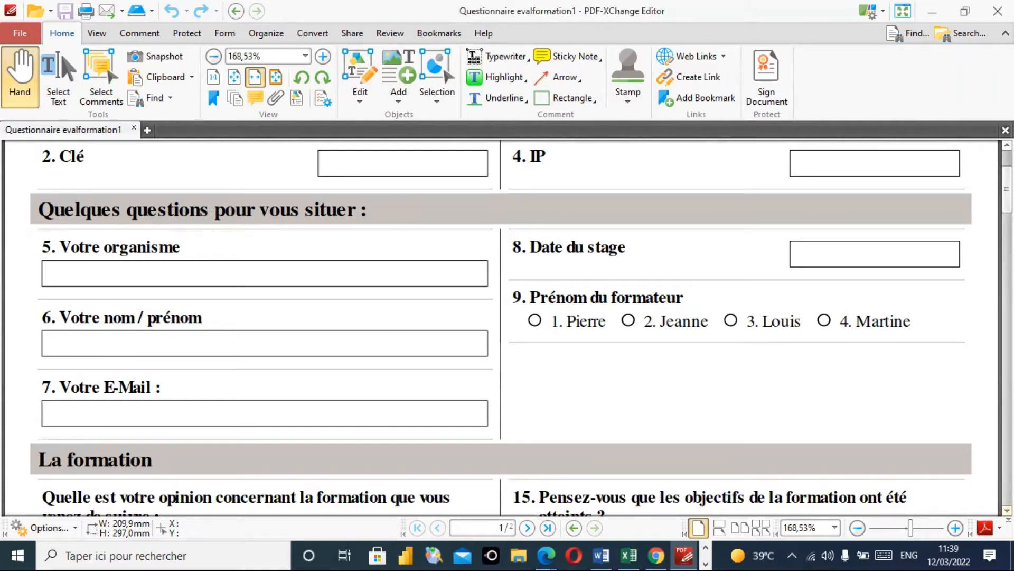
pyautogui.click(1007, 511)
pyautogui.click(1007, 510)
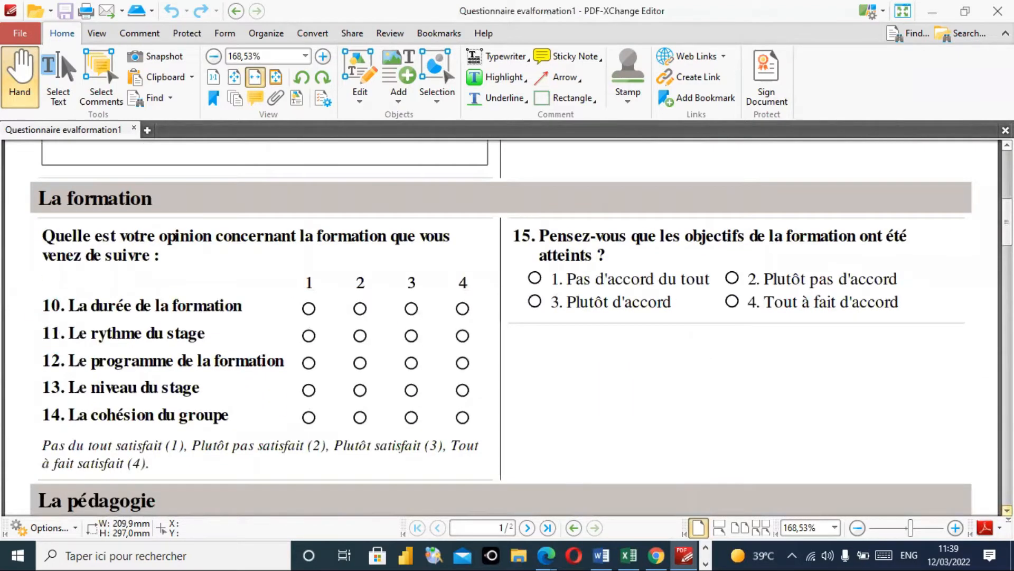
pyautogui.click(1007, 510)
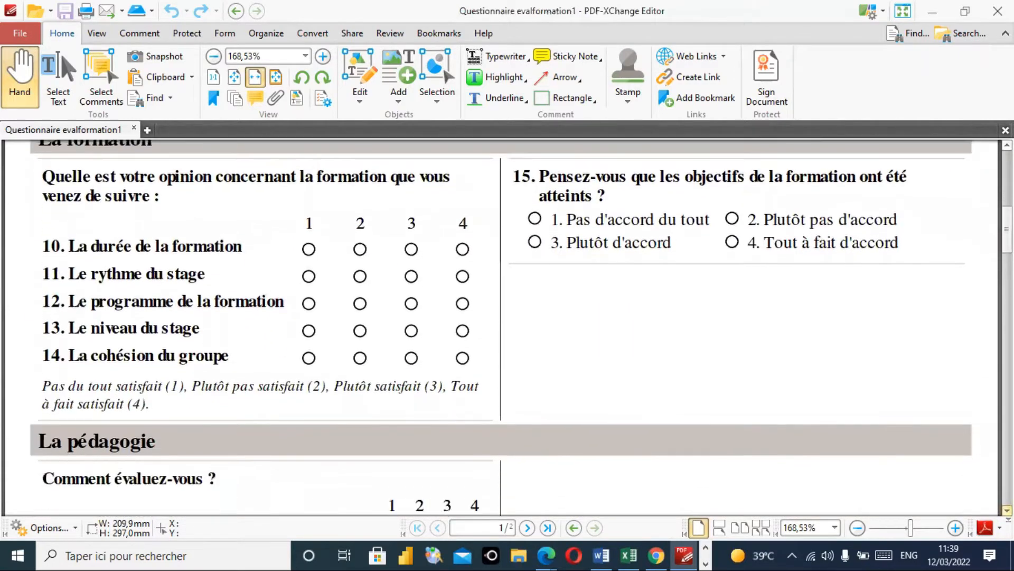
pyautogui.click(1007, 511)
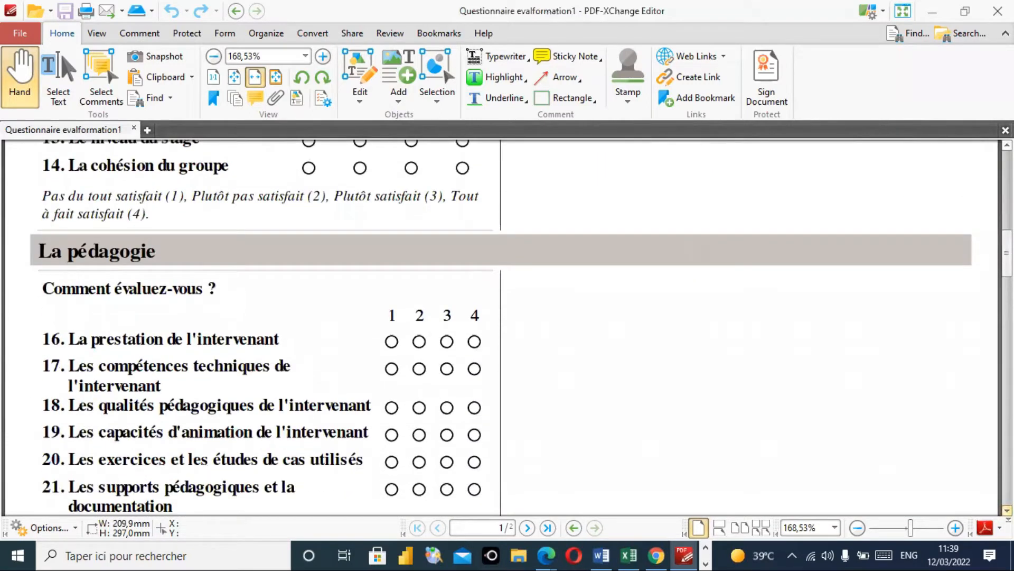
pyautogui.click(1007, 510)
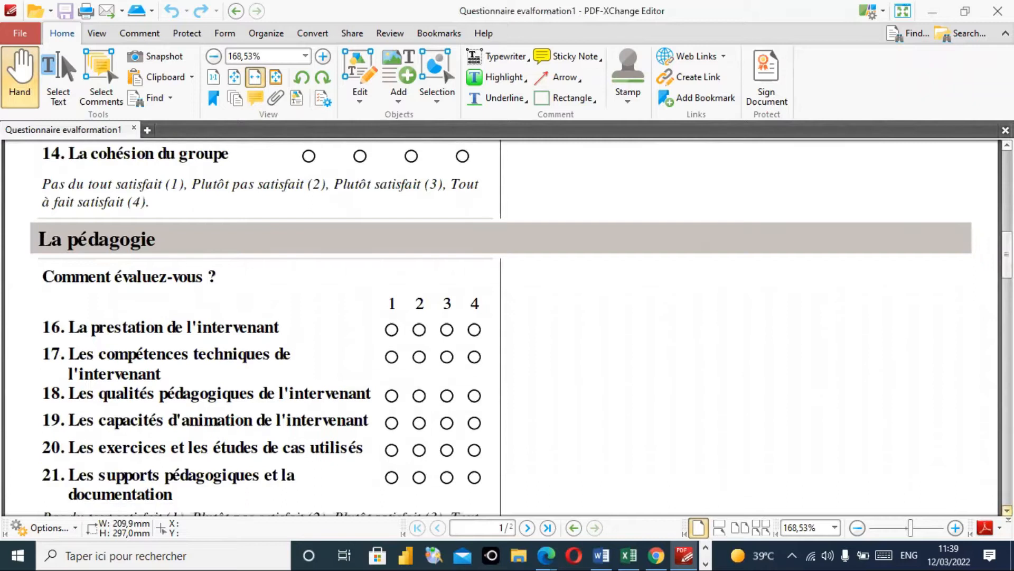
pyautogui.click(1007, 511)
pyautogui.click(1006, 511)
pyautogui.click(1006, 510)
pyautogui.click(1007, 511)
pyautogui.click(1007, 510)
pyautogui.click(1007, 510)
pyautogui.click(1007, 510)
pyautogui.click(1007, 511)
pyautogui.click(1007, 510)
pyautogui.click(1007, 510)
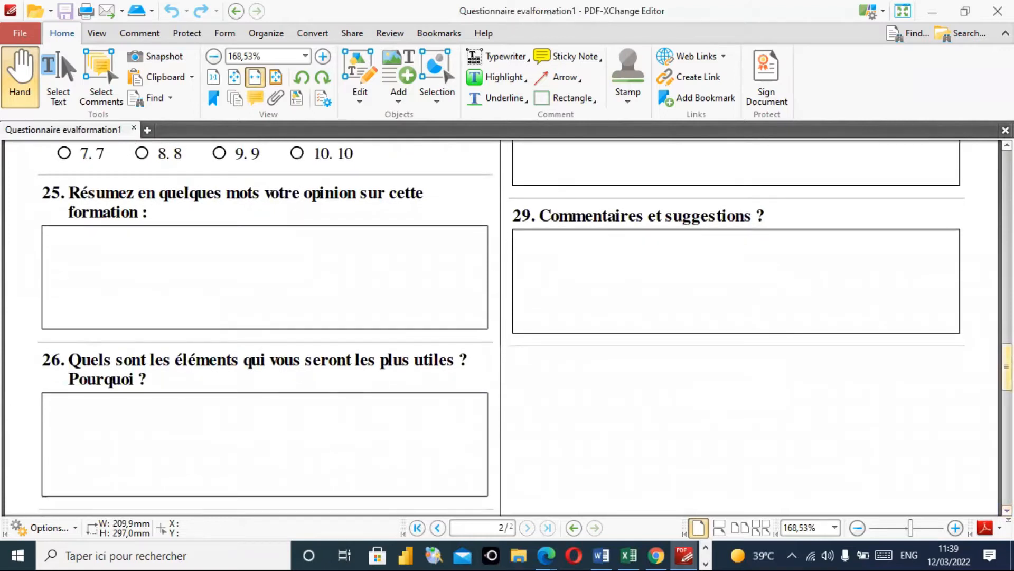
pyautogui.moveTo(1007, 367); pyautogui.dragTo(1007, 174)
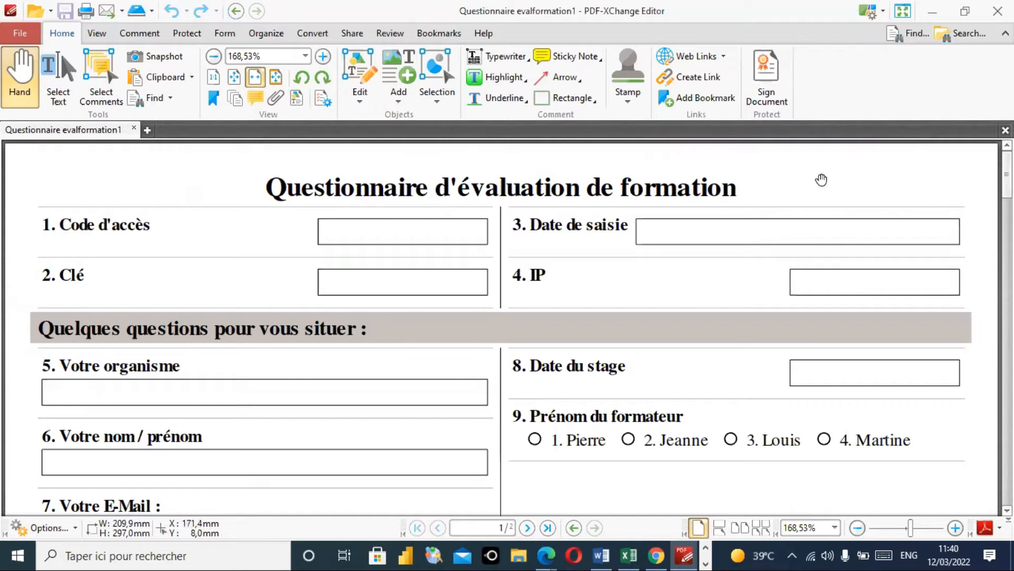
# - In Edge, launch Google Sheets in a new tab from the Google apps grid
pyautogui.click(548, 554)
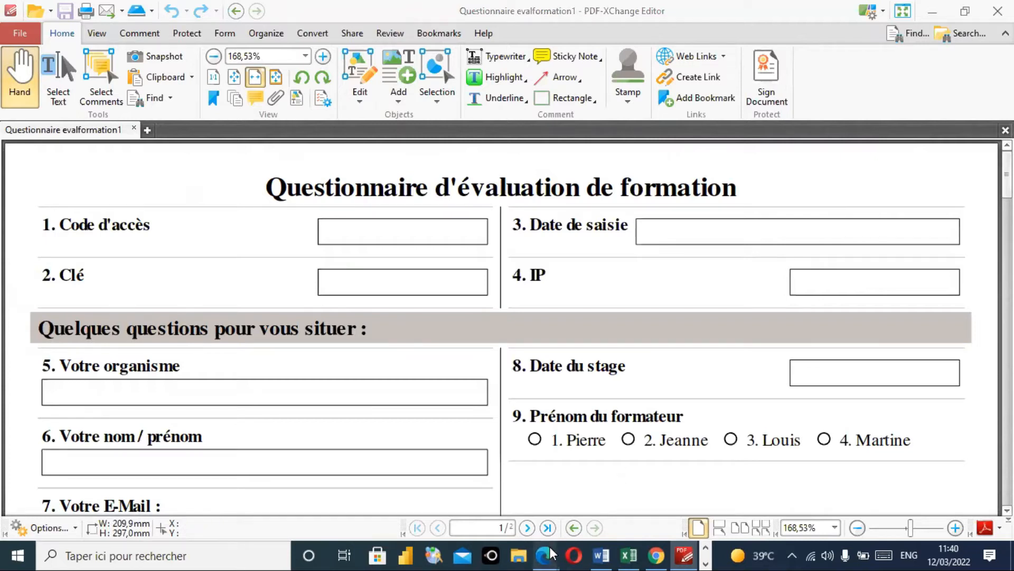
pyautogui.click(645, 471)
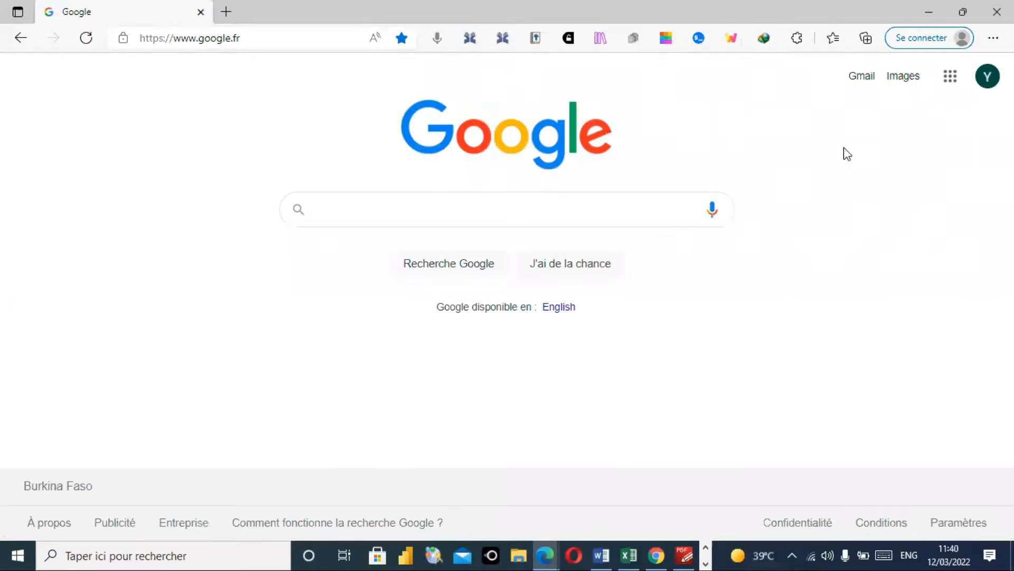
pyautogui.click(951, 79)
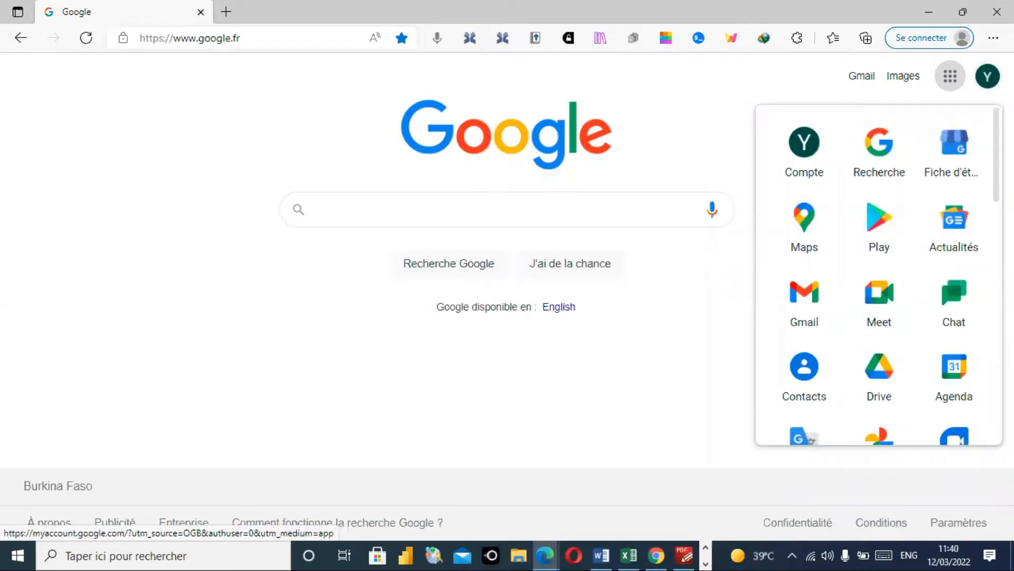
pyautogui.scroll(-6, 879, 275)
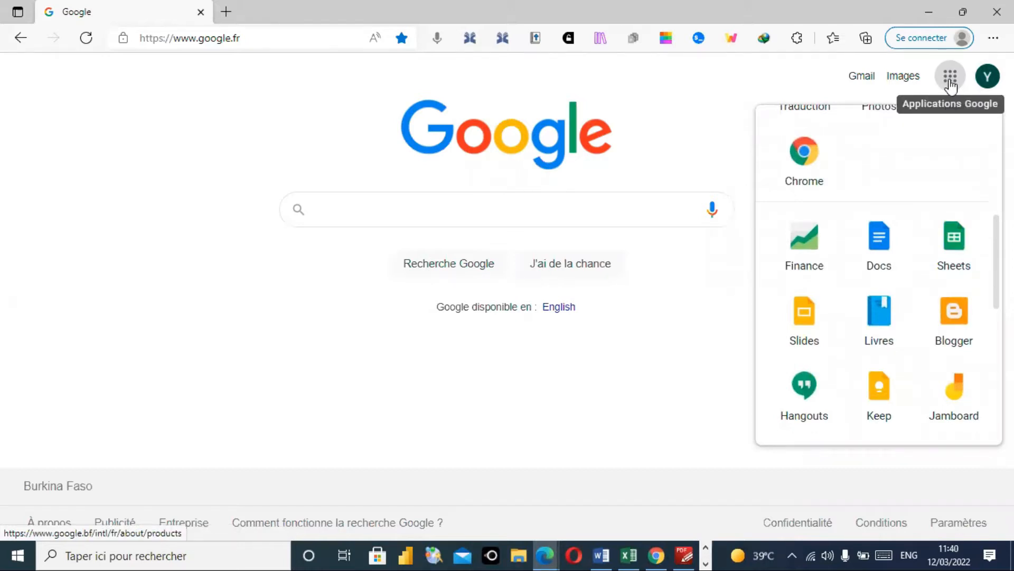
pyautogui.click(956, 238)
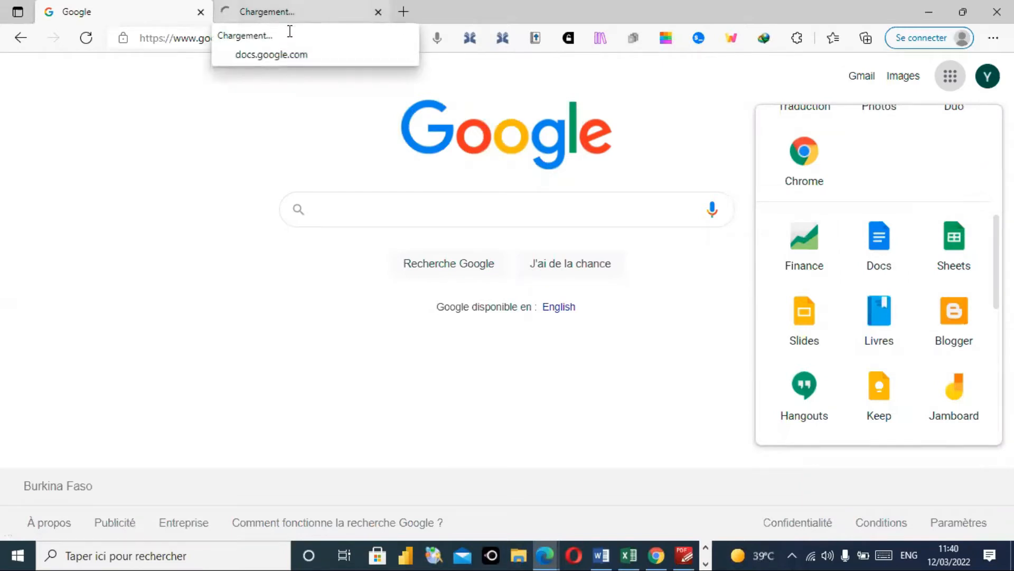
# - Move to the new Google Sheets tab showing templates and recent files like 'essai (réponses)'
pyautogui.click(289, 21)
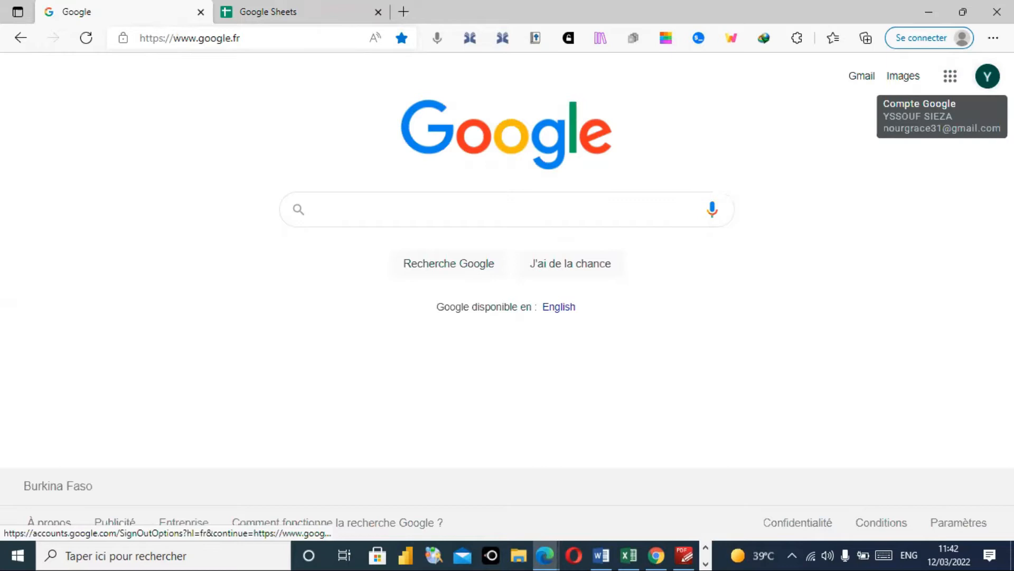
pyautogui.click(951, 81)
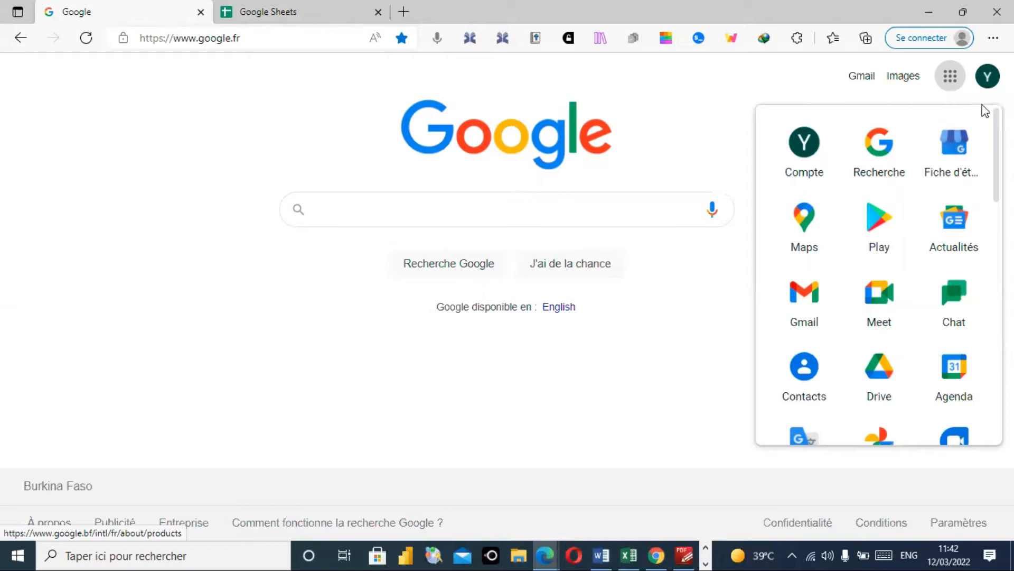
pyautogui.scroll(-8, 986, 211)
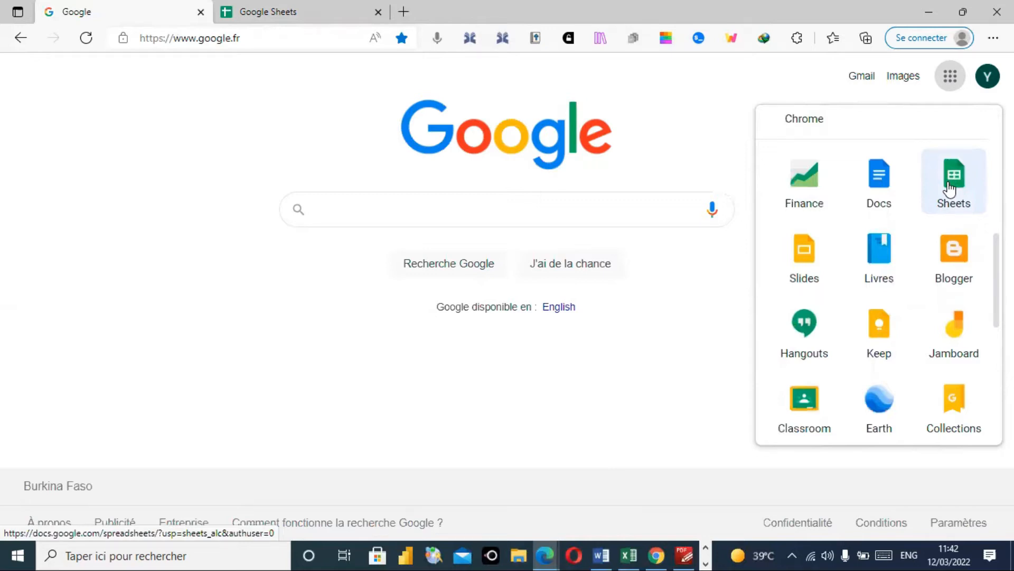
pyautogui.hotkey('ctrl', 'Tab')
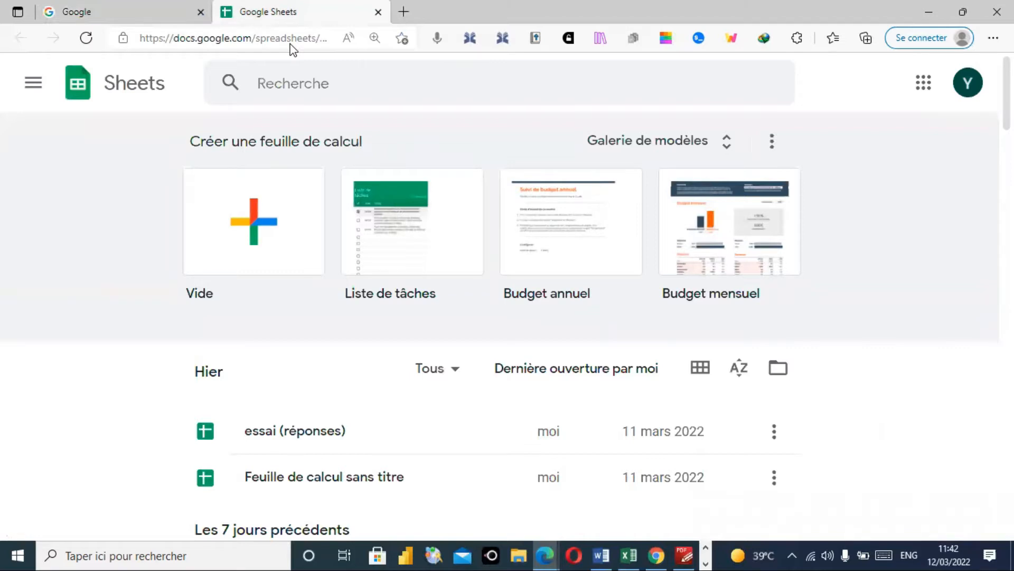
# - Create a blank spreadsheet and open Extensions > Modules complémentaires > Télécharger des modules complémentaires
pyautogui.click(254, 217)
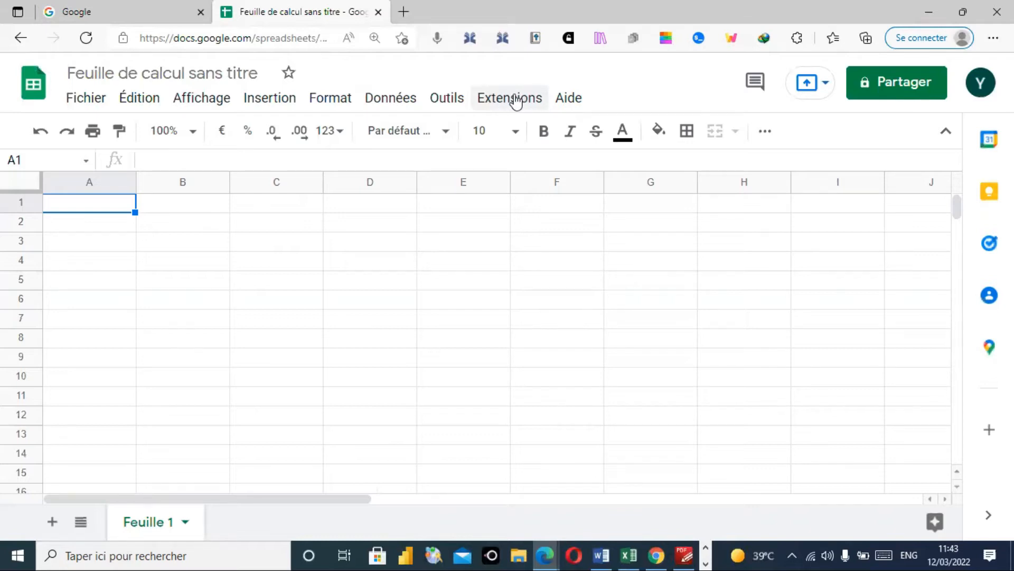
pyautogui.click(516, 102)
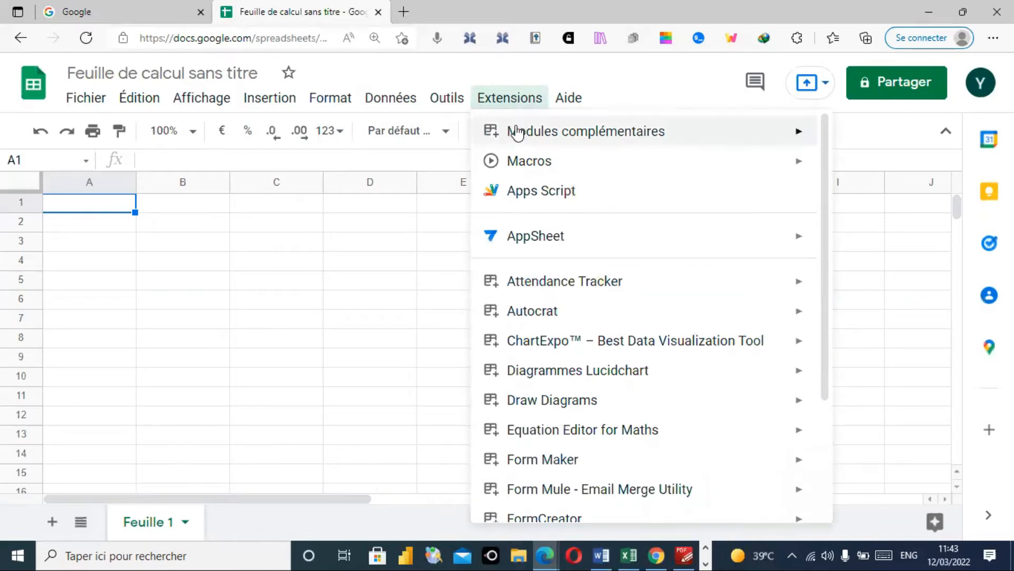
pyautogui.moveTo(536, 133)
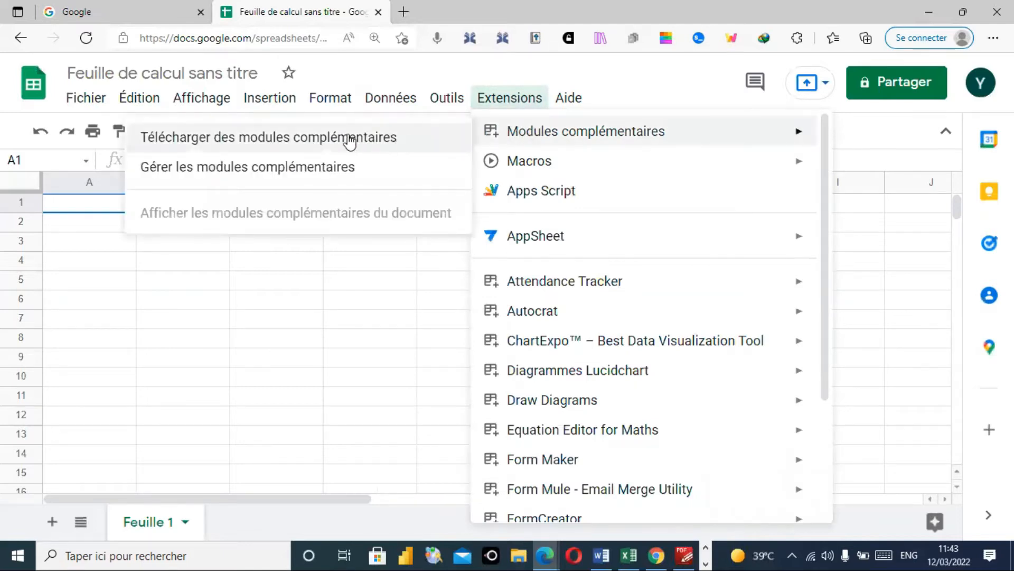
pyautogui.click(349, 138)
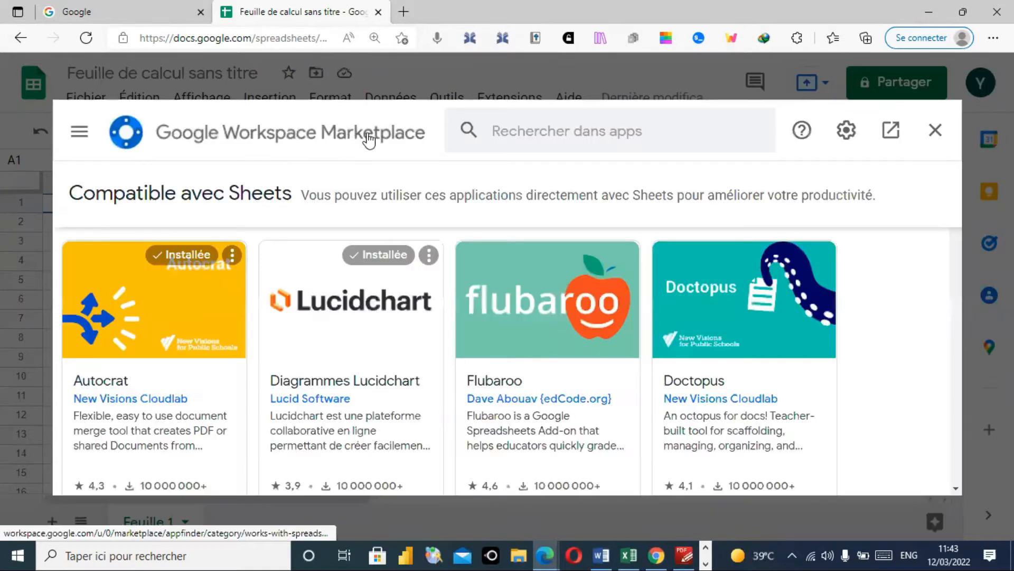
# - Look up FormCreator in the Marketplace, check it shows Installée, and close the Marketplace
pyautogui.click(508, 129)
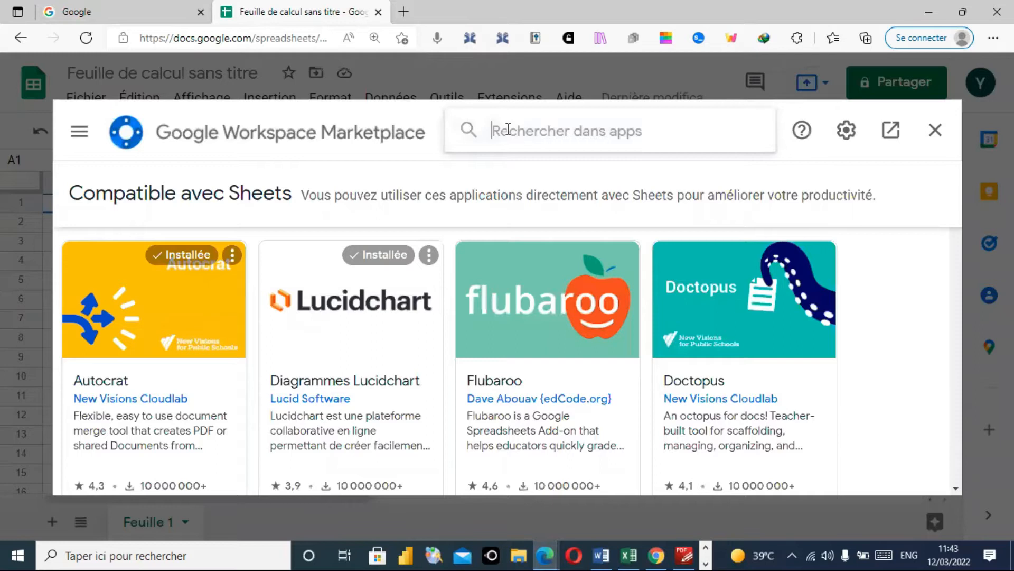
pyautogui.write('Fo')
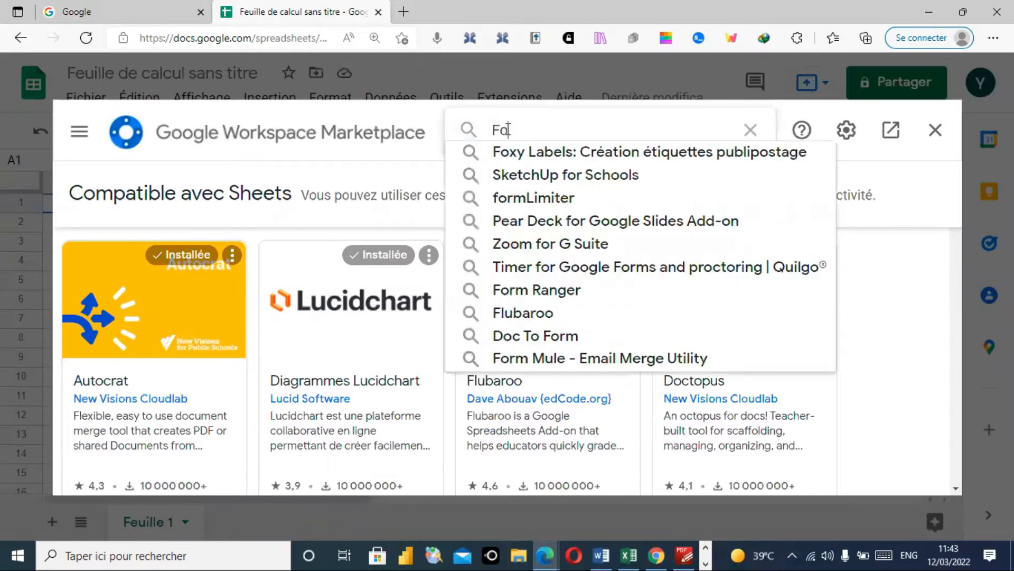
pyautogui.write('rmCrea')
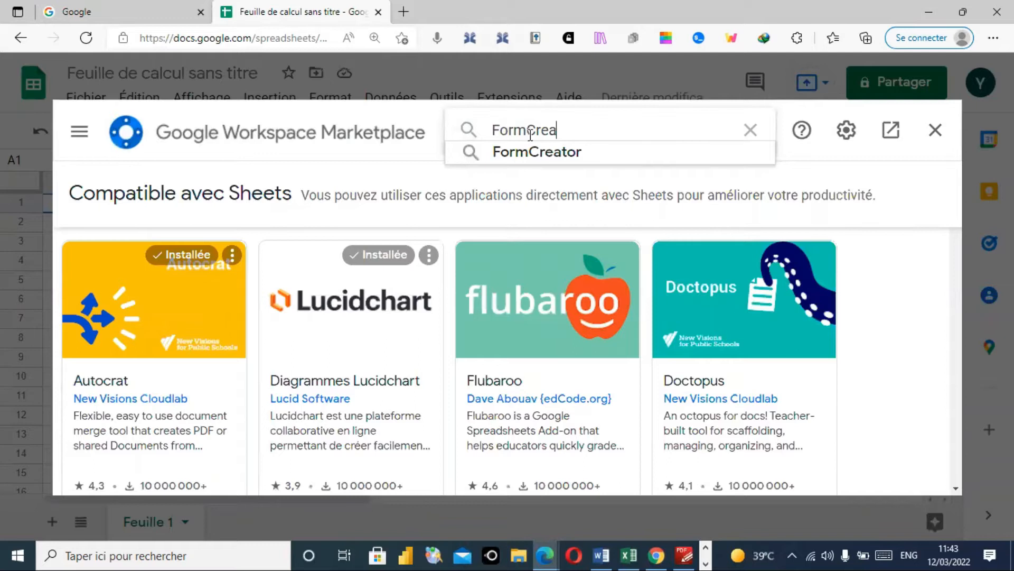
pyautogui.click(537, 153)
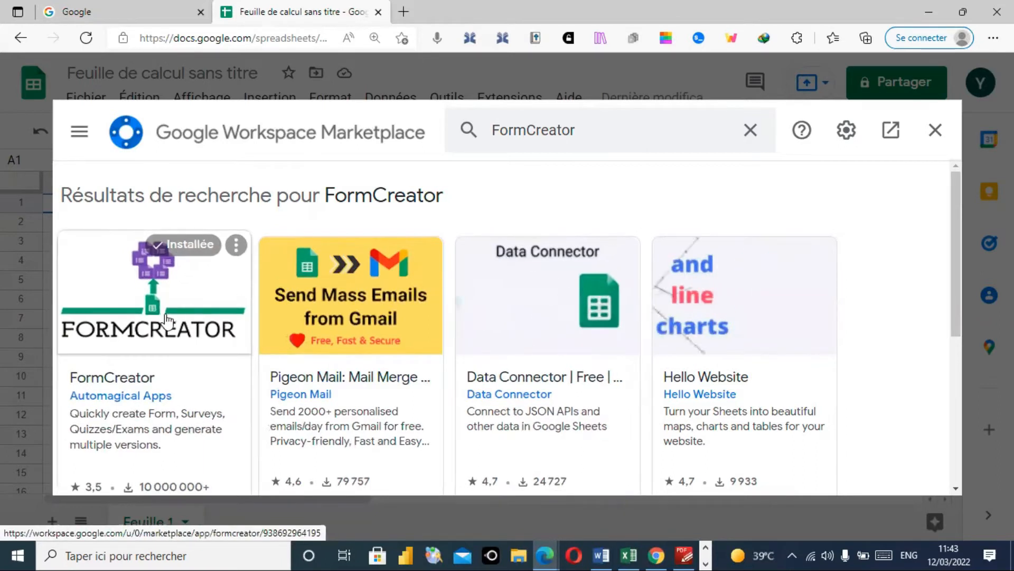
pyautogui.click(936, 130)
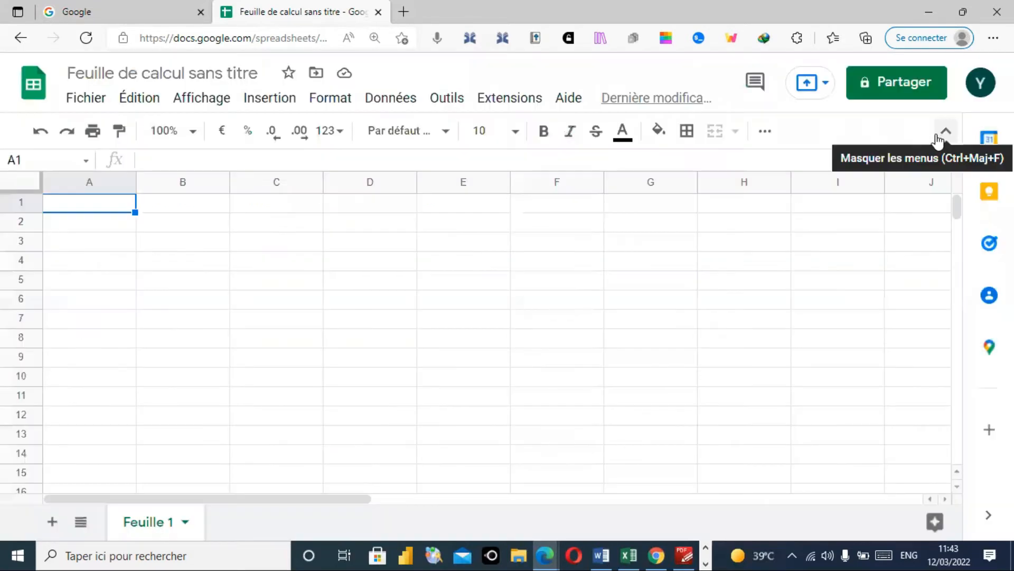
# - Run FormCreator's Setup Sheet with the Form only option to generate the Questions Template sheet
pyautogui.click(511, 101)
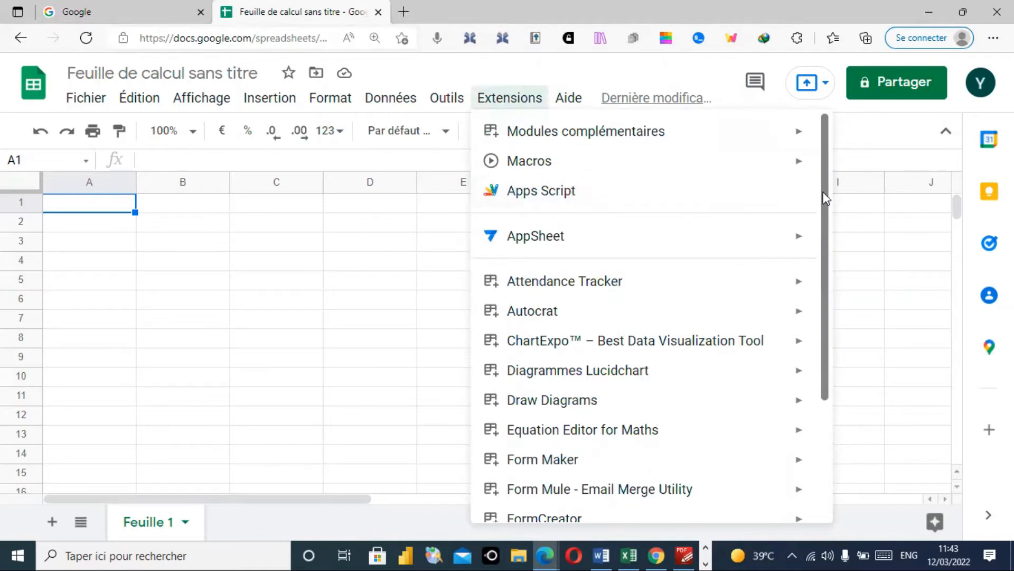
pyautogui.moveTo(826, 203); pyautogui.dragTo(822, 320)
pyautogui.moveTo(484, 358)
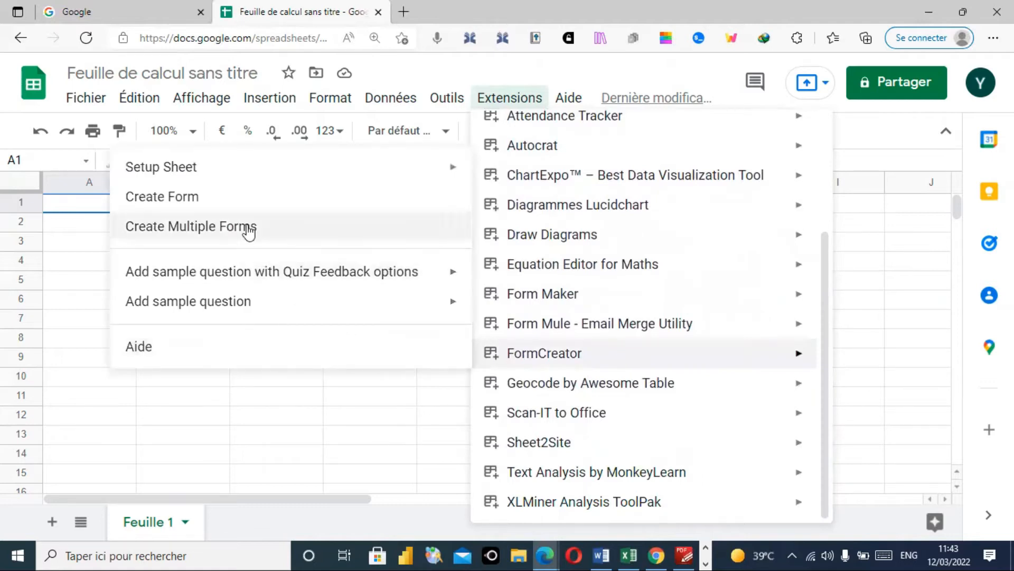
pyautogui.moveTo(194, 170)
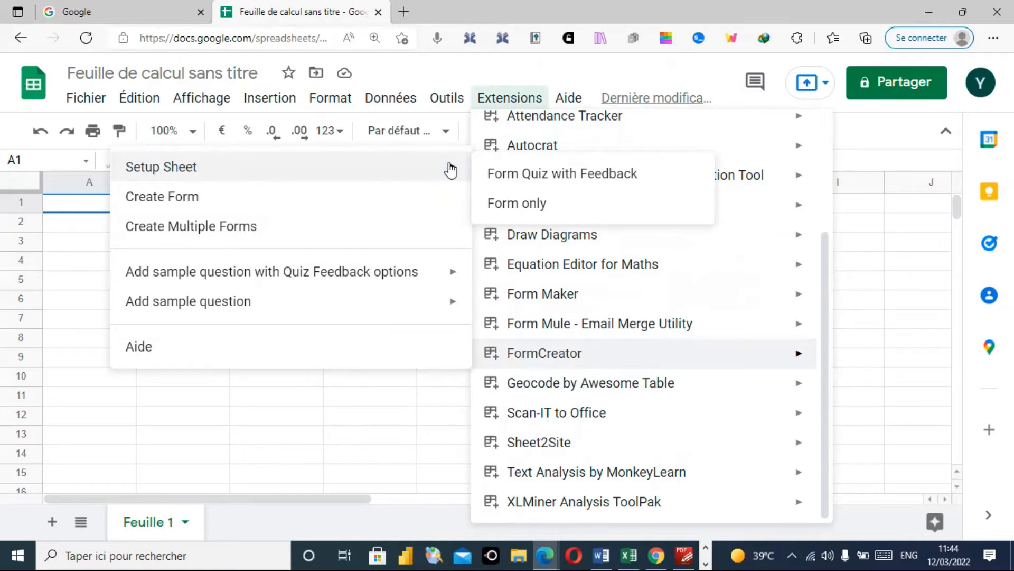
pyautogui.click(523, 205)
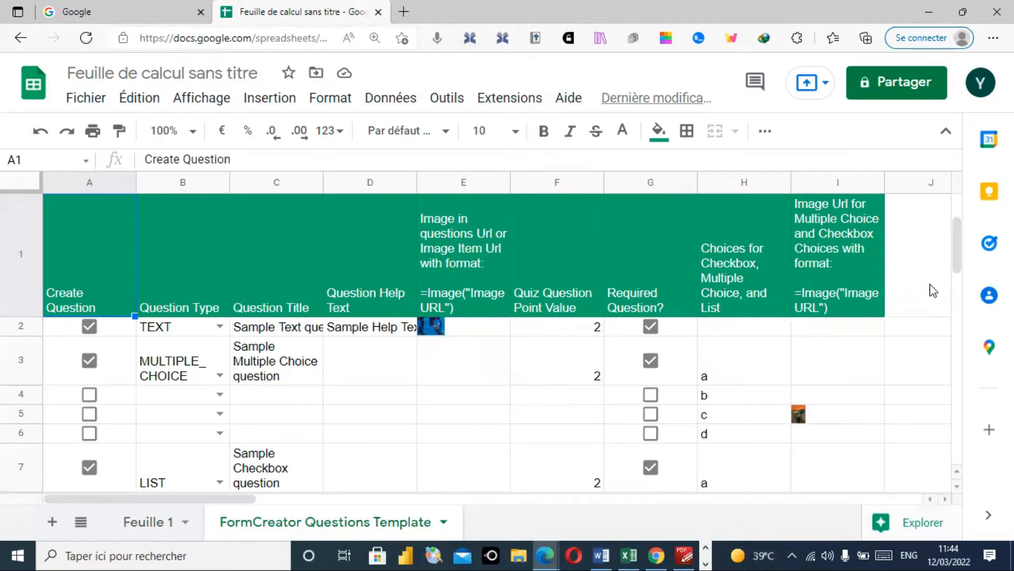
# - Delete the sample questions in B2:F19, the choices in H2:J19 and leftover values in columns K–L
pyautogui.moveTo(956, 267); pyautogui.dragTo(956, 236)
pyautogui.moveTo(177, 330); pyautogui.dragTo(592, 418)
pyautogui.moveTo(607, 467); pyautogui.dragTo(593, 418)
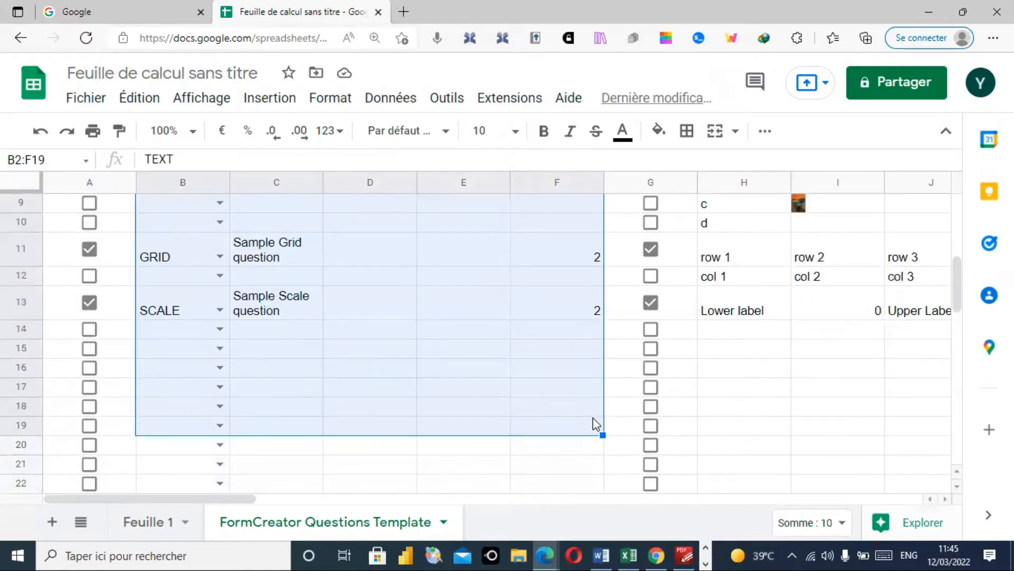
pyautogui.press('Delete')
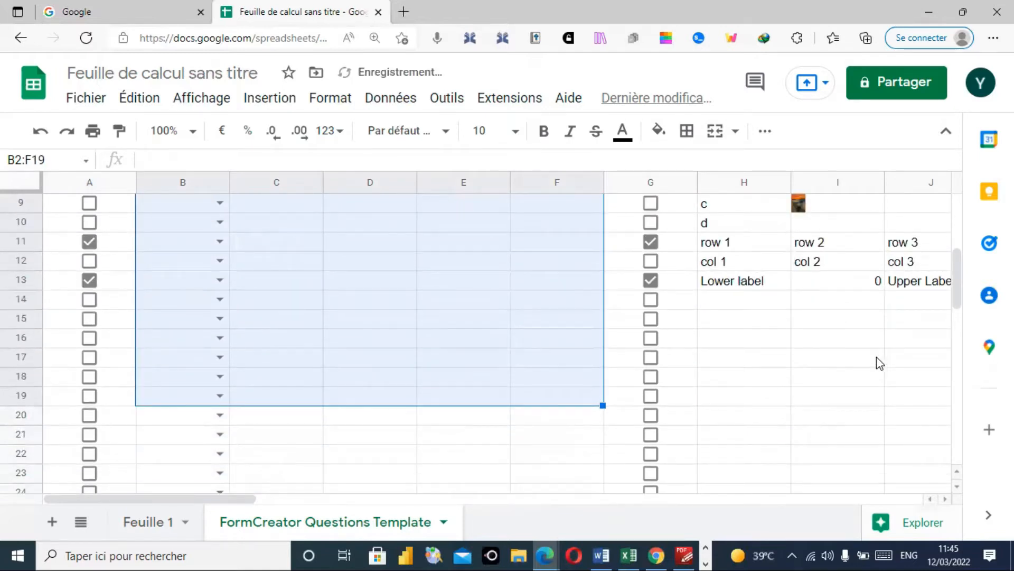
pyautogui.moveTo(958, 306); pyautogui.dragTo(961, 266)
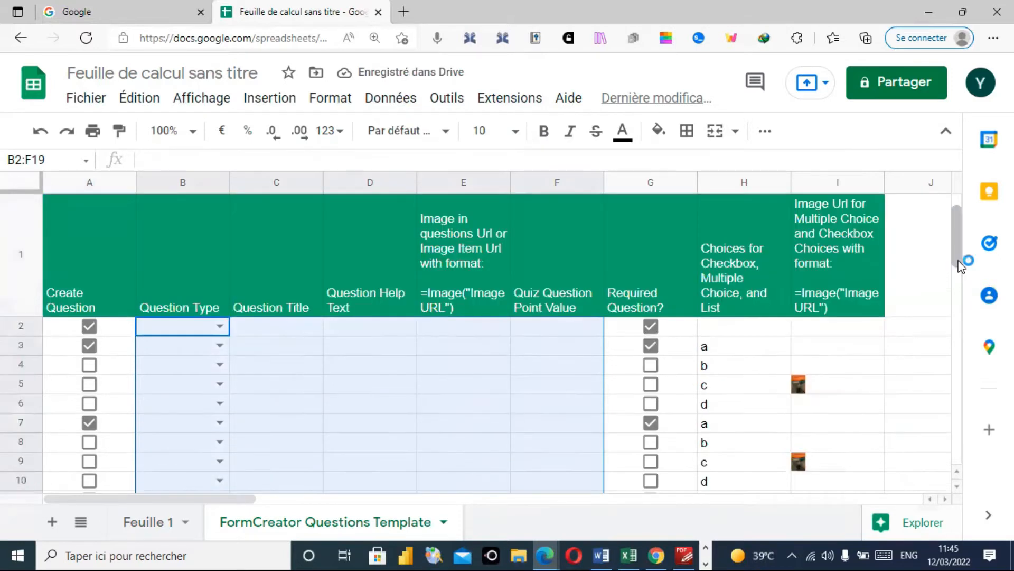
pyautogui.moveTo(718, 326); pyautogui.dragTo(904, 426)
pyautogui.press('Delete')
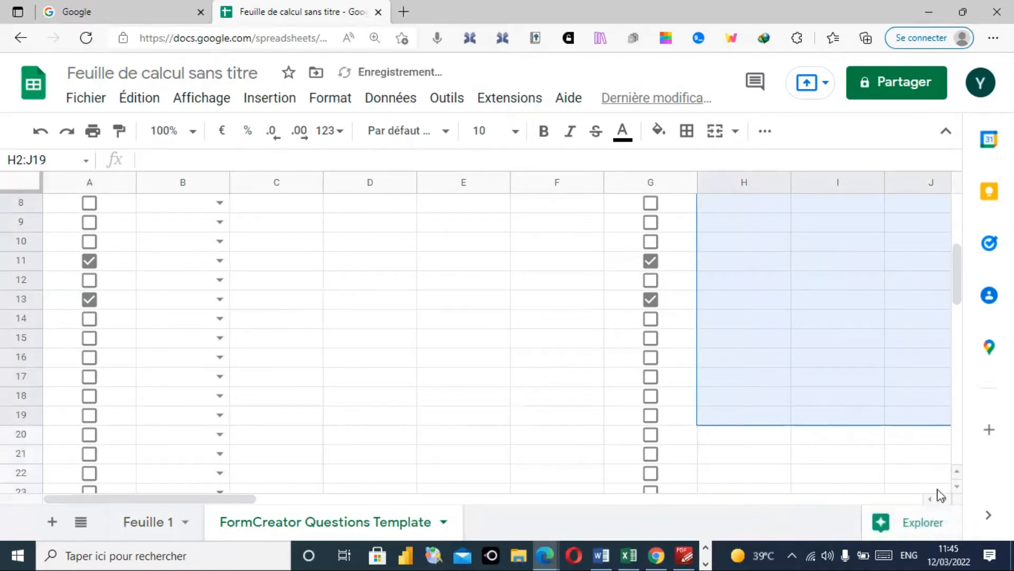
pyautogui.click(945, 500)
pyautogui.click(945, 499)
pyautogui.click(945, 499)
pyautogui.click(946, 499)
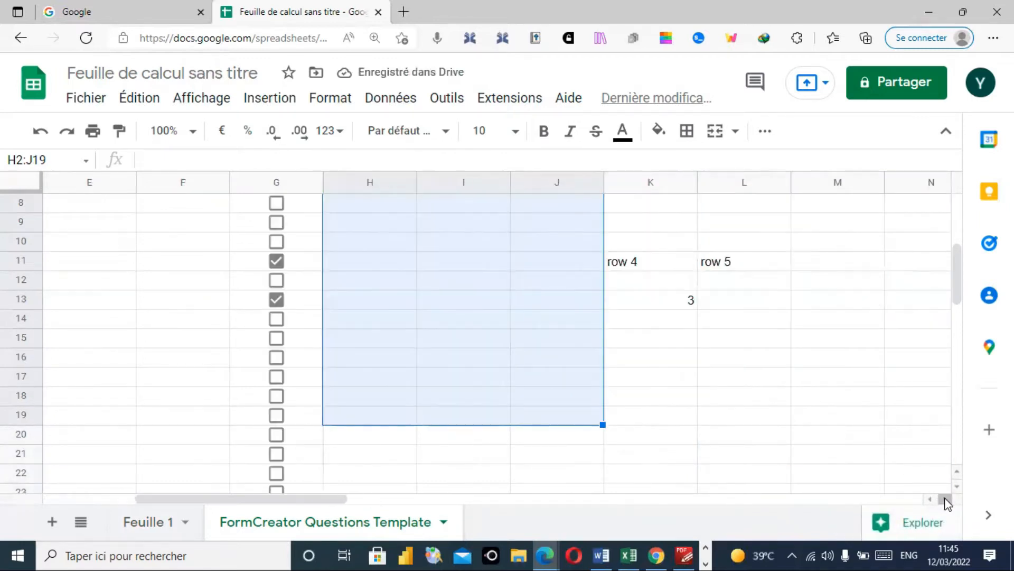
pyautogui.keyDown('shift'); pyautogui.click(745, 303); pyautogui.keyUp('shift')
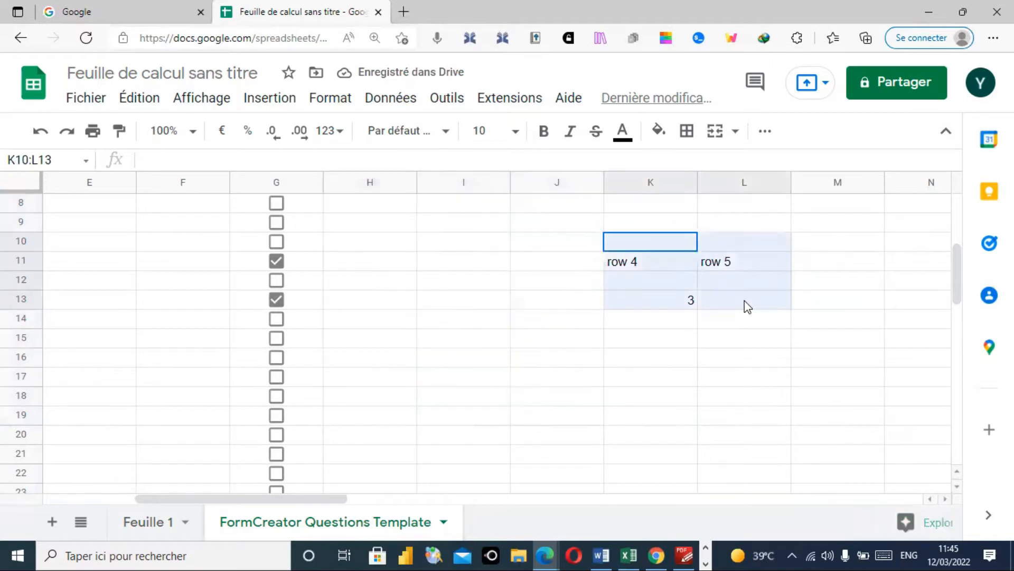
pyautogui.press('Delete')
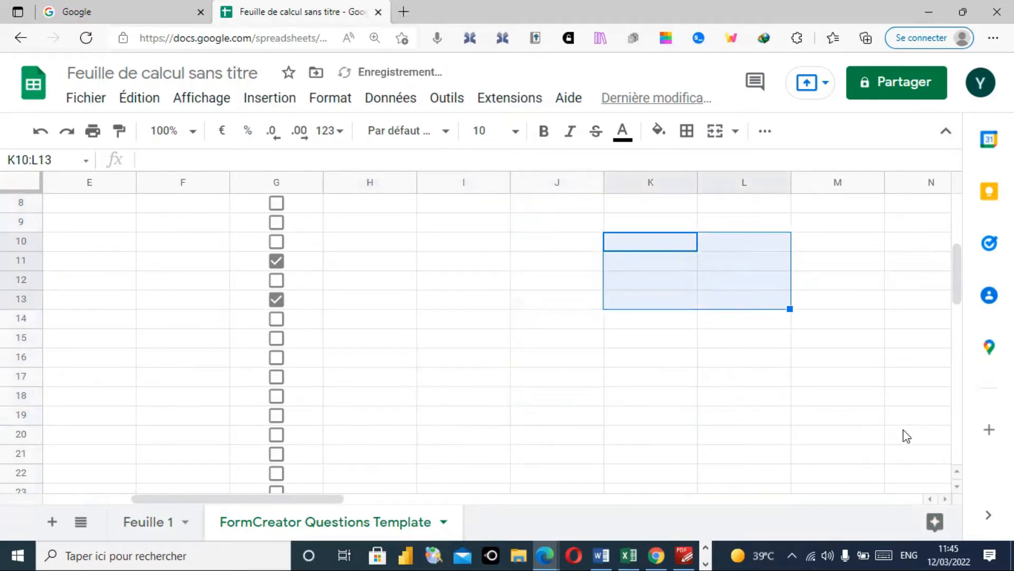
# - Untick Create Question and Required Question for rows 2, 3, 7, 11 and 13
pyautogui.click(929, 499)
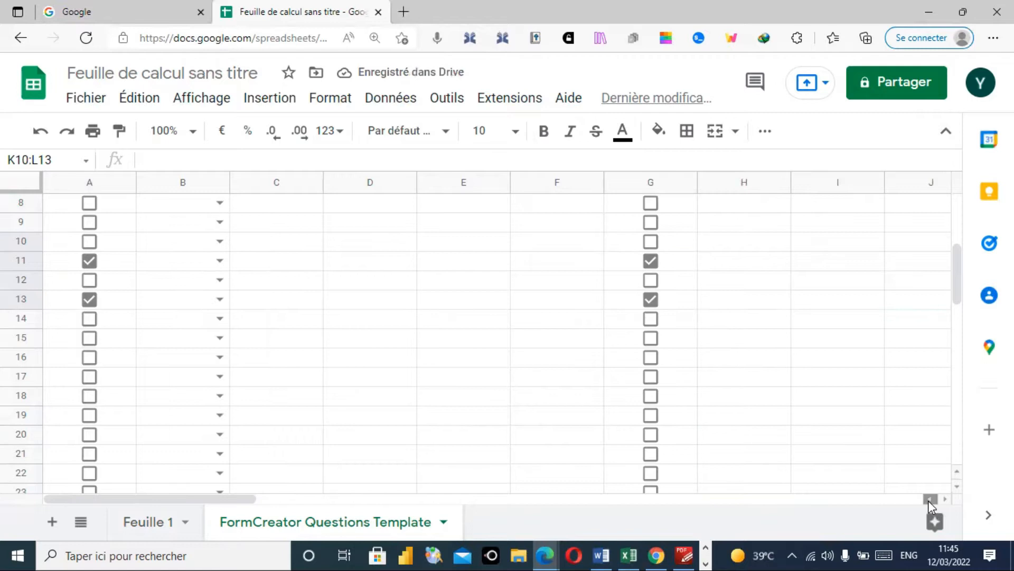
pyautogui.click(651, 299)
pyautogui.click(651, 260)
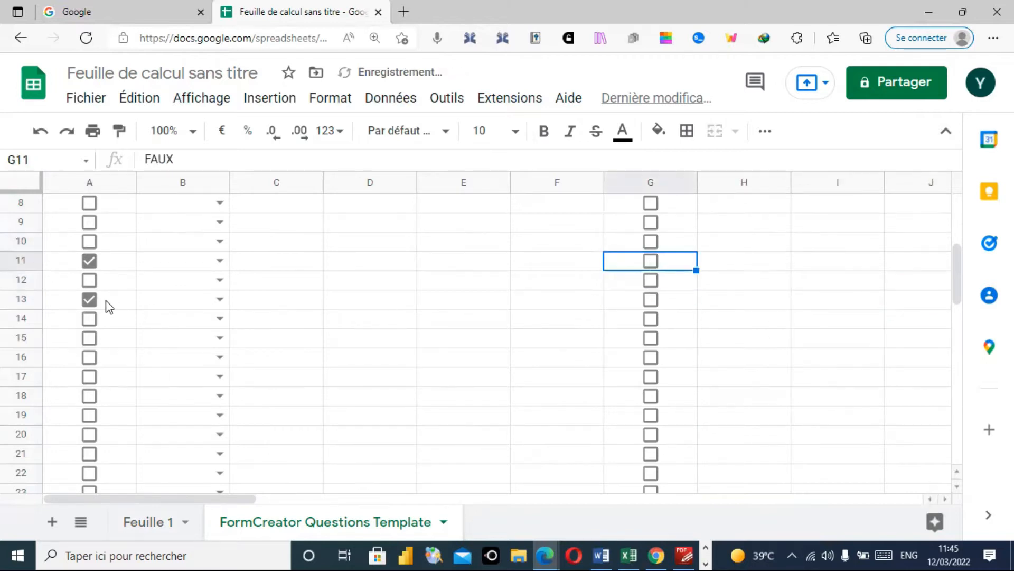
pyautogui.click(90, 299)
pyautogui.click(89, 261)
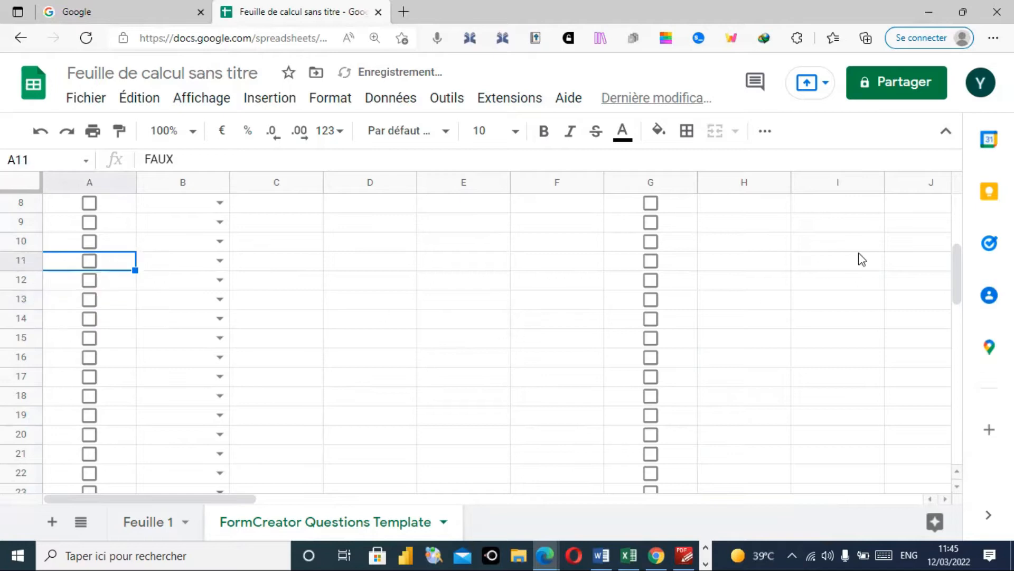
pyautogui.moveTo(959, 260); pyautogui.dragTo(957, 204)
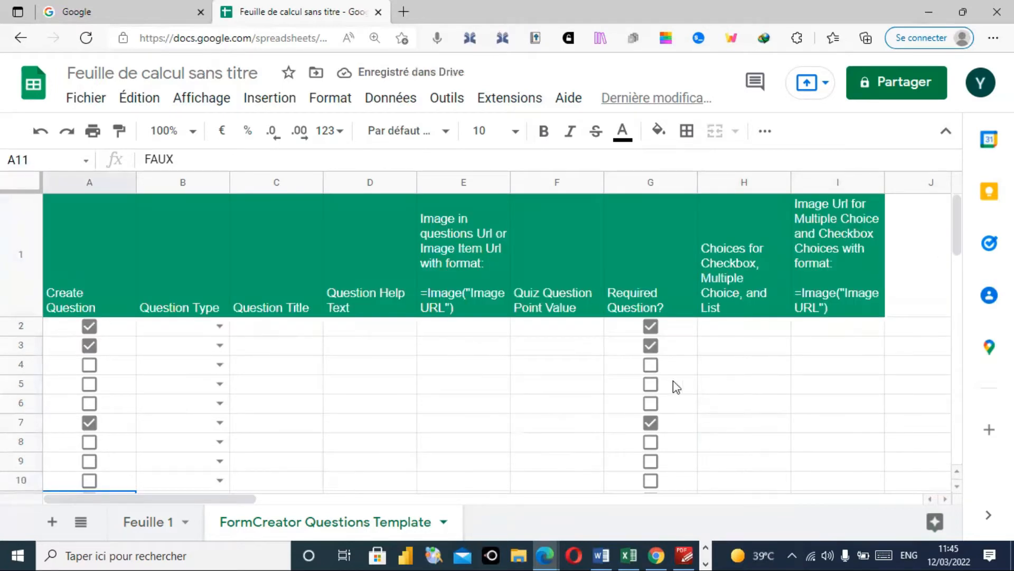
pyautogui.click(652, 423)
pyautogui.click(651, 346)
pyautogui.click(652, 328)
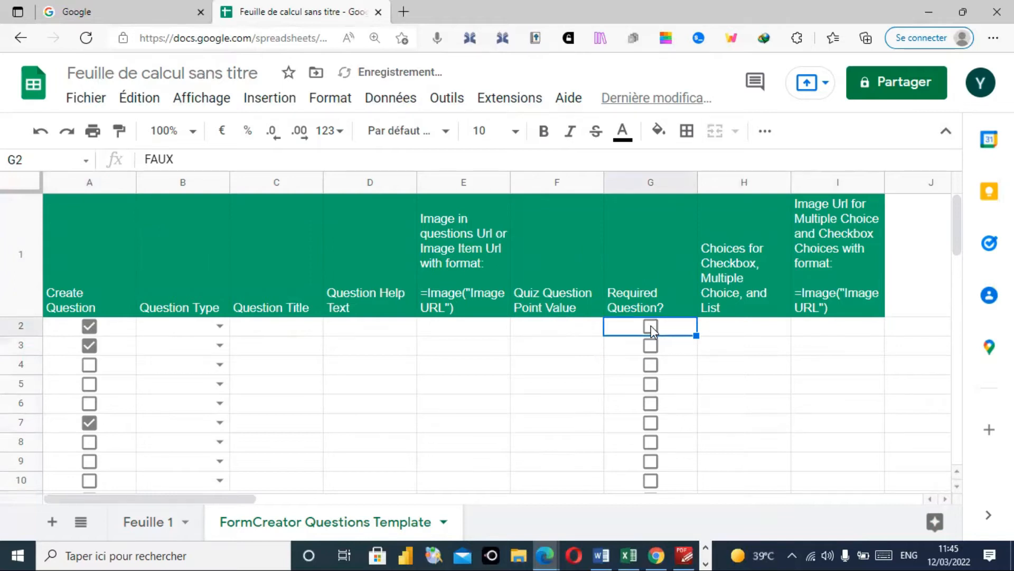
pyautogui.click(91, 328)
pyautogui.click(91, 343)
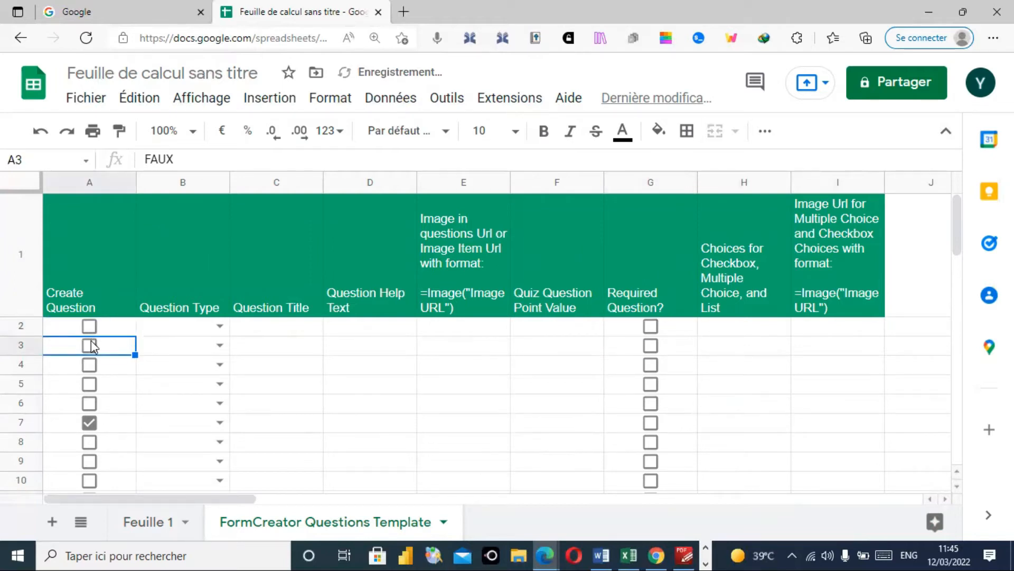
pyautogui.click(94, 424)
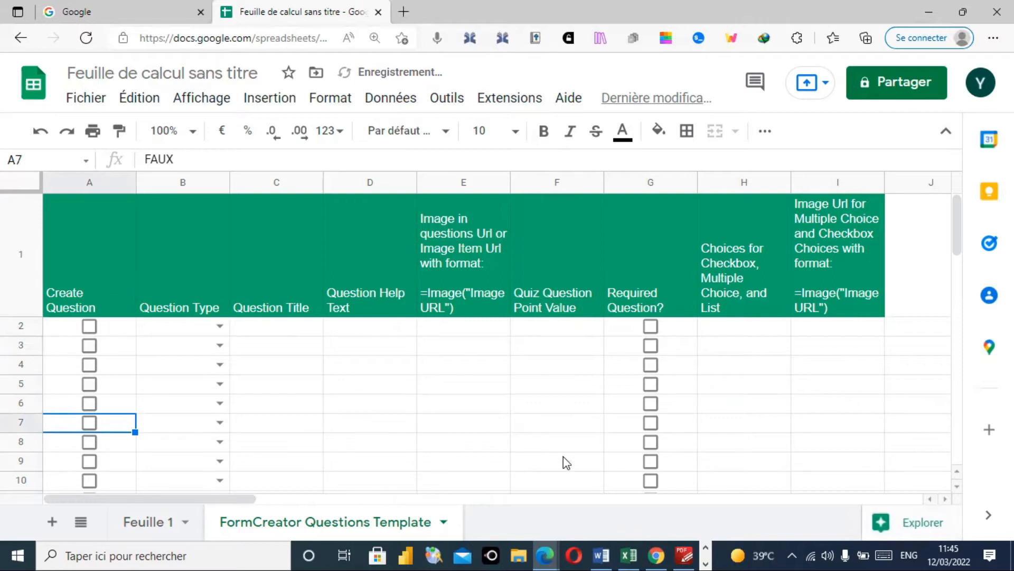
pyautogui.click(684, 554)
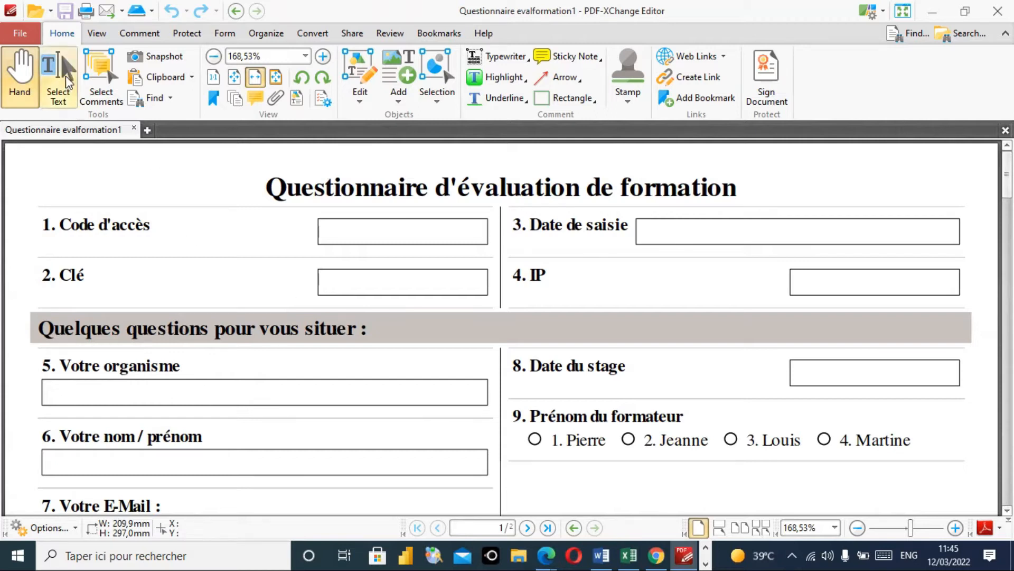
# - Copy the heading 'Quelques questions pour vous situer :' from the questionnaire PDF and minimize it
pyautogui.click(65, 78)
pyautogui.moveTo(37, 329); pyautogui.dragTo(367, 332)
pyautogui.hotkey('ctrl', 'c')
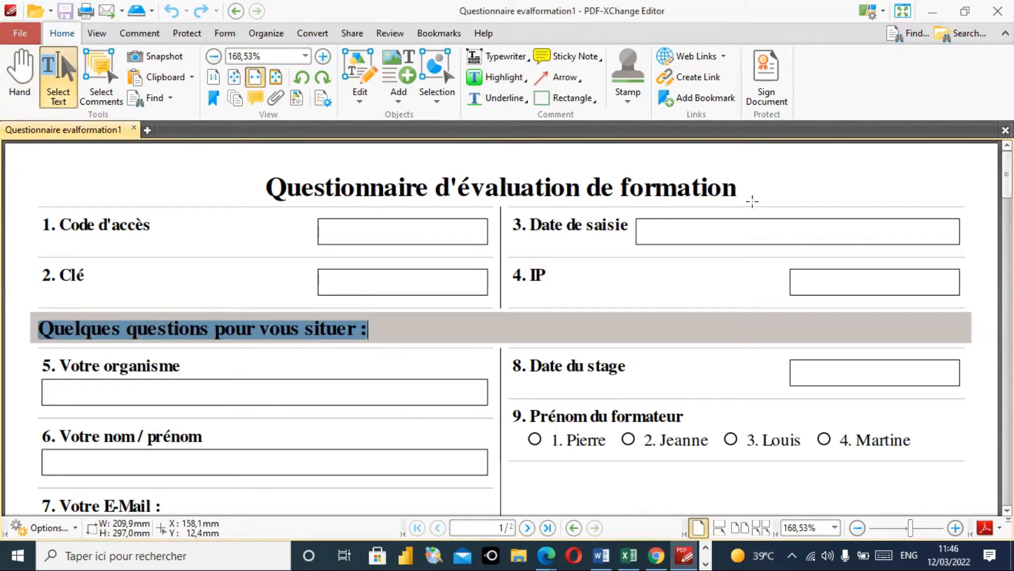
pyautogui.click(934, 15)
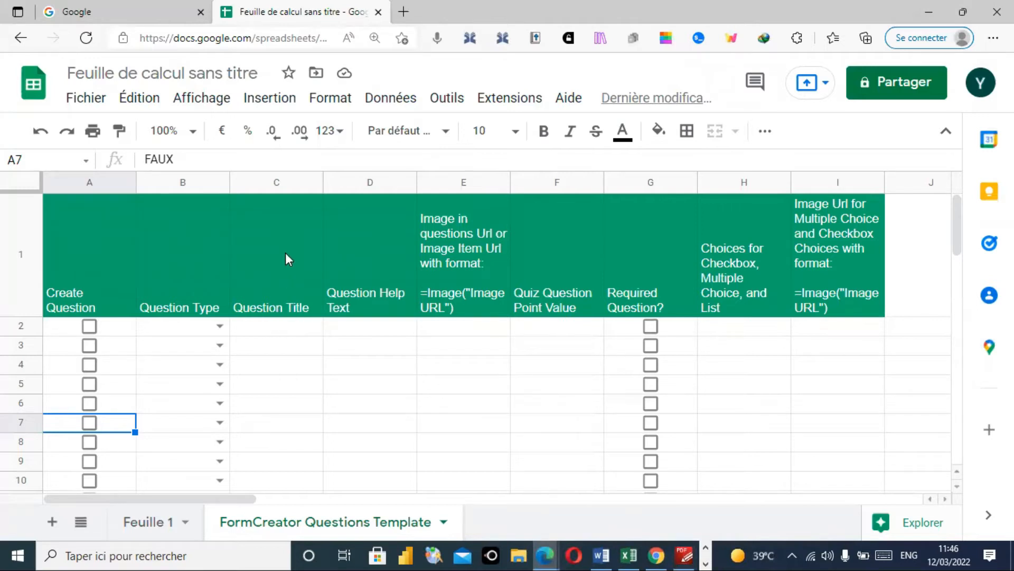
# - Paste 'Quelques questions pour vous situer :' as the title in cell C2
pyautogui.click(278, 332)
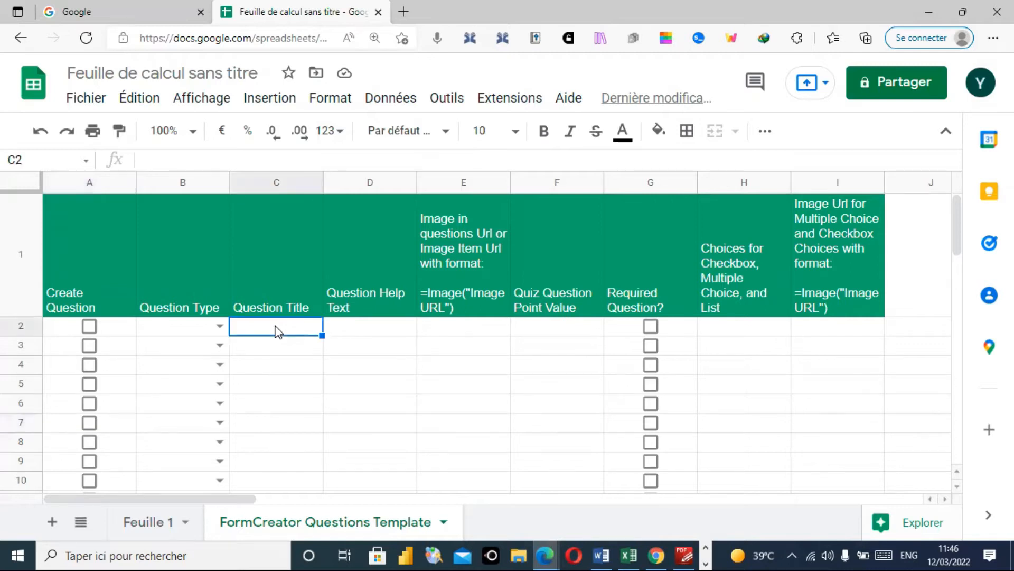
pyautogui.doubleClick(276, 326)
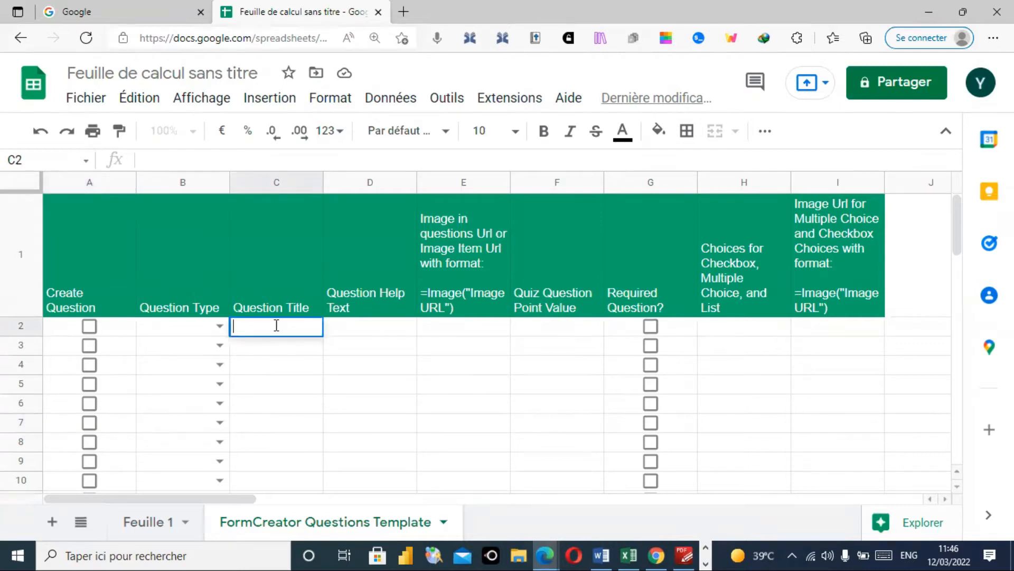
pyautogui.hotkey('ctrl', 'v')
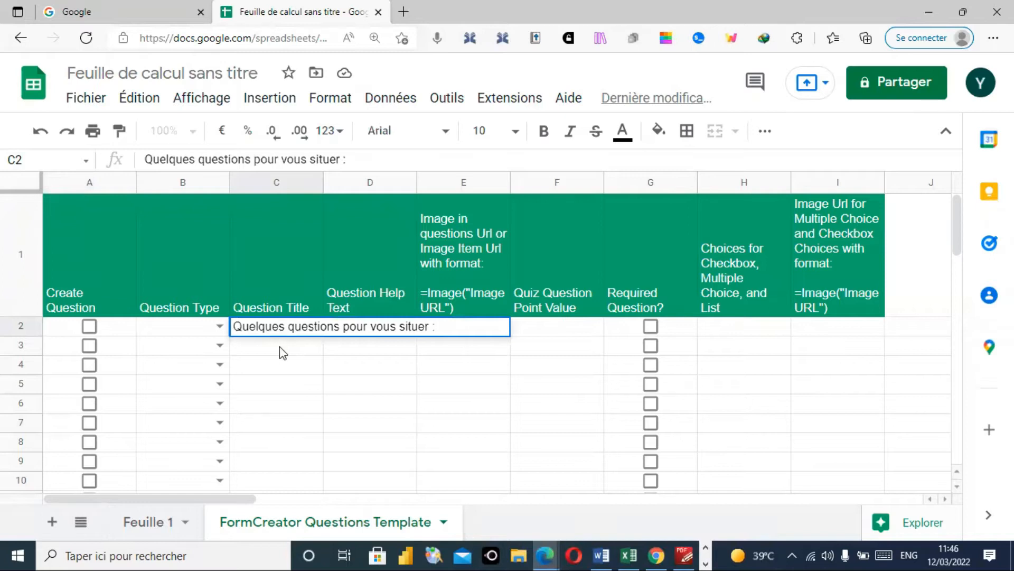
pyautogui.click(280, 353)
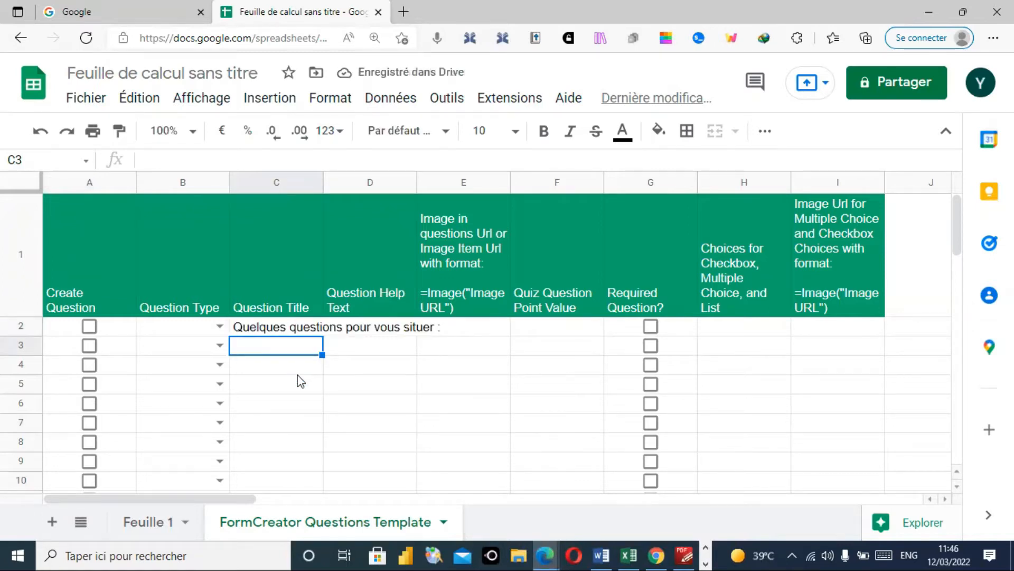
pyautogui.click(270, 332)
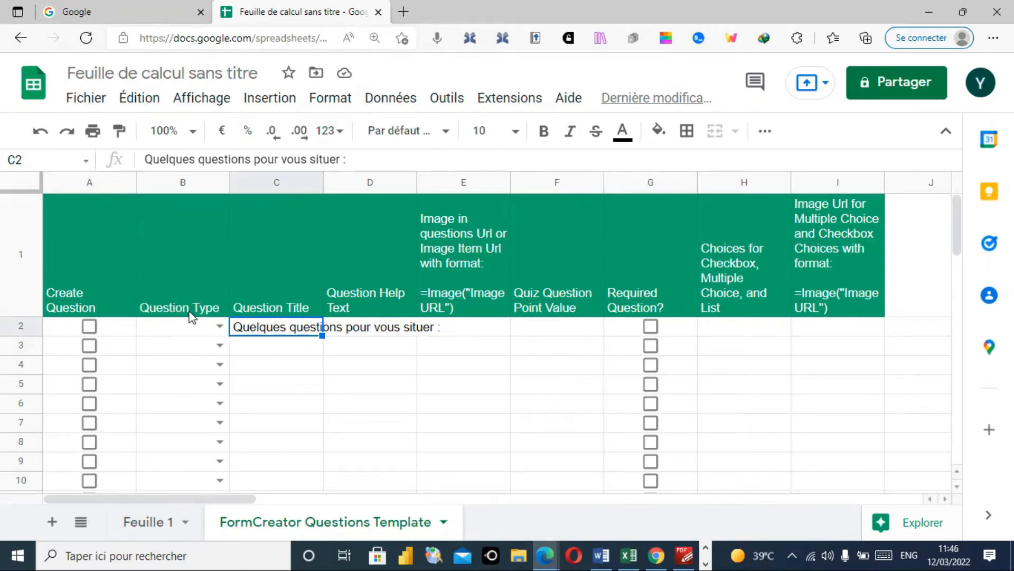
# - Set row 2's question type to SECTION_HEADER and tick its Create Question box
pyautogui.click(220, 327)
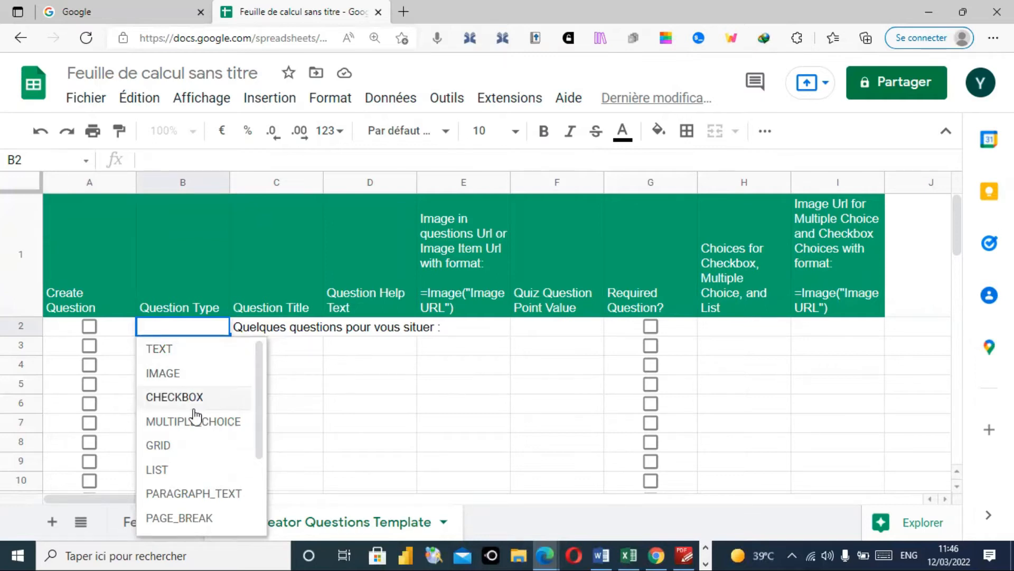
pyautogui.scroll(-2, 262, 436)
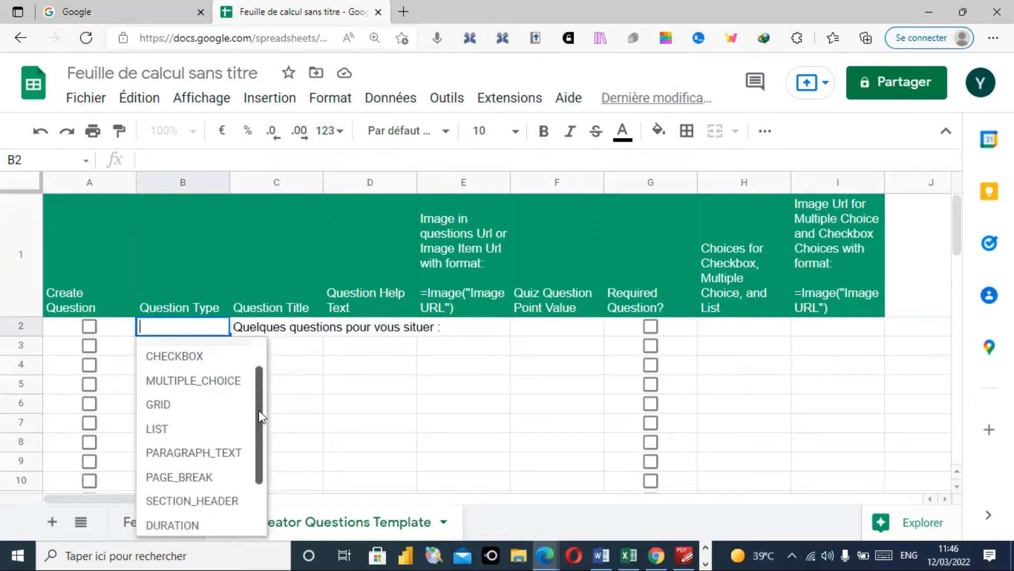
pyautogui.scroll(-1, 262, 443)
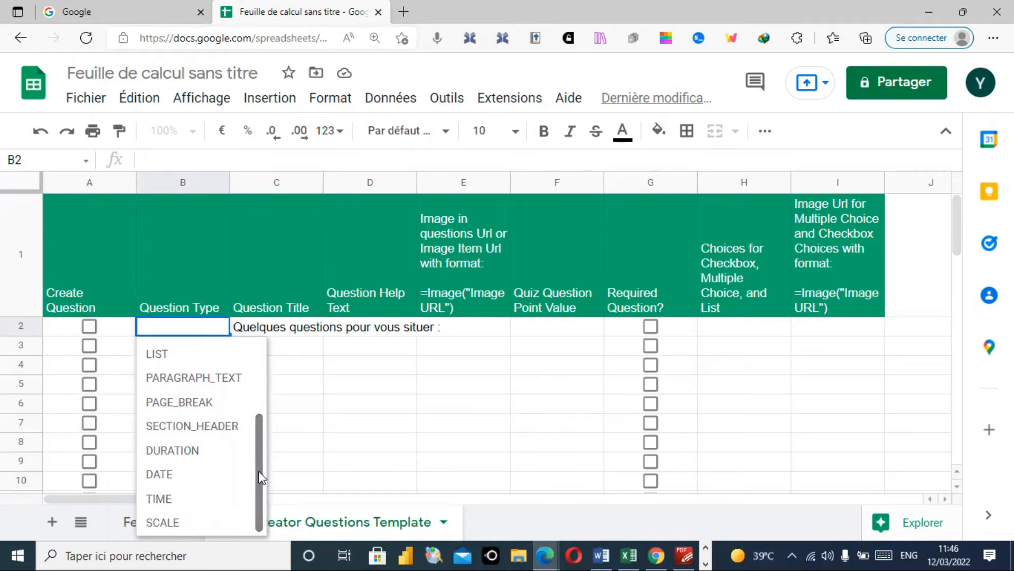
pyautogui.click(221, 427)
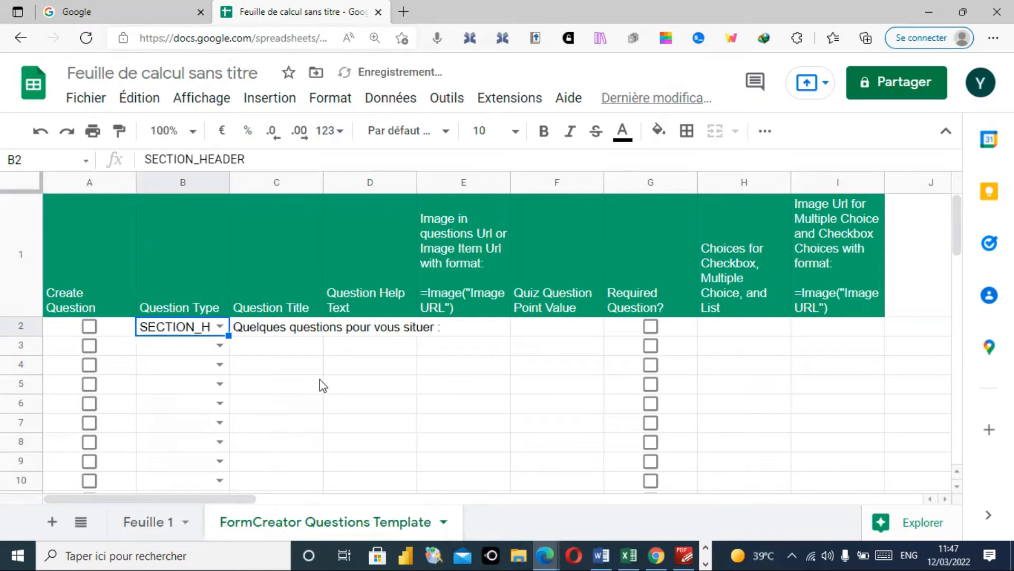
pyautogui.click(90, 326)
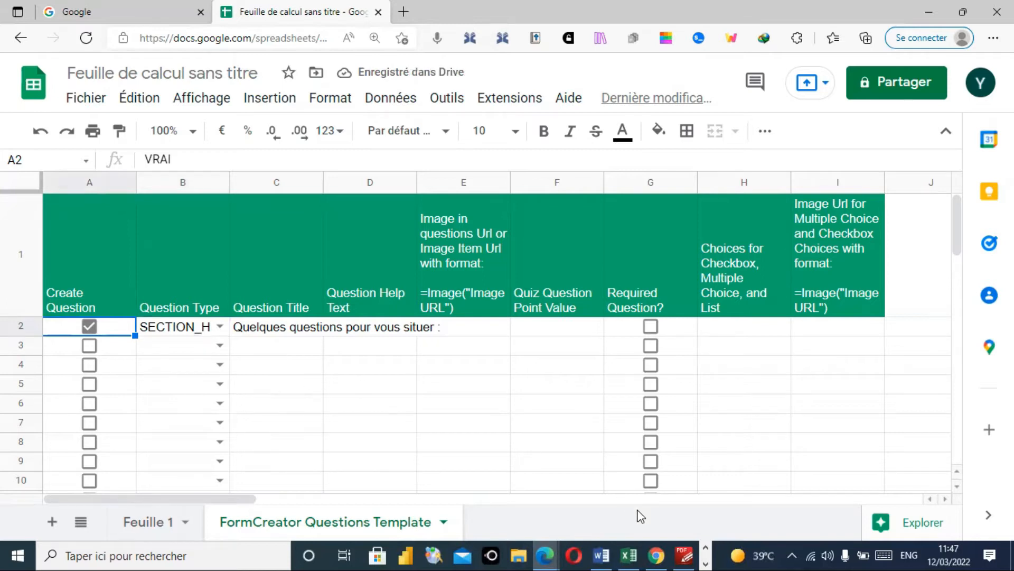
# - Select the 'Votre nom / prénom' label further down the questionnaire PDF, then minimize the PDF
pyautogui.click(684, 554)
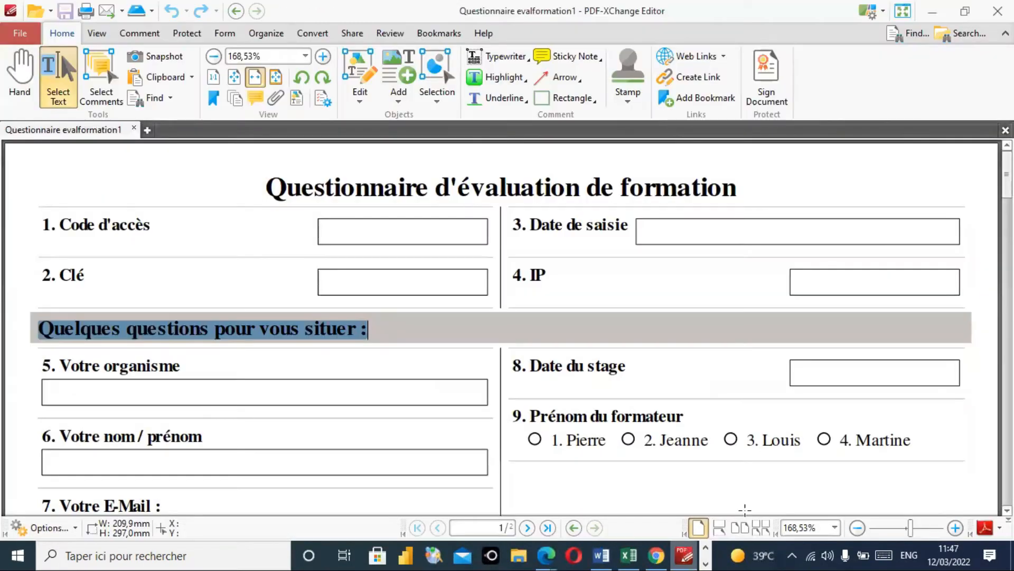
pyautogui.click(1007, 510)
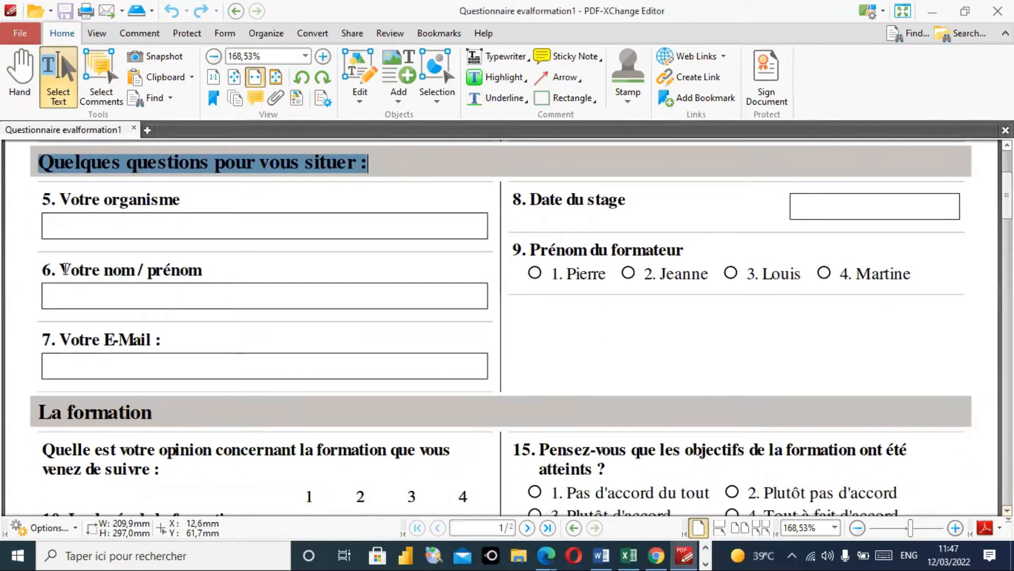
pyautogui.moveTo(60, 270); pyautogui.dragTo(201, 271)
pyautogui.hotkey('ctrl', 'c')
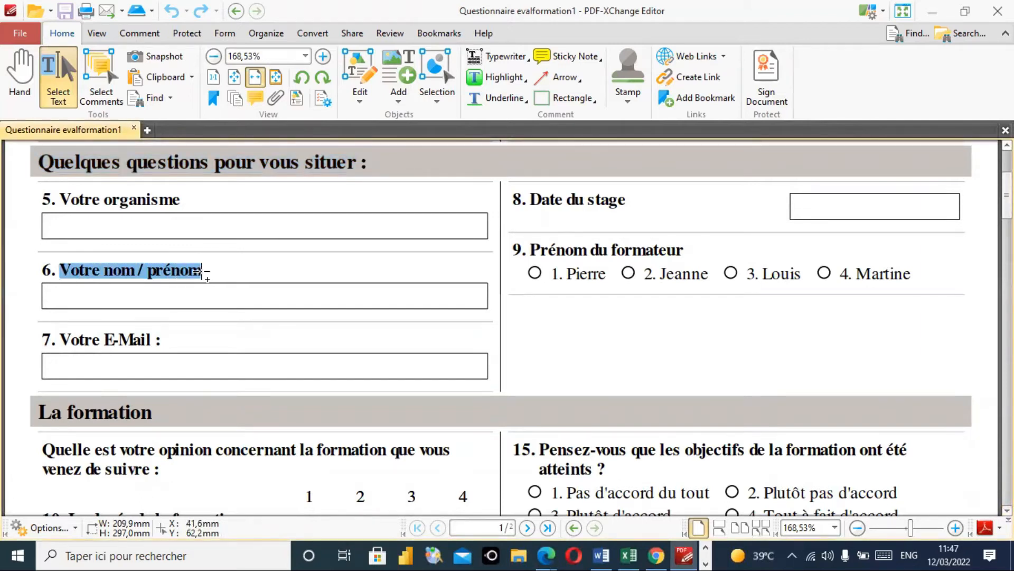
pyautogui.click(932, 11)
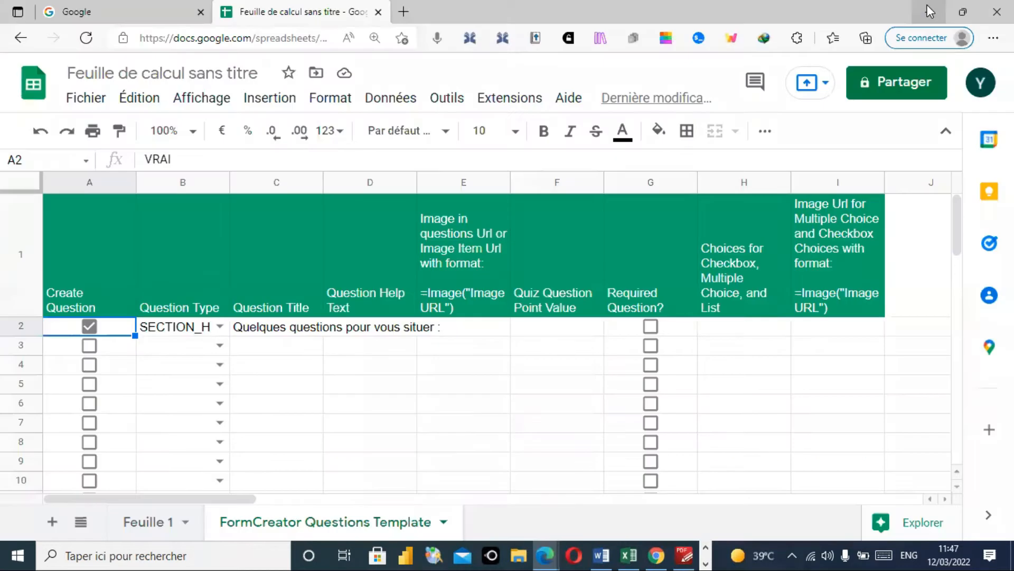
# - Paste 'Votre nom / prénom' into C3, set B3's type to TEXT, and tick A3
pyautogui.click(274, 347)
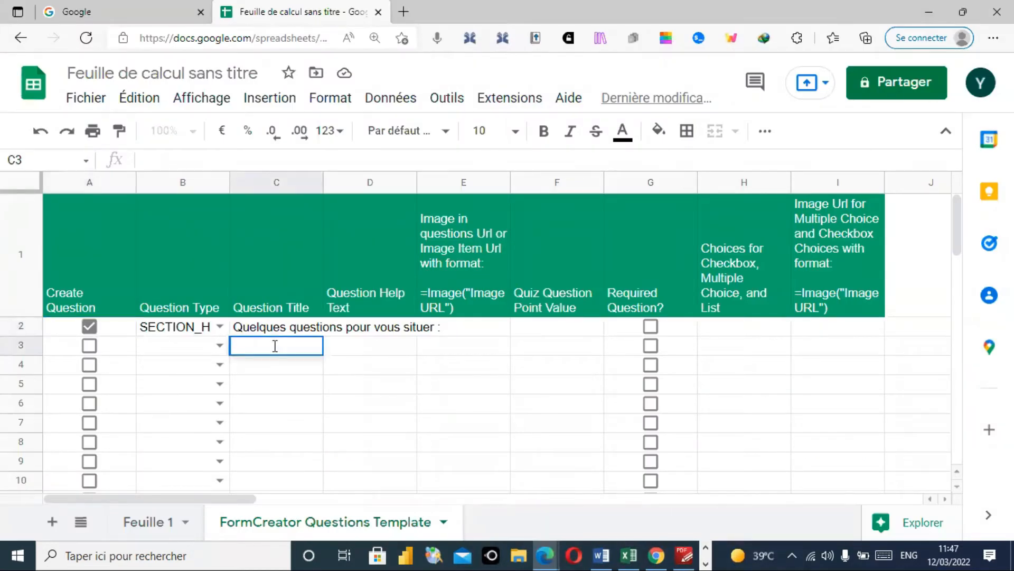
pyautogui.hotkey('ctrl', 'v')
pyautogui.press('Return')
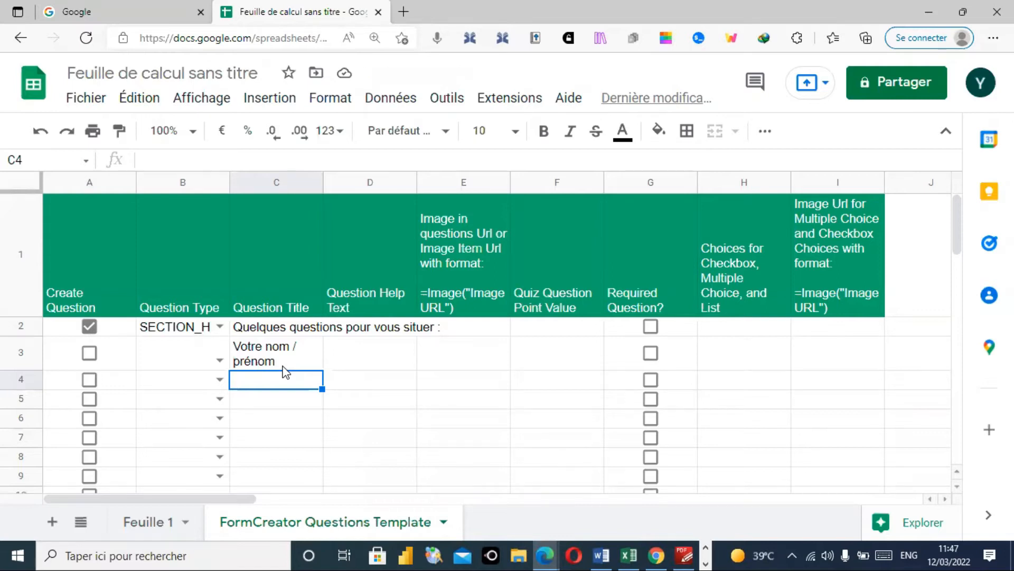
pyautogui.click(220, 361)
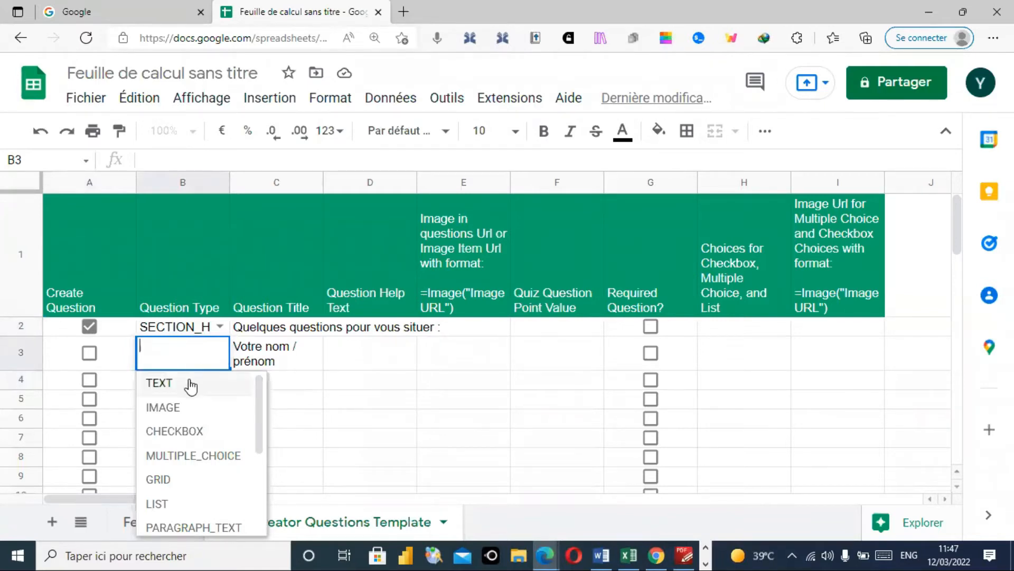
pyautogui.click(159, 383)
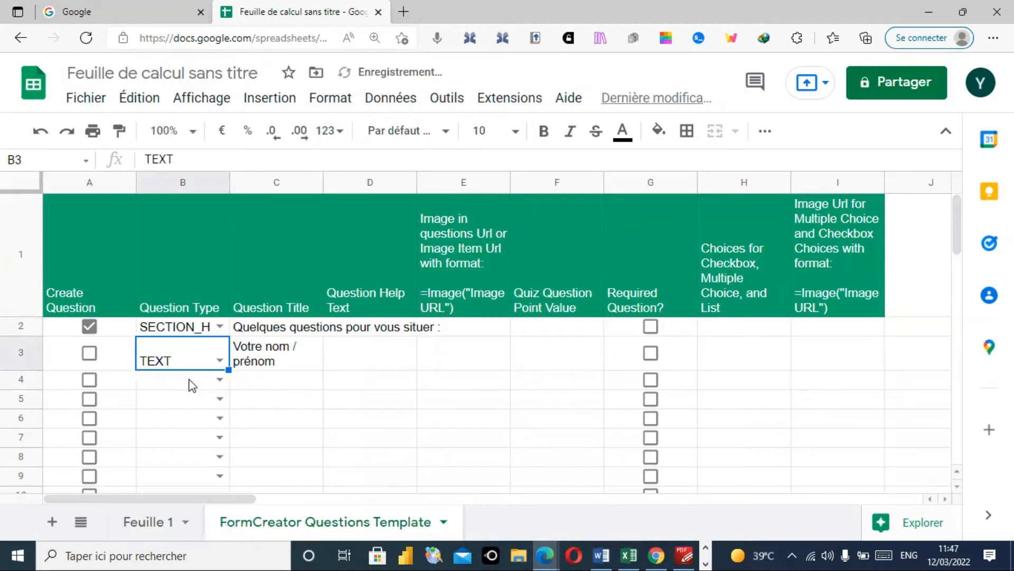
pyautogui.click(90, 356)
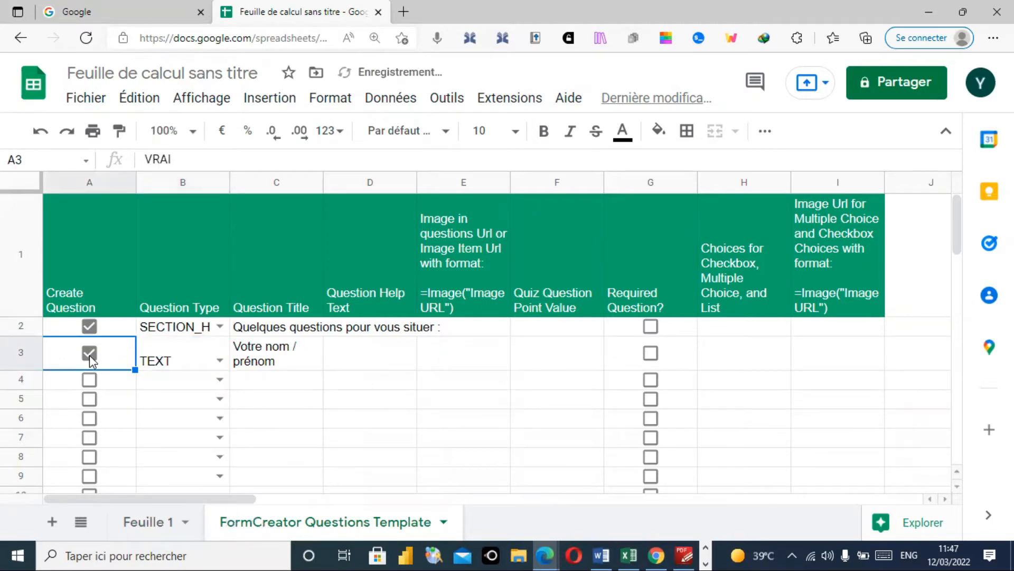
pyautogui.click(685, 554)
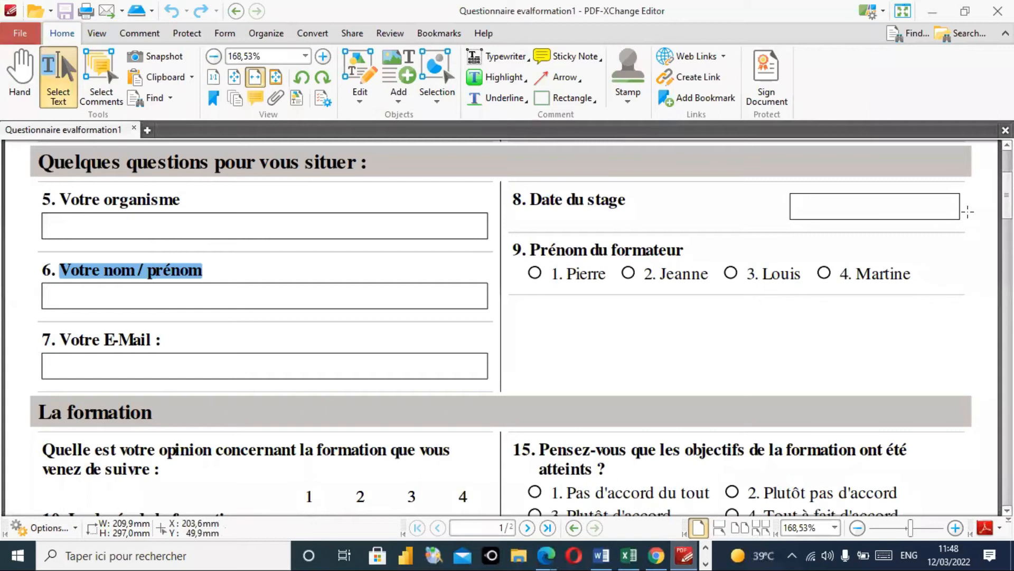
# - Copy the question 9 heading 'Prénom du formateur' from the PDF questionnaire
pyautogui.moveTo(1007, 196); pyautogui.dragTo(1007, 202)
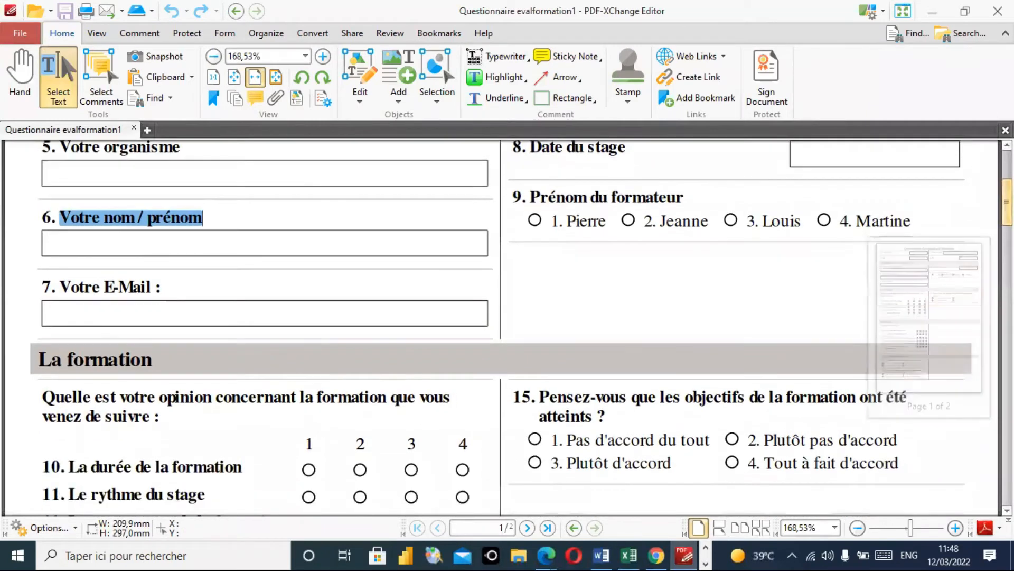
pyautogui.click(533, 198)
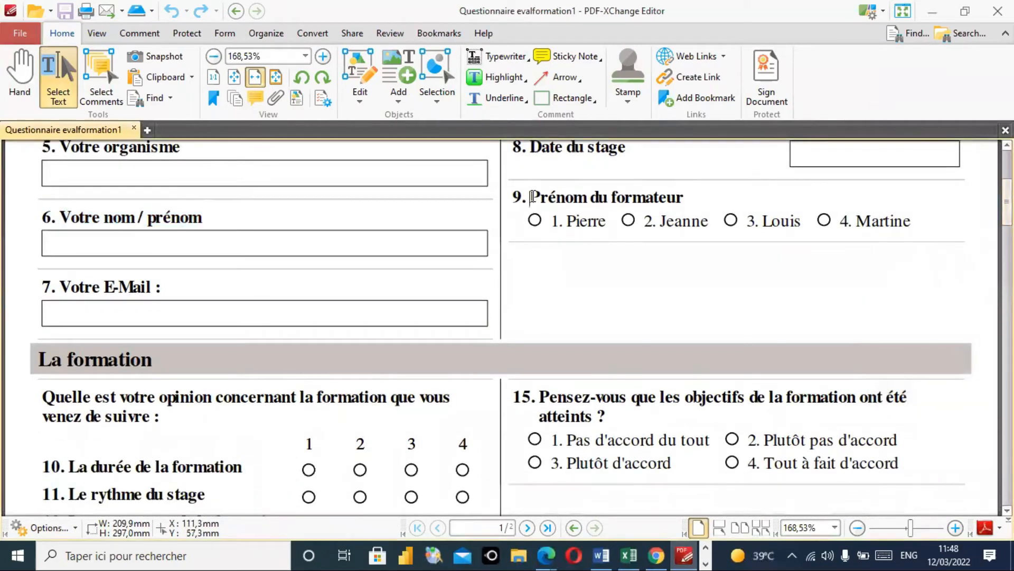
pyautogui.moveTo(533, 197); pyautogui.dragTo(687, 197)
pyautogui.hotkey('ctrl', 'c')
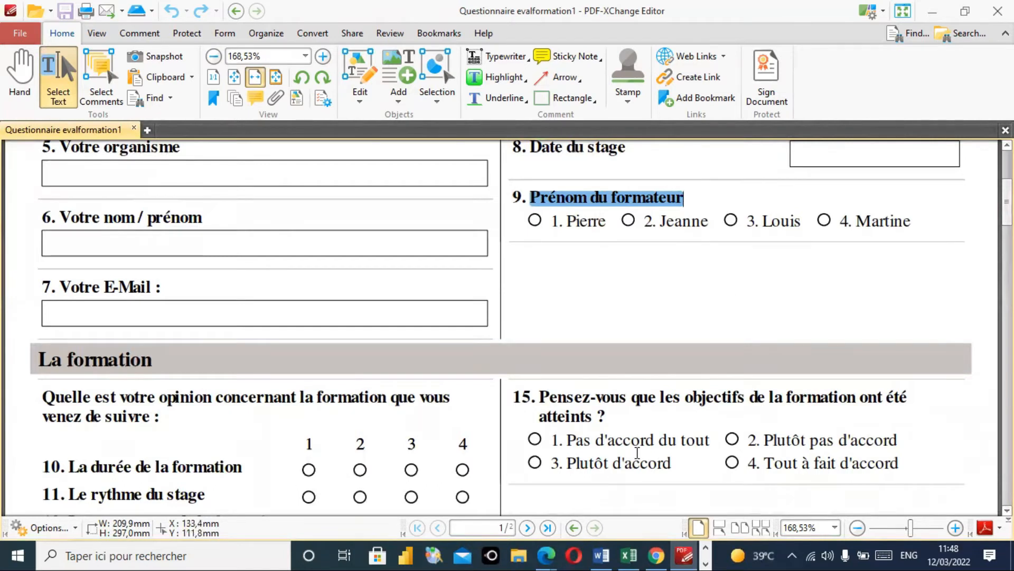
pyautogui.click(938, 11)
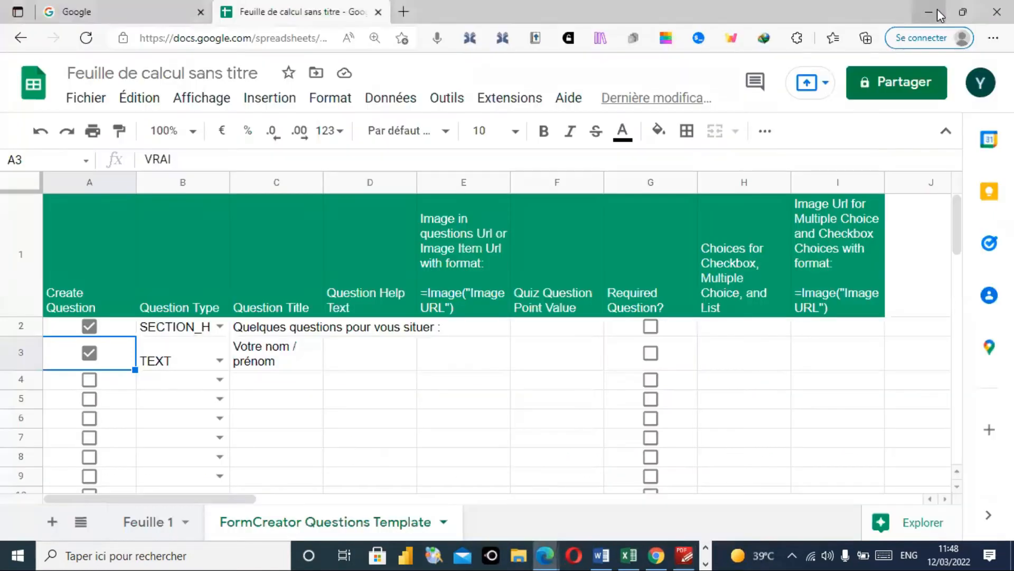
# - Paste 'Prénom du formateur' as the row 4 question title in cell C4
pyautogui.click(684, 555)
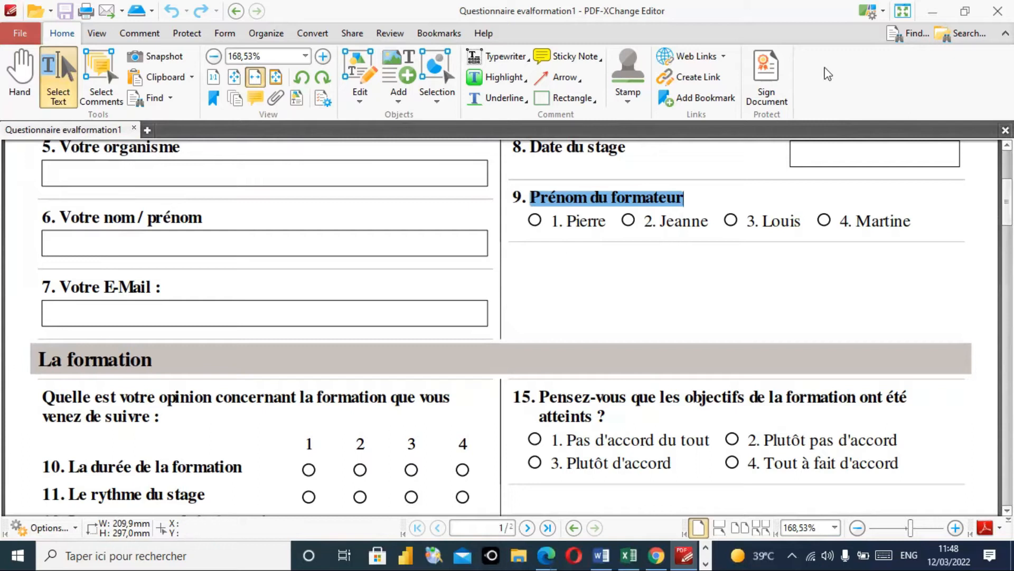
pyautogui.click(933, 13)
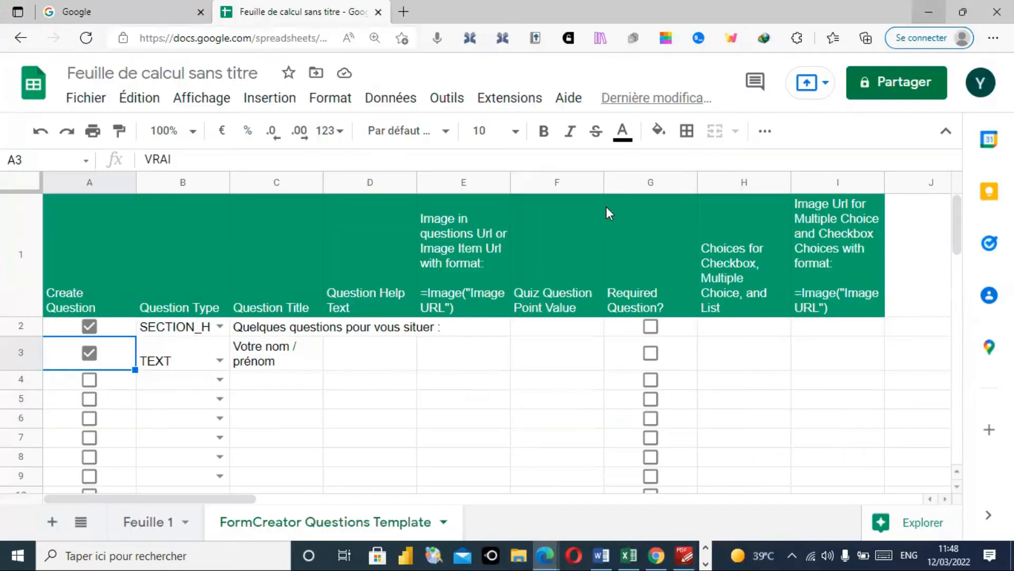
pyautogui.doubleClick(280, 379)
pyautogui.hotkey('ctrl', 'v')
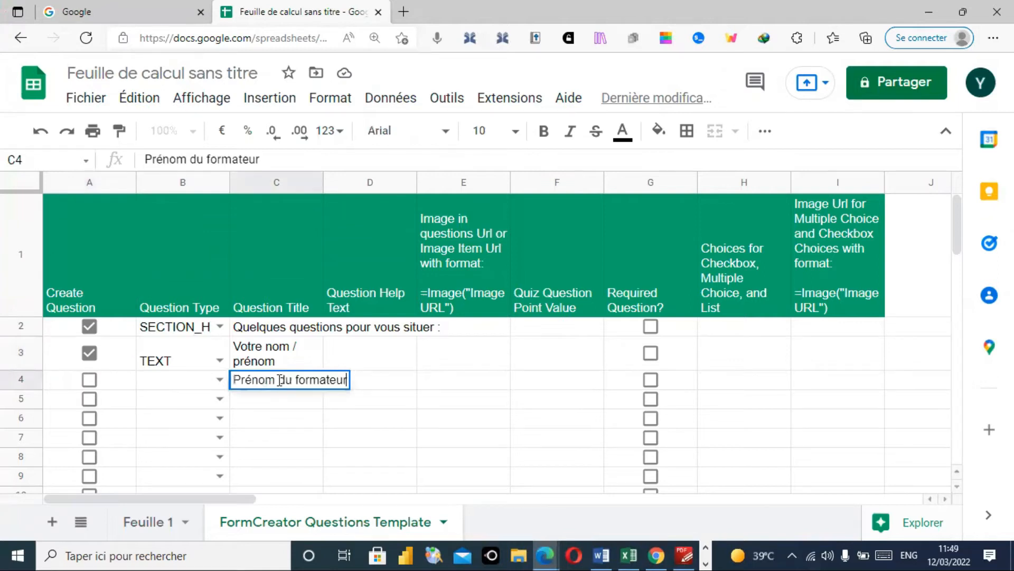
pyautogui.click(283, 407)
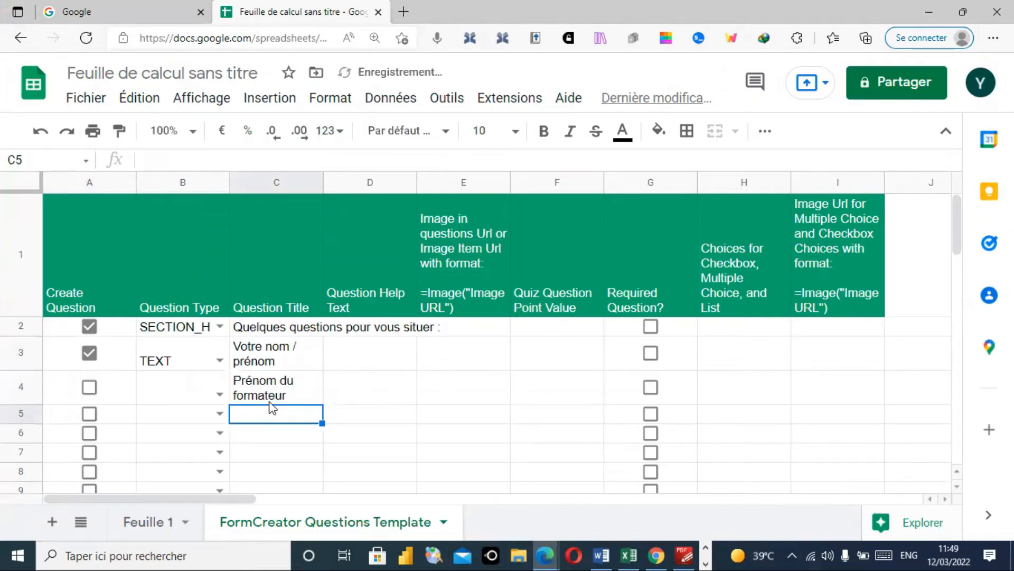
pyautogui.click(221, 395)
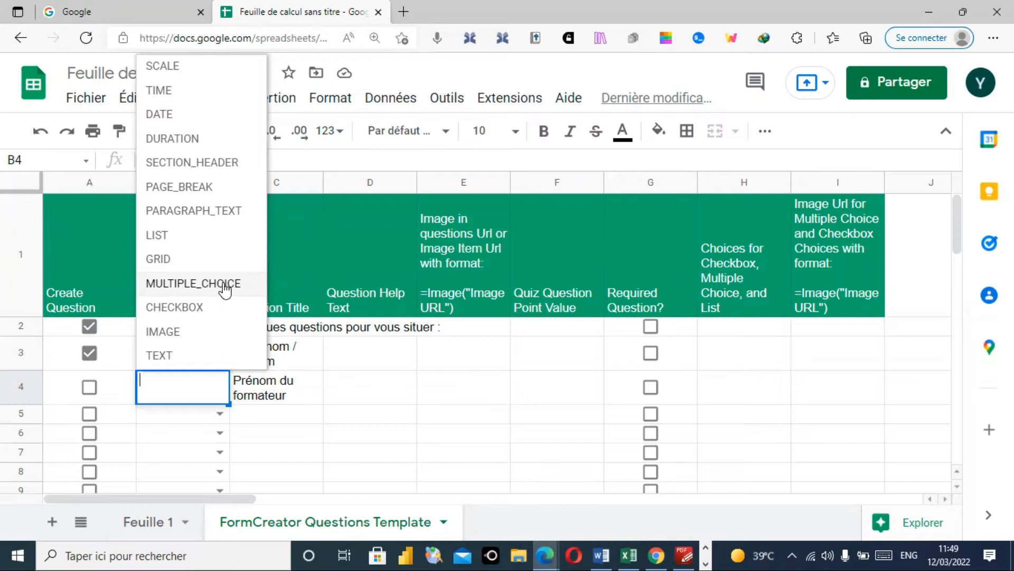
# - Set row 4's question type to CHECKBOX and tick its Create Question box in A4
pyautogui.click(174, 309)
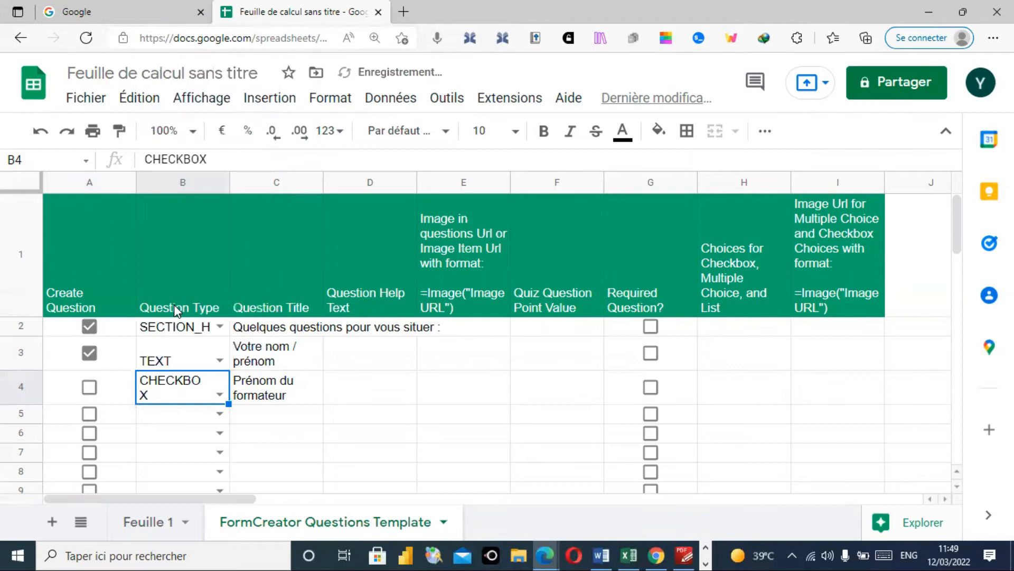
pyautogui.click(90, 388)
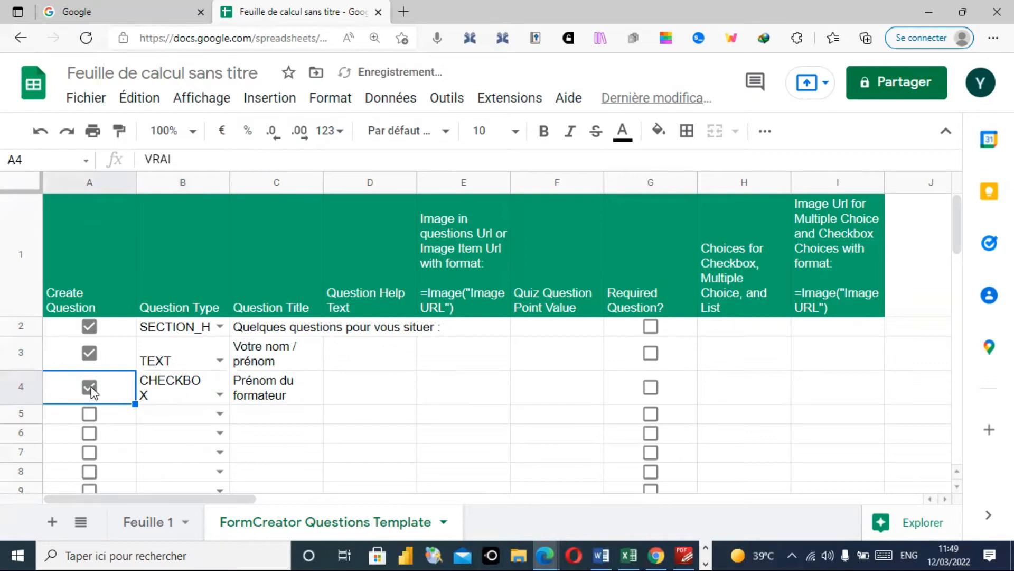
pyautogui.click(686, 555)
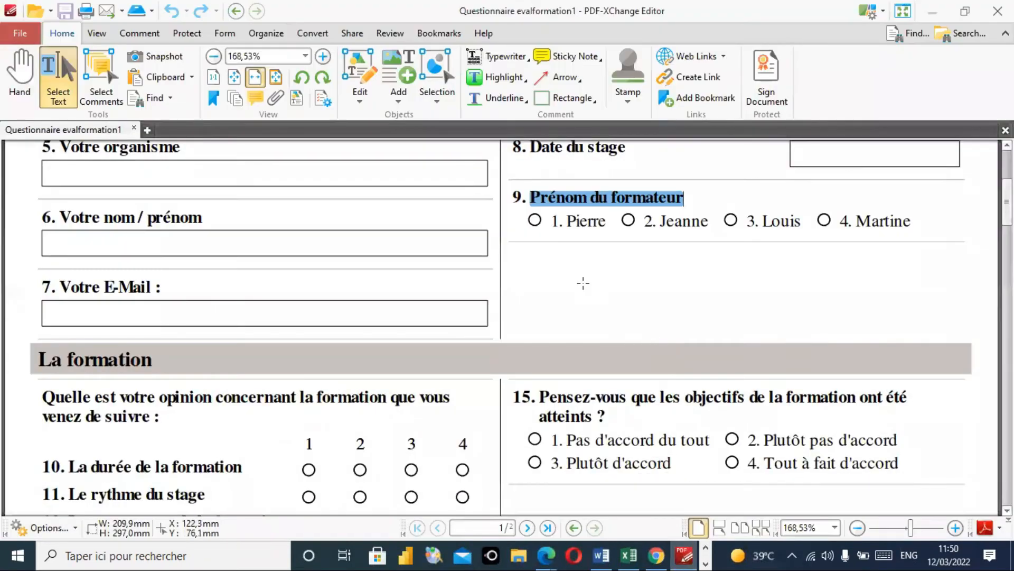
# - Copy question 9's first trainer answer choice from the PDF and select cell H4
pyautogui.moveTo(553, 220); pyautogui.dragTo(606, 220)
pyautogui.hotkey('ctrl', 'c')
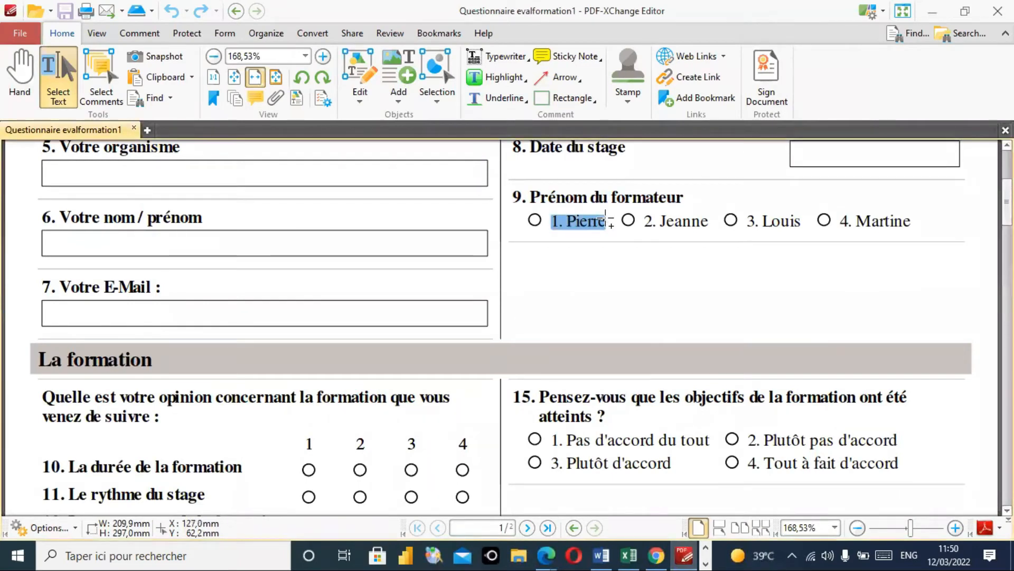
pyautogui.click(932, 14)
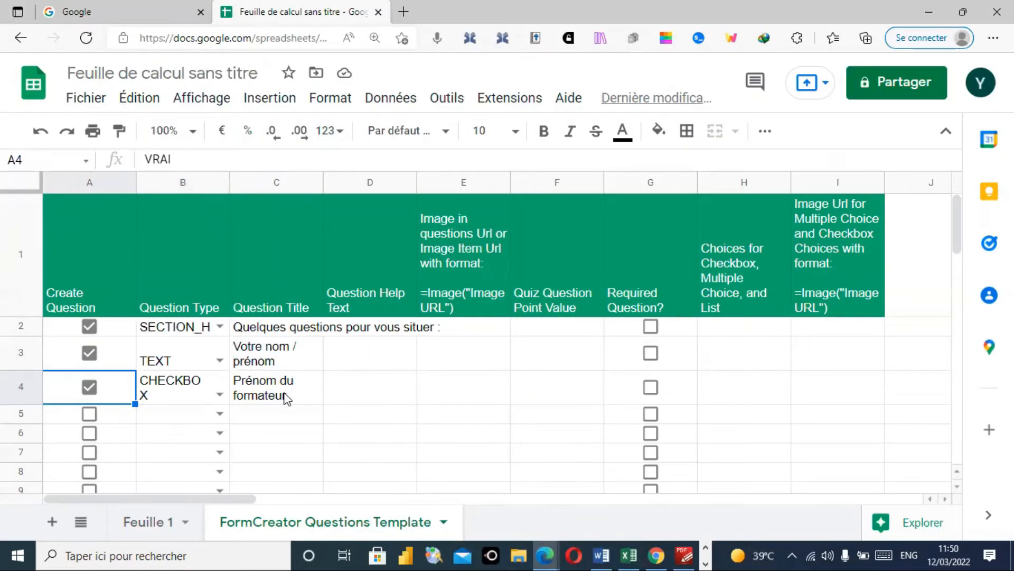
pyautogui.moveTo(166, 412); pyautogui.dragTo(415, 399)
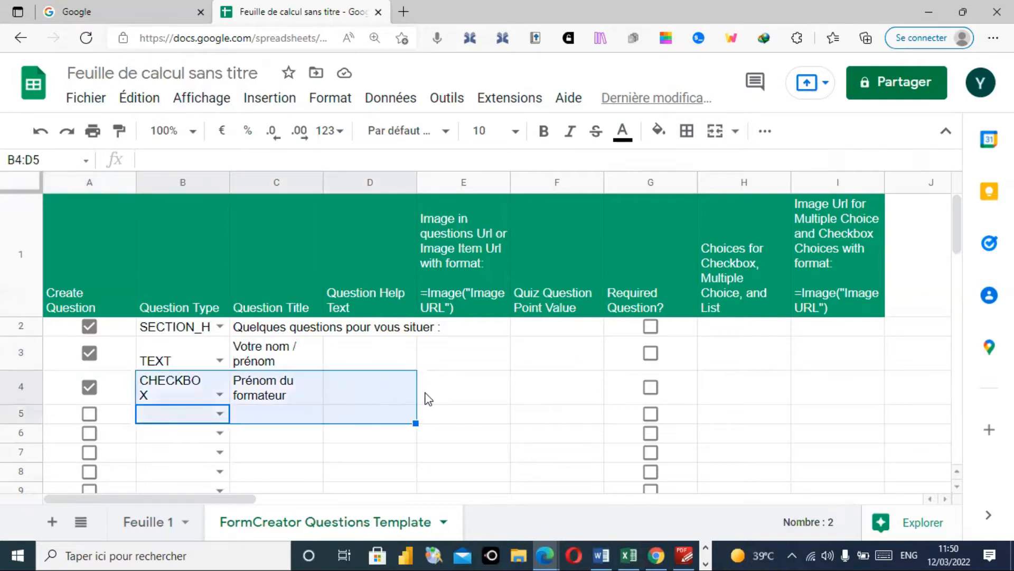
pyautogui.click(428, 399)
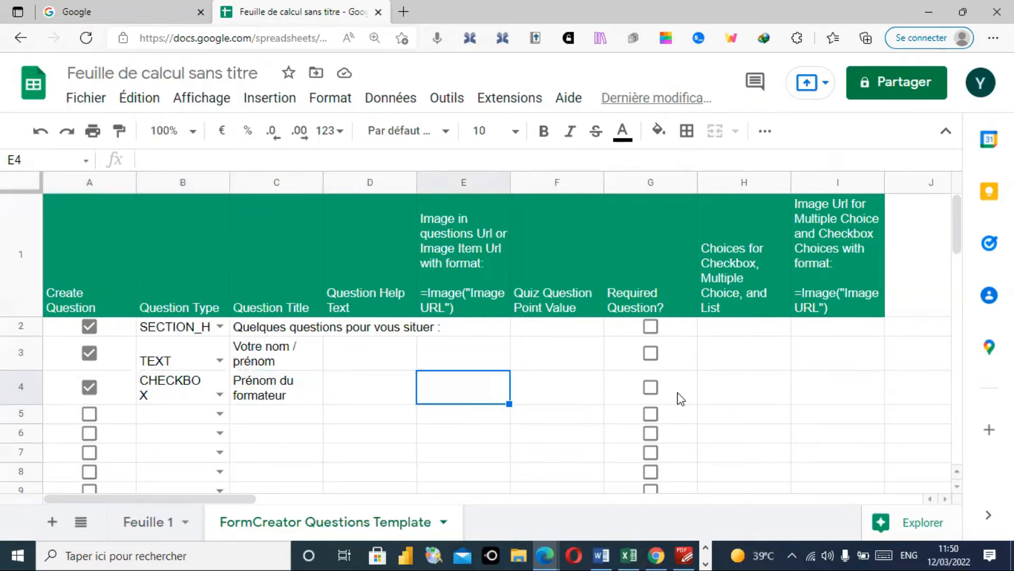
pyautogui.click(730, 388)
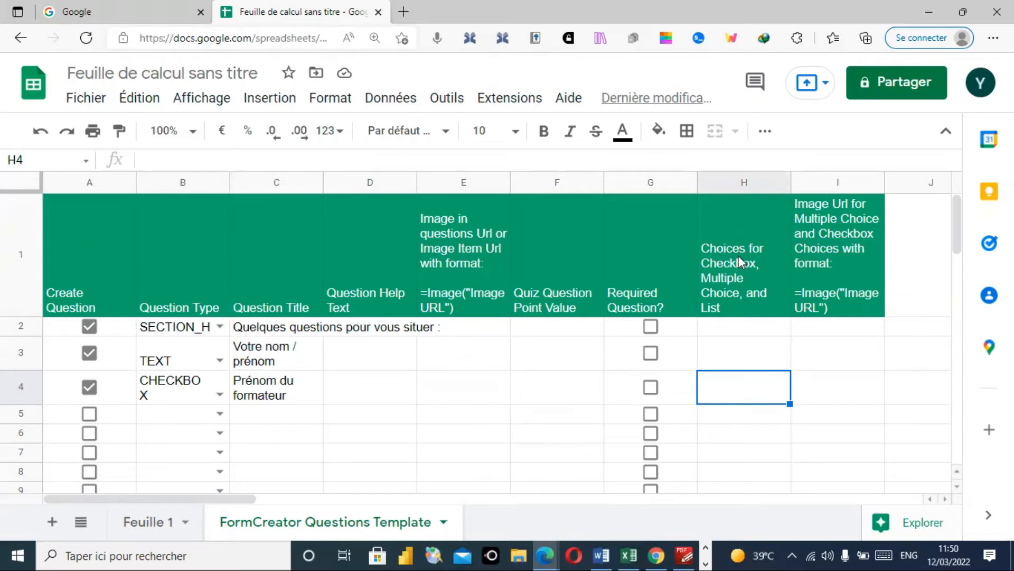
# - Paste the first two trainer answer choices from the PDF into H4 and H5
pyautogui.doubleClick(743, 394)
pyautogui.hotkey('ctrl', 'v')
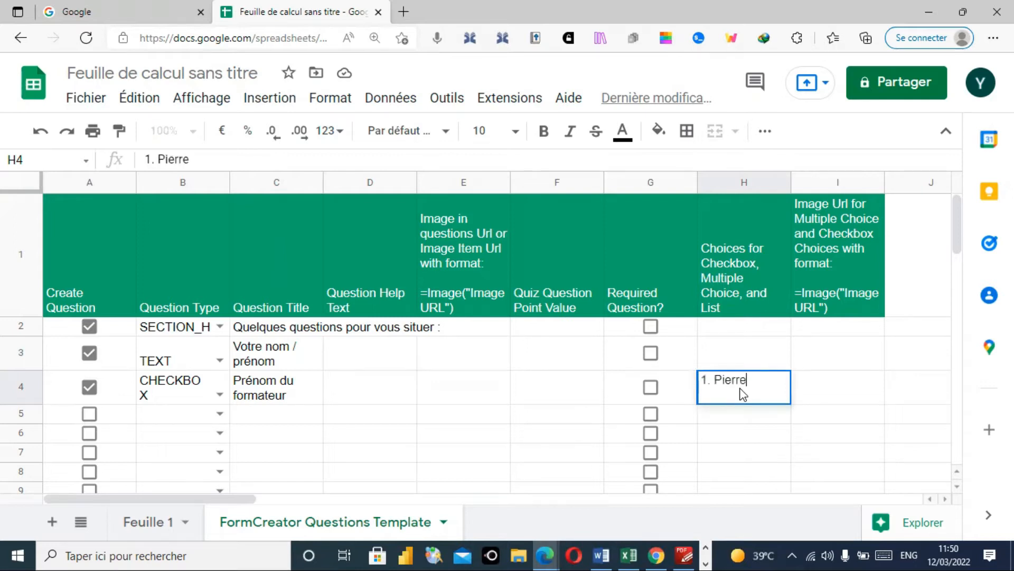
pyautogui.click(740, 417)
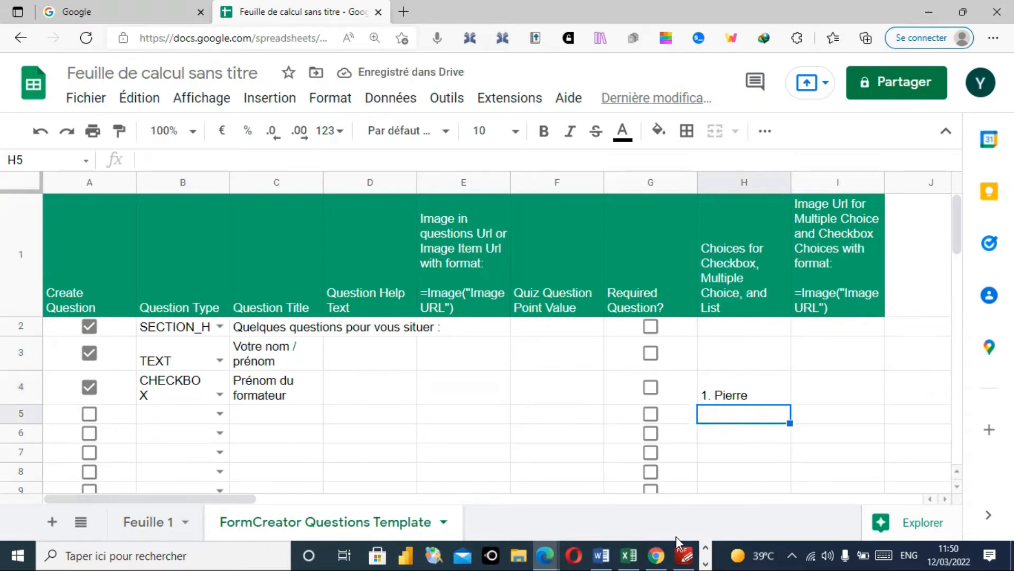
pyautogui.click(684, 555)
pyautogui.moveTo(644, 222); pyautogui.dragTo(709, 222)
pyautogui.hotkey('ctrl', 'c')
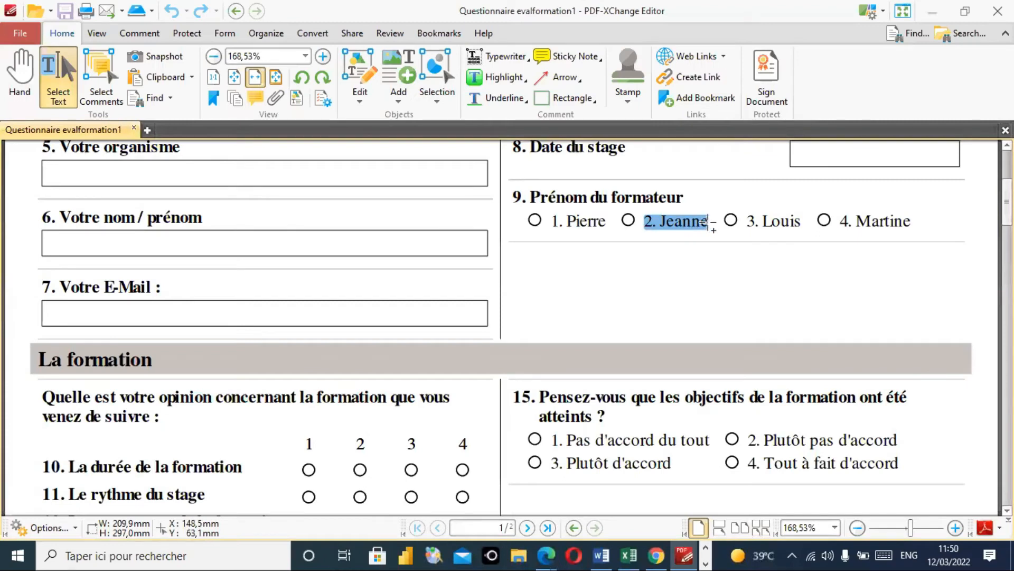
pyautogui.click(932, 11)
pyautogui.doubleClick(739, 416)
pyautogui.hotkey('ctrl', 'v')
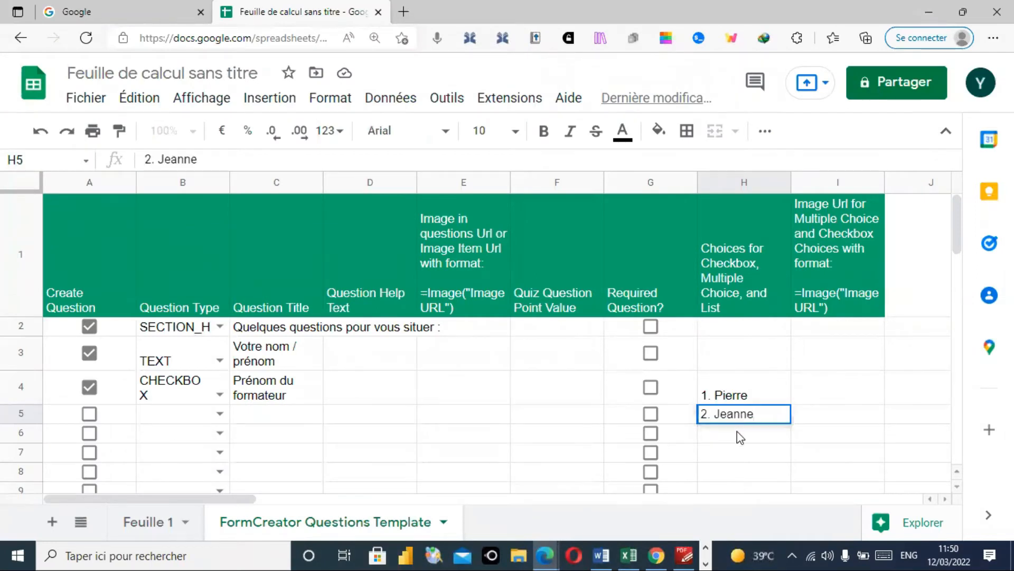
pyautogui.press('Return')
# - Add '3. Louis' in H6 and '4. Martine' in H7, copied from the PDF
pyautogui.click(685, 555)
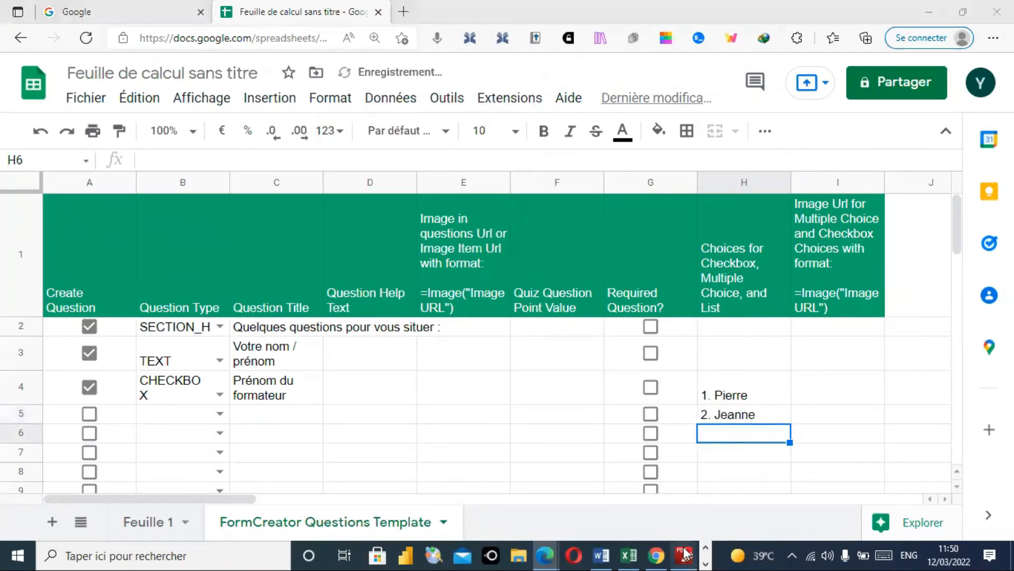
pyautogui.moveTo(747, 221); pyautogui.dragTo(800, 221)
pyautogui.hotkey('ctrl', 'c')
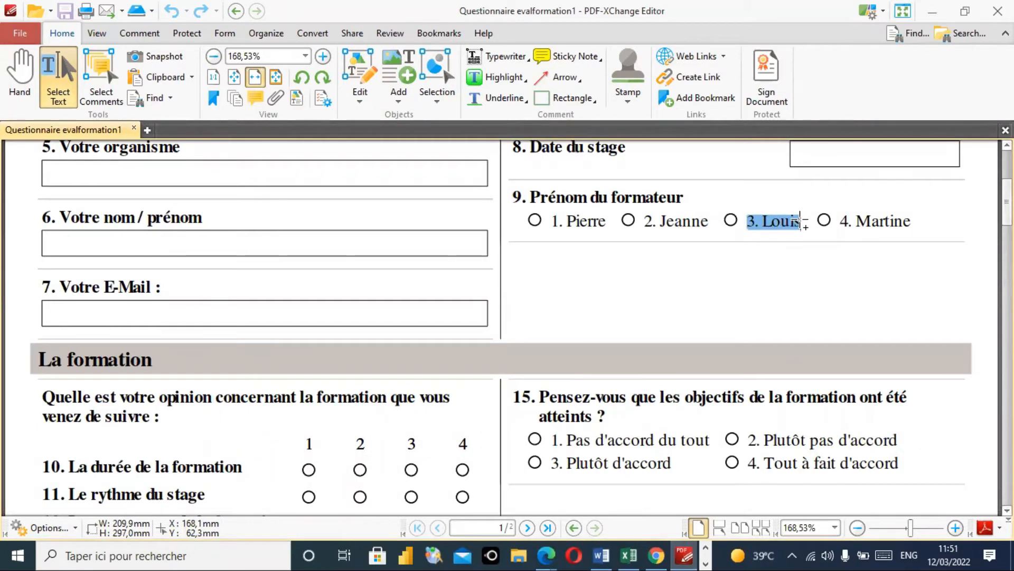
pyautogui.hotkey('alt', 'Tab')
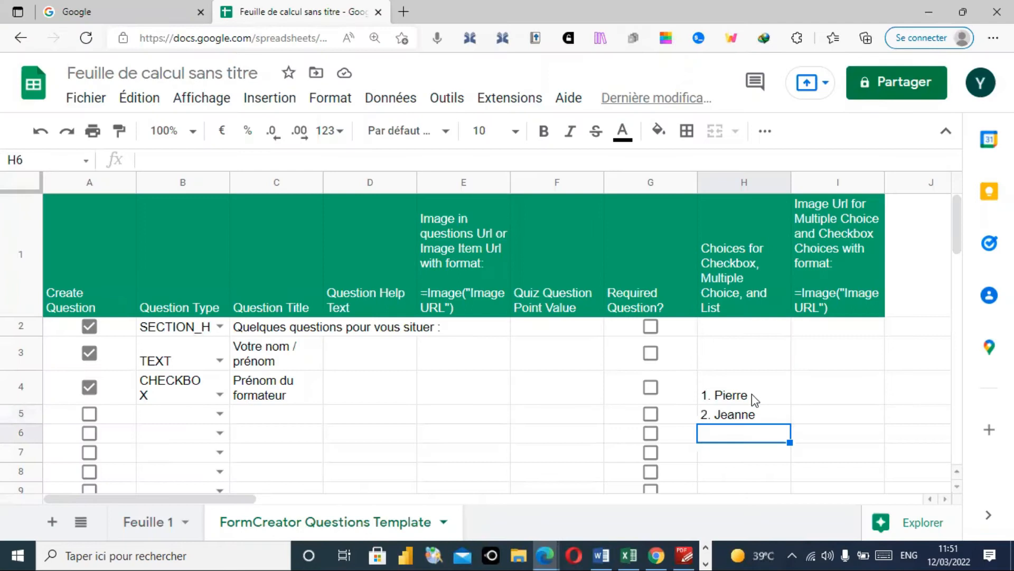
pyautogui.doubleClick(741, 429)
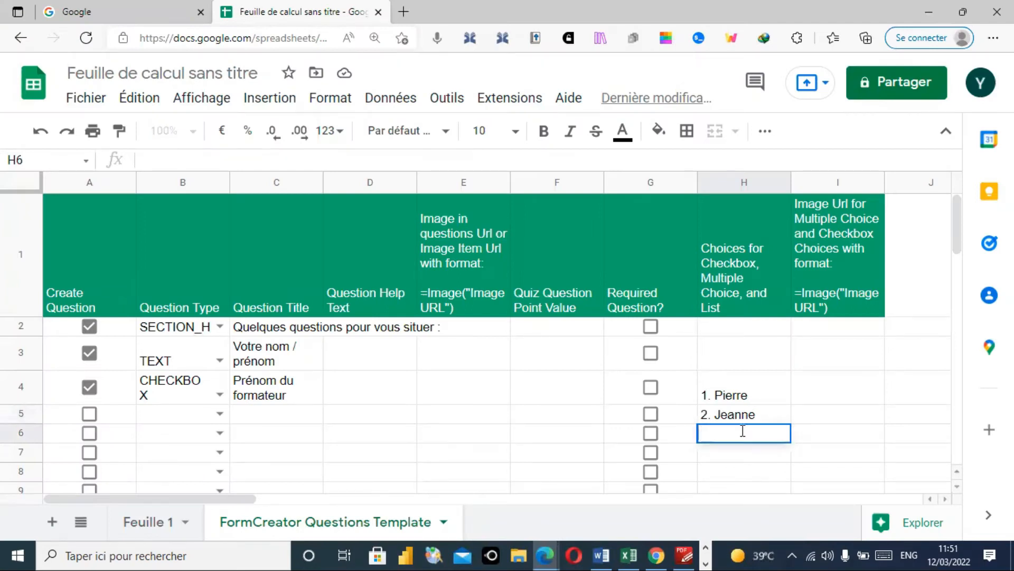
pyautogui.hotkey('ctrl', 'v')
pyautogui.click(684, 555)
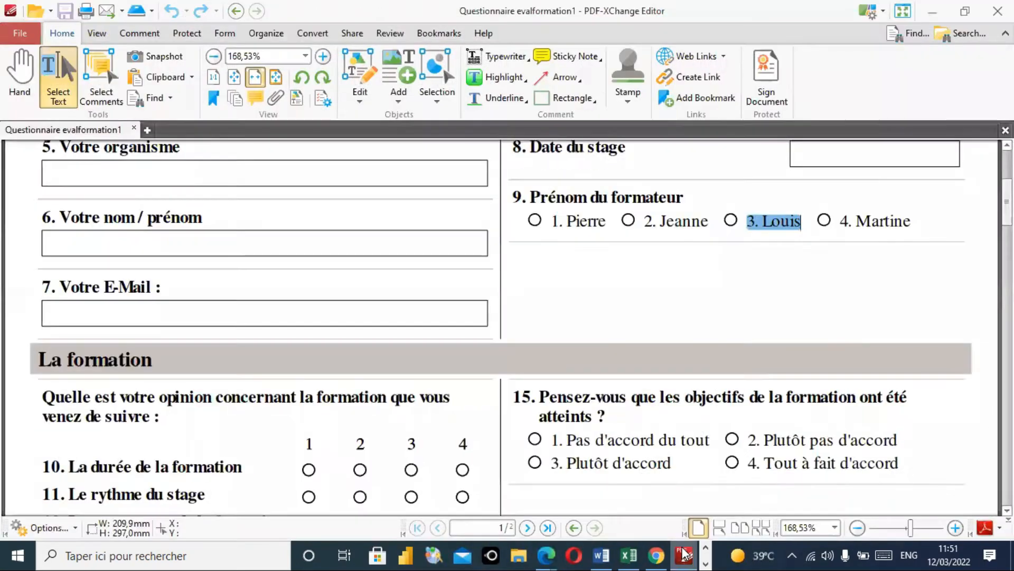
pyautogui.moveTo(839, 221); pyautogui.dragTo(912, 224)
pyautogui.hotkey('ctrl', 'c')
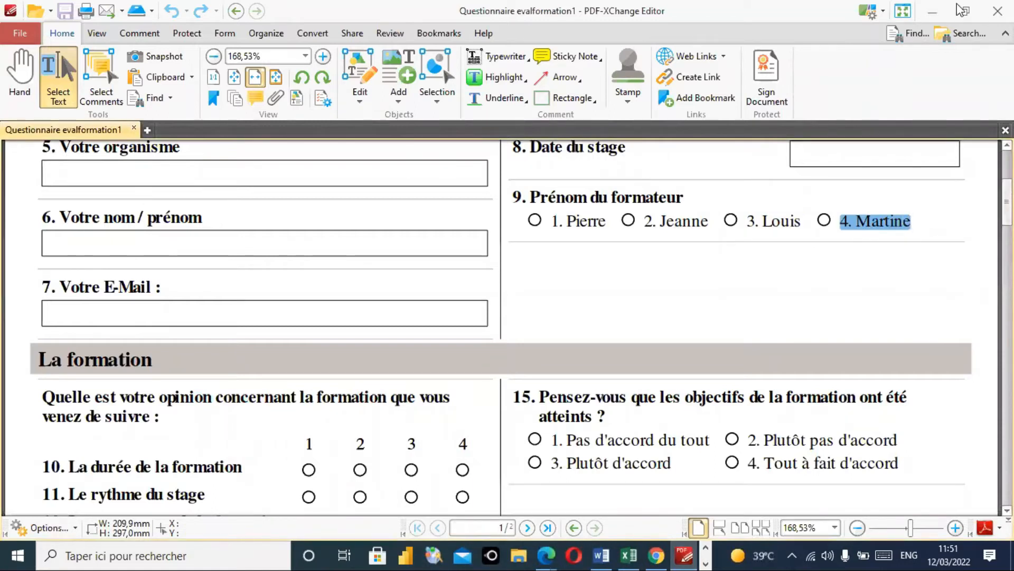
pyautogui.click(938, 9)
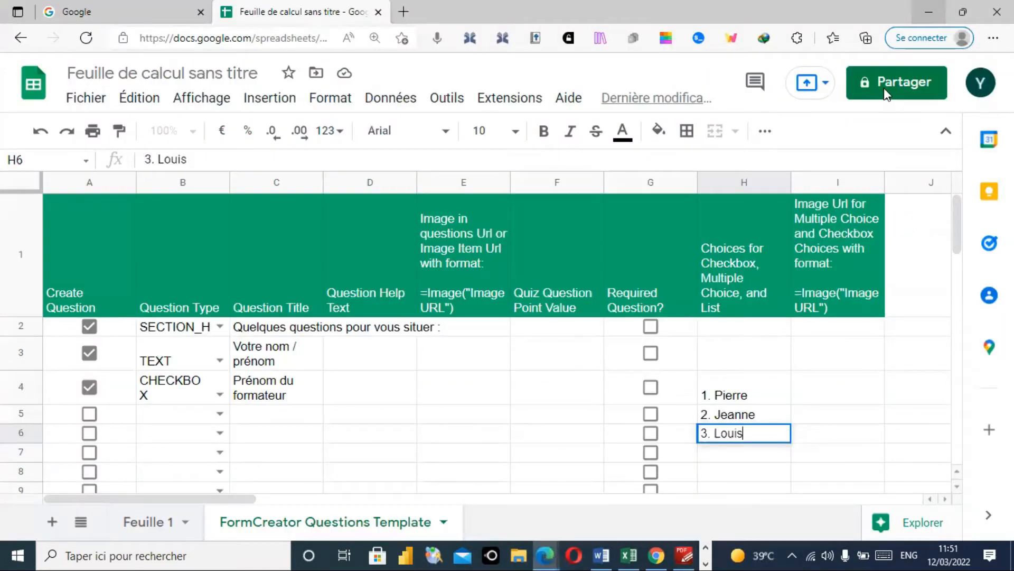
pyautogui.click(747, 454)
pyautogui.doubleClick(747, 454)
pyautogui.hotkey('ctrl', 'v')
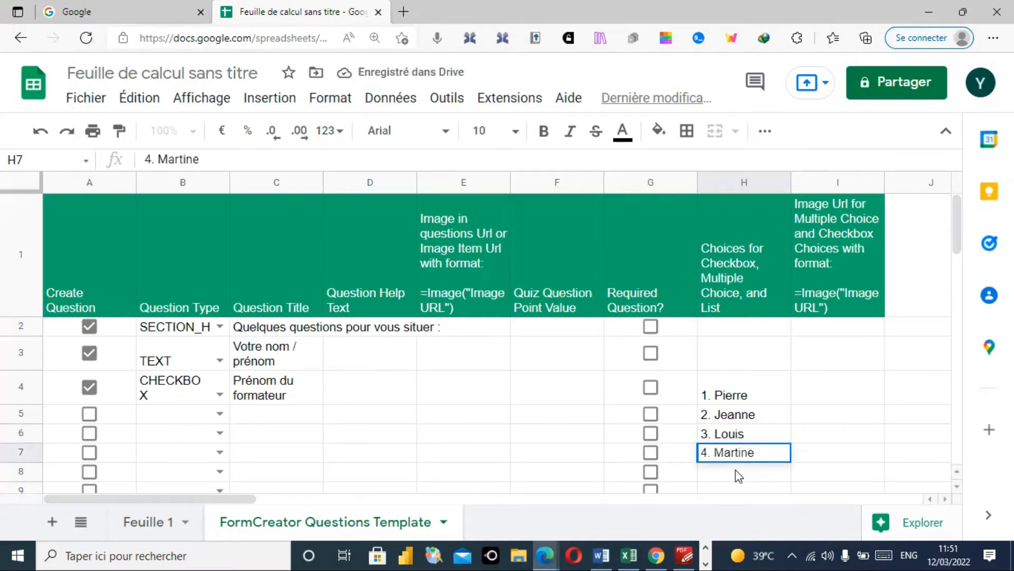
pyautogui.press('Return')
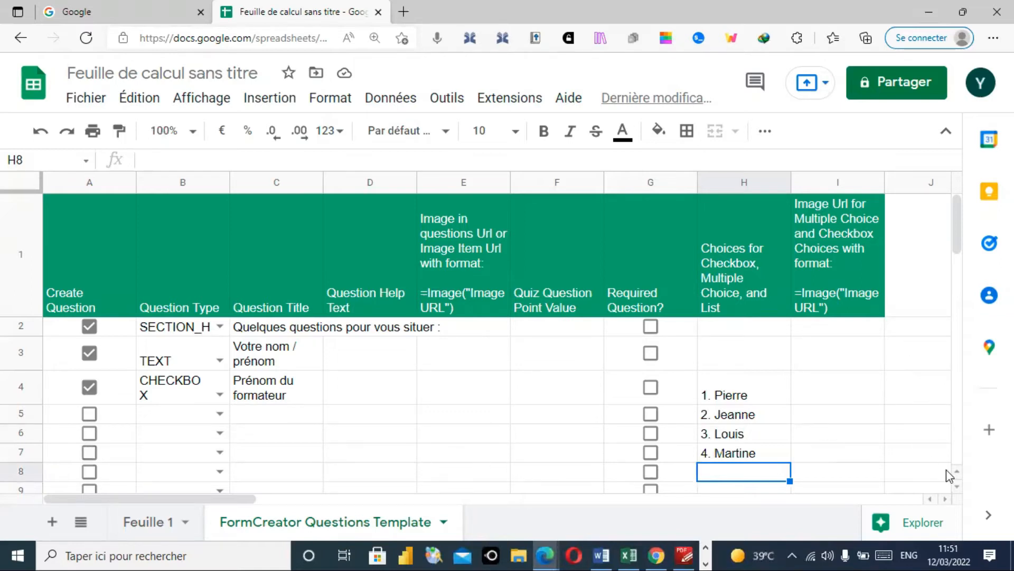
# - Select cell C8 for the next title and check the PDF questionnaire
pyautogui.click(957, 486)
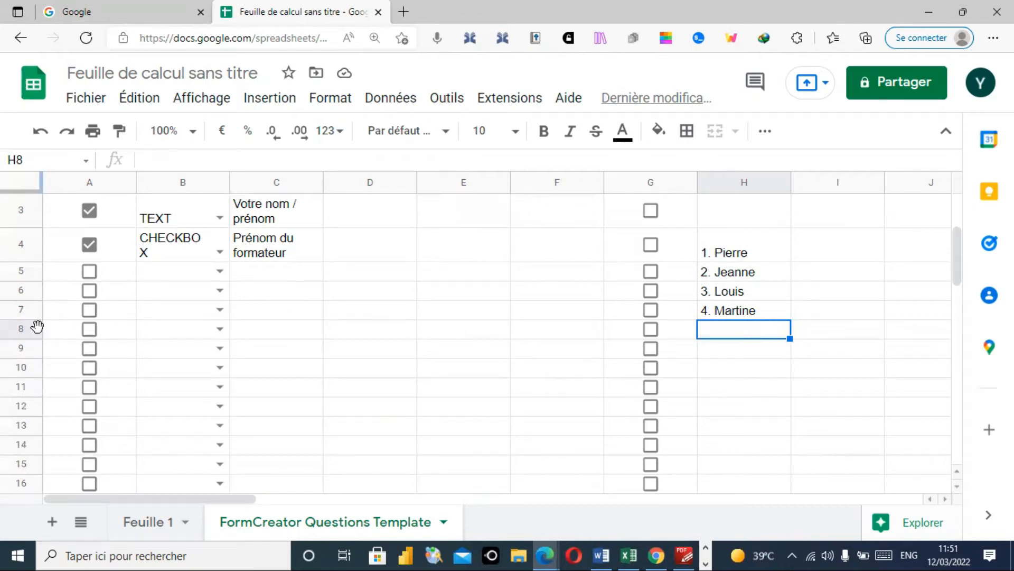
pyautogui.click(262, 332)
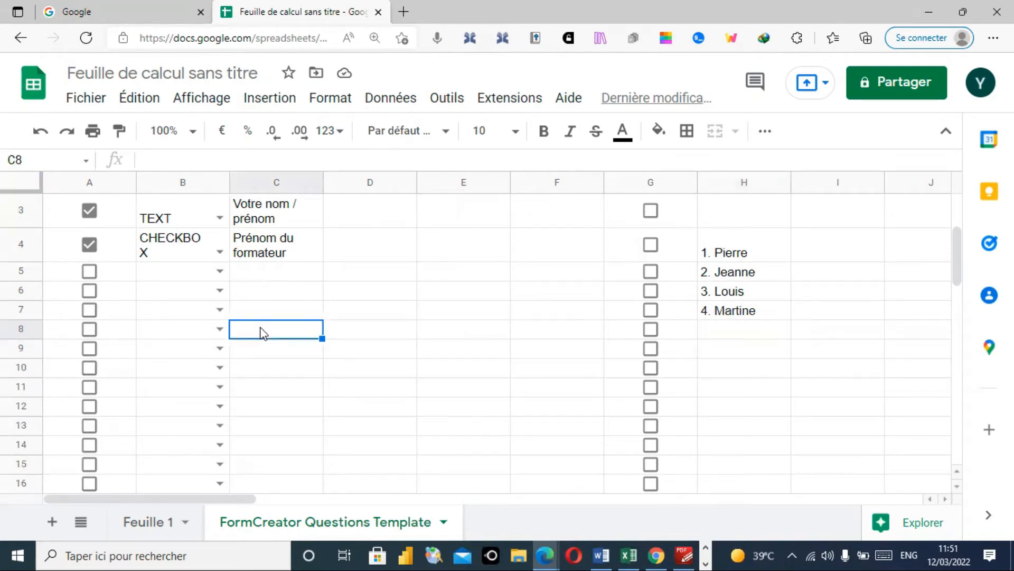
pyautogui.click(684, 554)
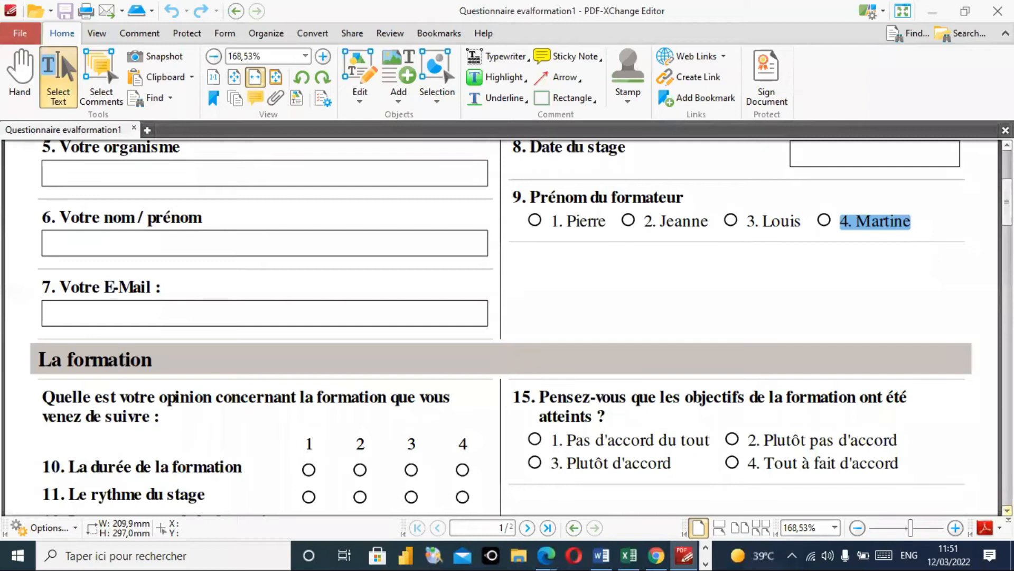
pyautogui.click(933, 12)
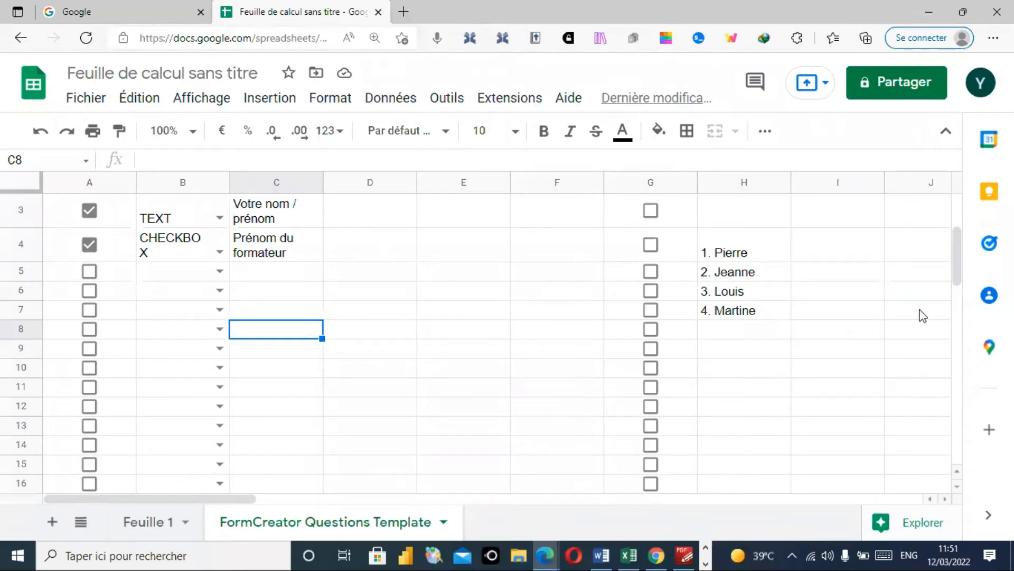
# - Tick Required Question? in G3 and G4 for Votre nom / prénom and Prénom du formateur
pyautogui.moveTo(955, 275); pyautogui.dragTo(956, 246)
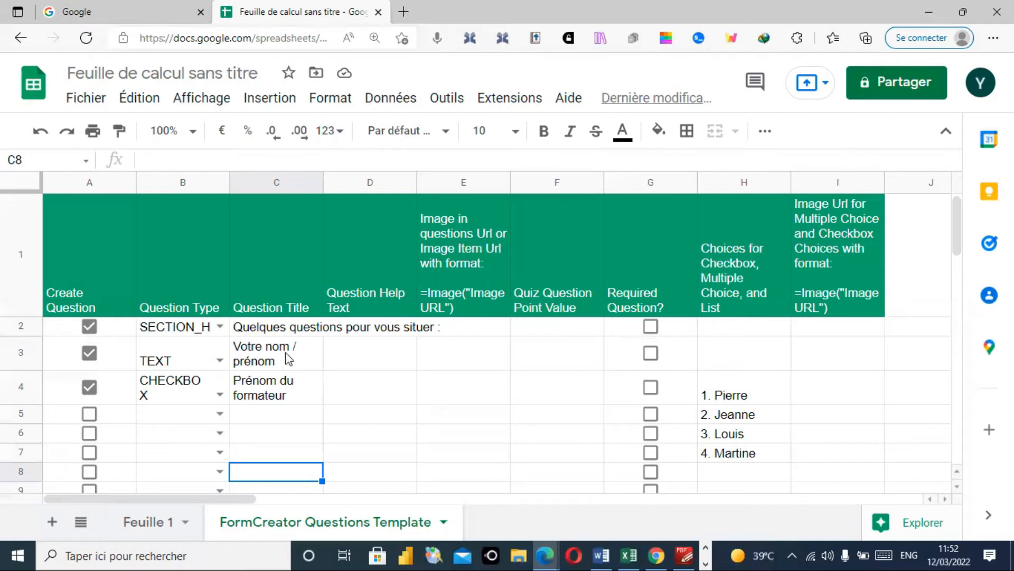
pyautogui.click(652, 353)
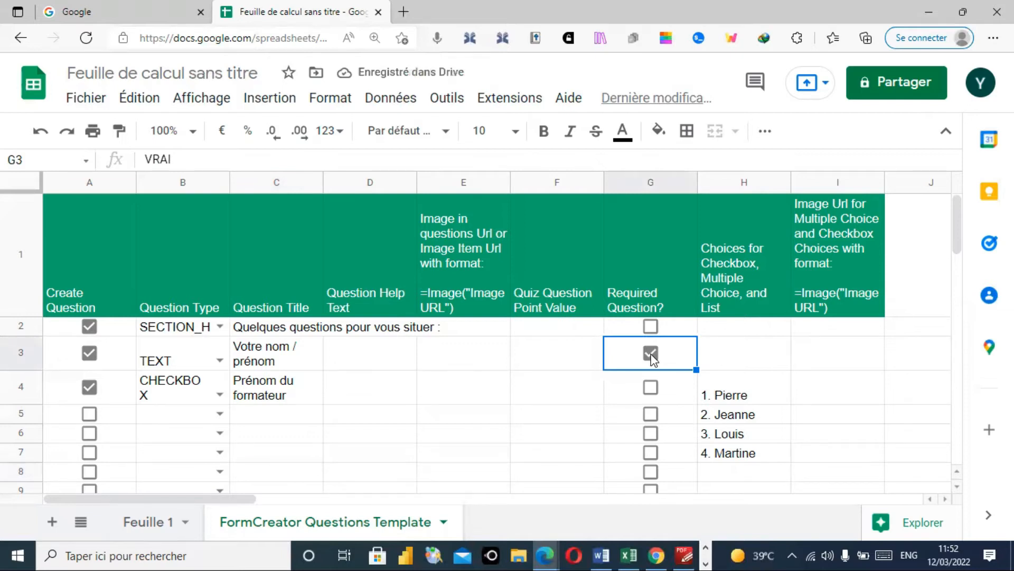
pyautogui.click(652, 388)
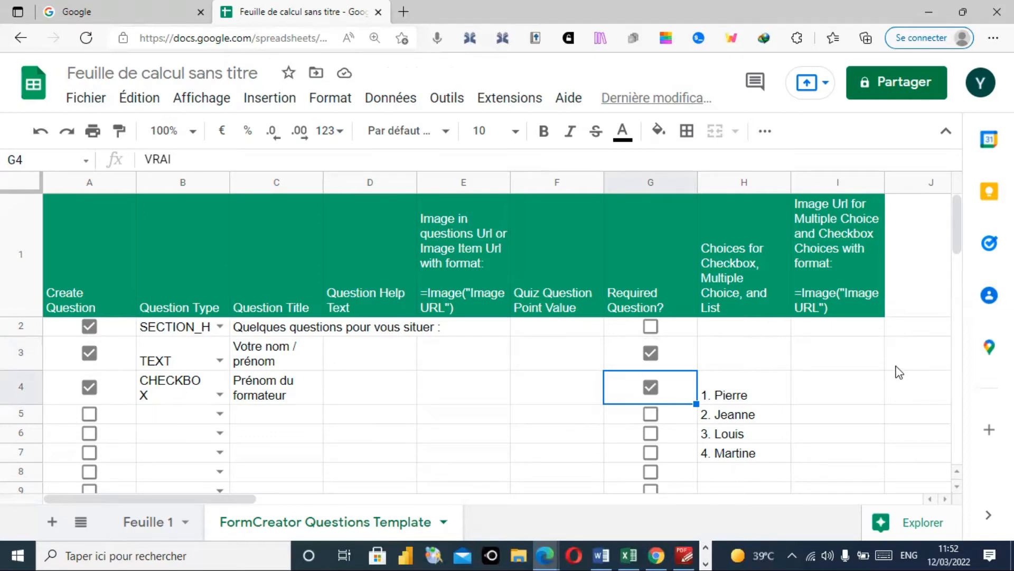
pyautogui.click(957, 486)
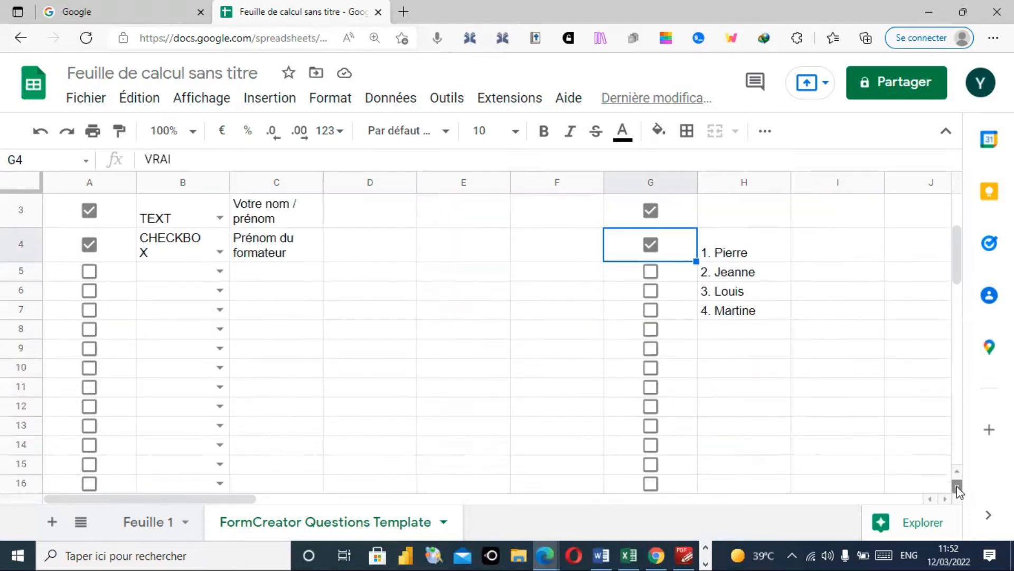
pyautogui.click(685, 555)
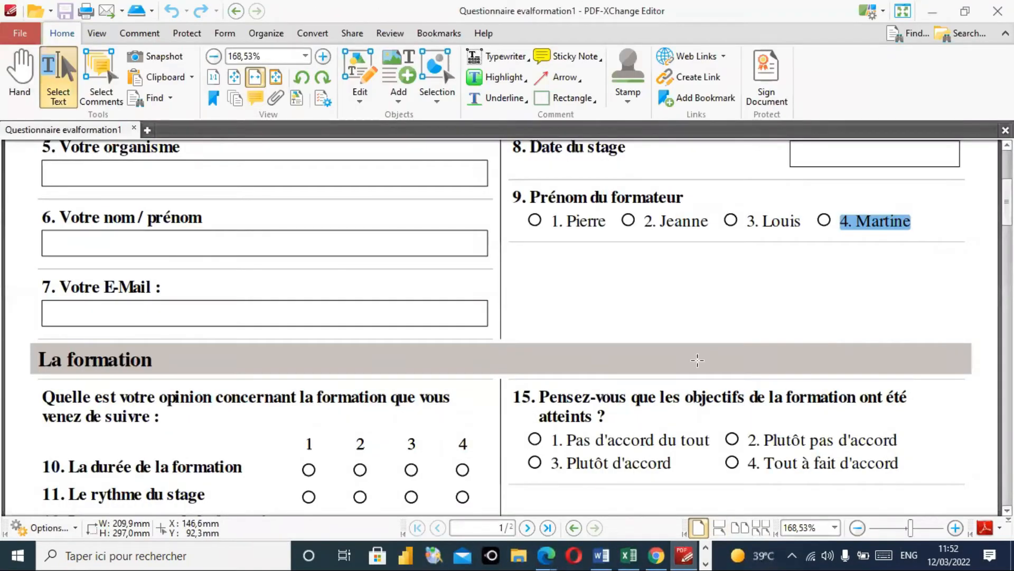
# - Paste the section heading 'La formation' from the PDF into cell C8
pyautogui.moveTo(39, 360); pyautogui.dragTo(159, 359)
pyautogui.hotkey('ctrl', 'c')
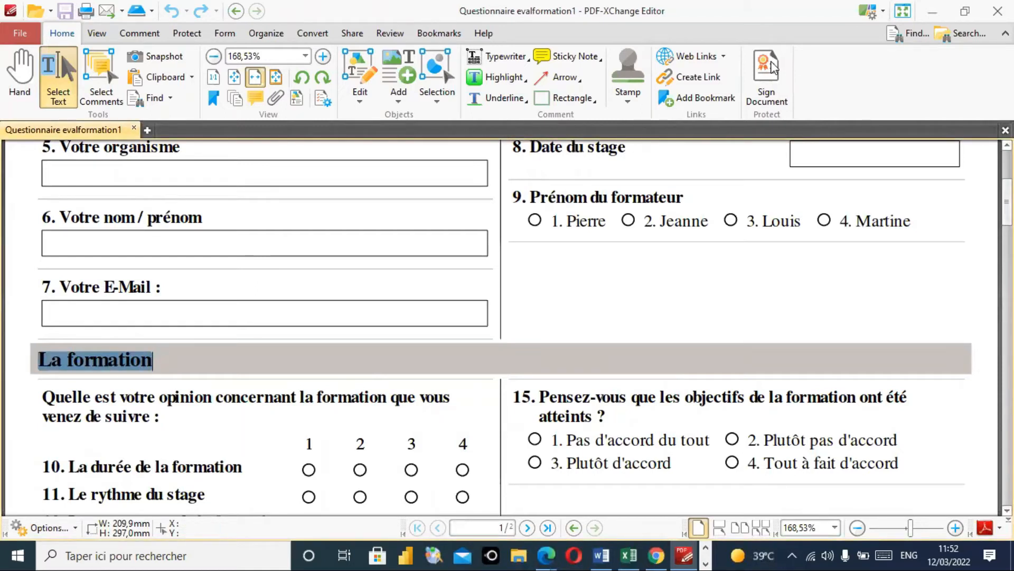
pyautogui.click(932, 10)
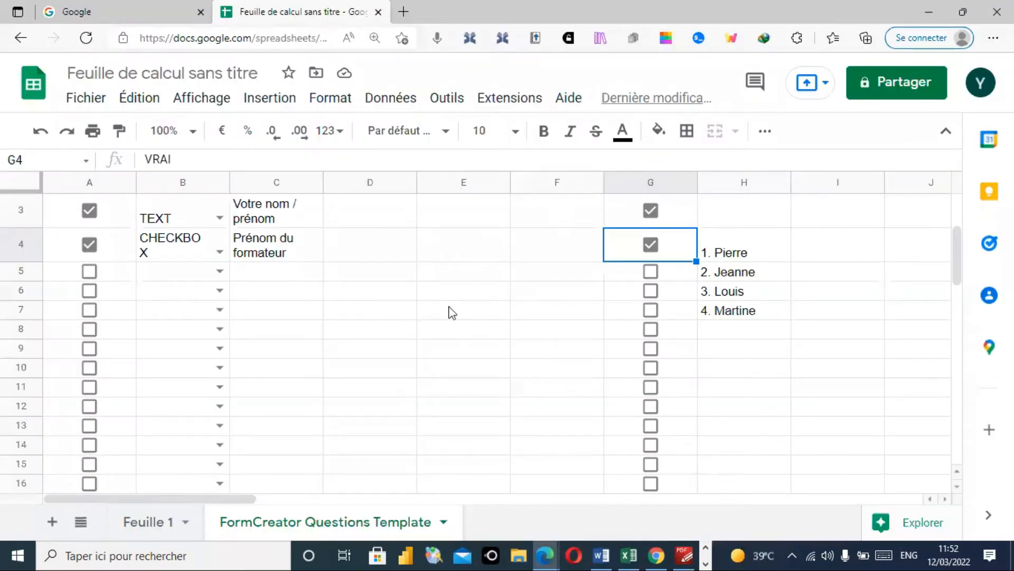
pyautogui.click(311, 332)
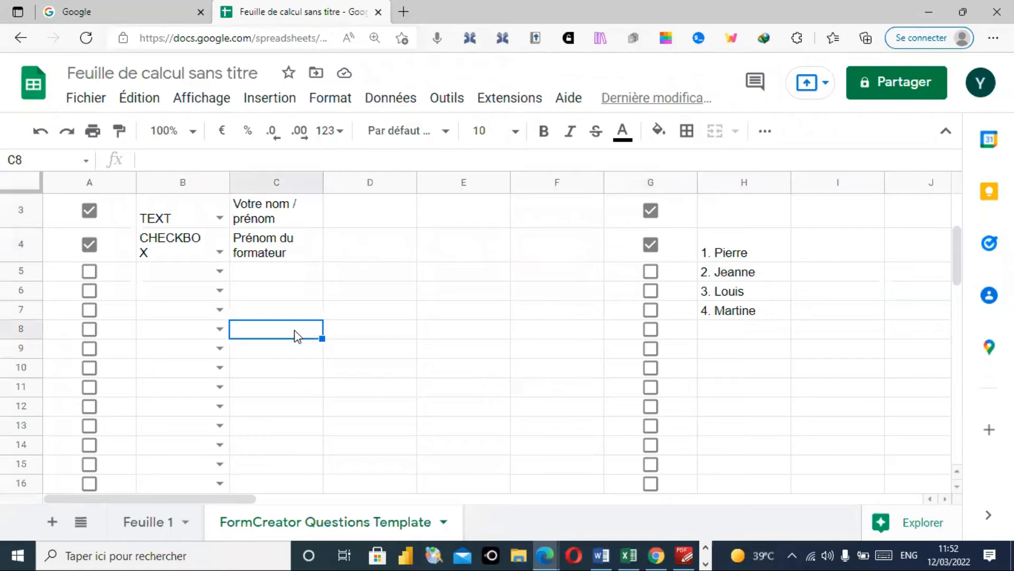
pyautogui.doubleClick(296, 331)
pyautogui.hotkey('ctrl', 'v')
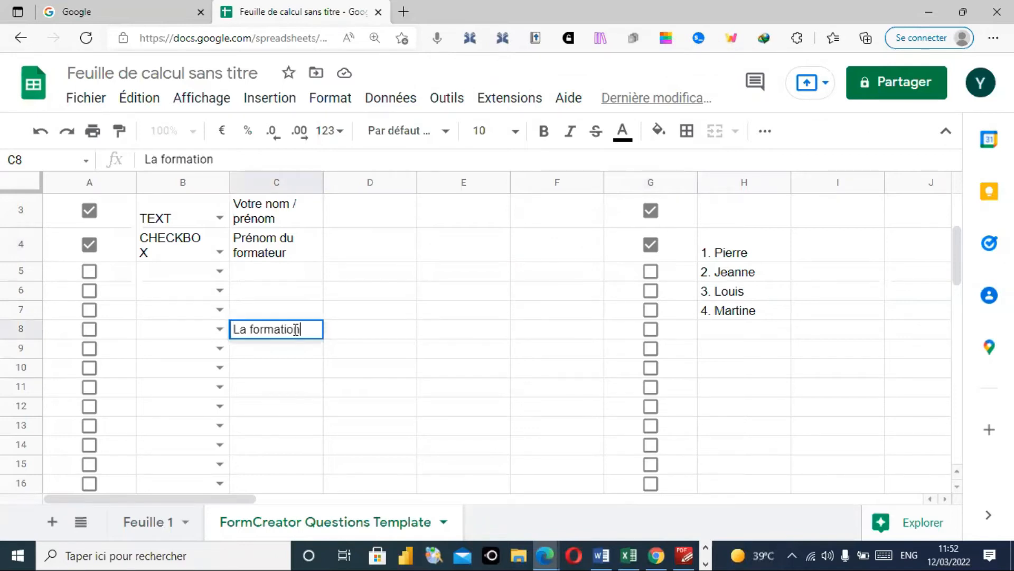
# - Make row 8 a SECTION_HEADER and tick its Create Question box in A8
pyautogui.click(220, 328)
pyautogui.moveTo(255, 353); pyautogui.dragTo(259, 438)
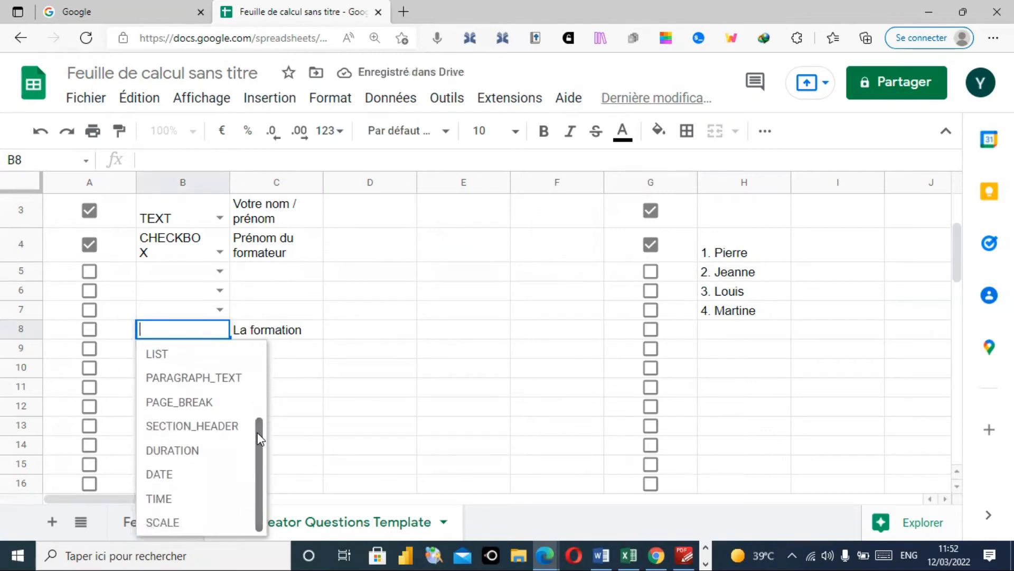
pyautogui.click(206, 427)
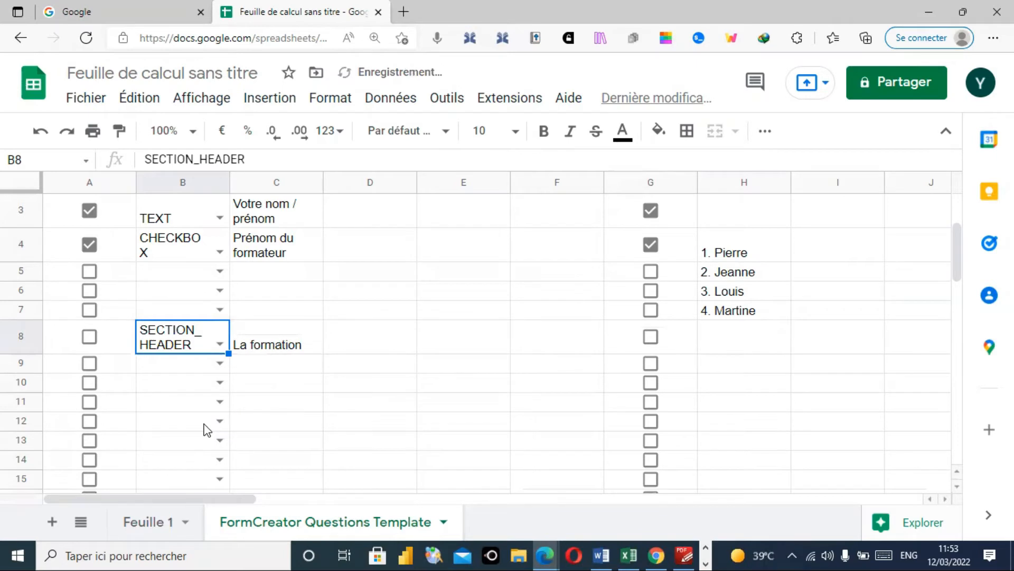
pyautogui.click(89, 338)
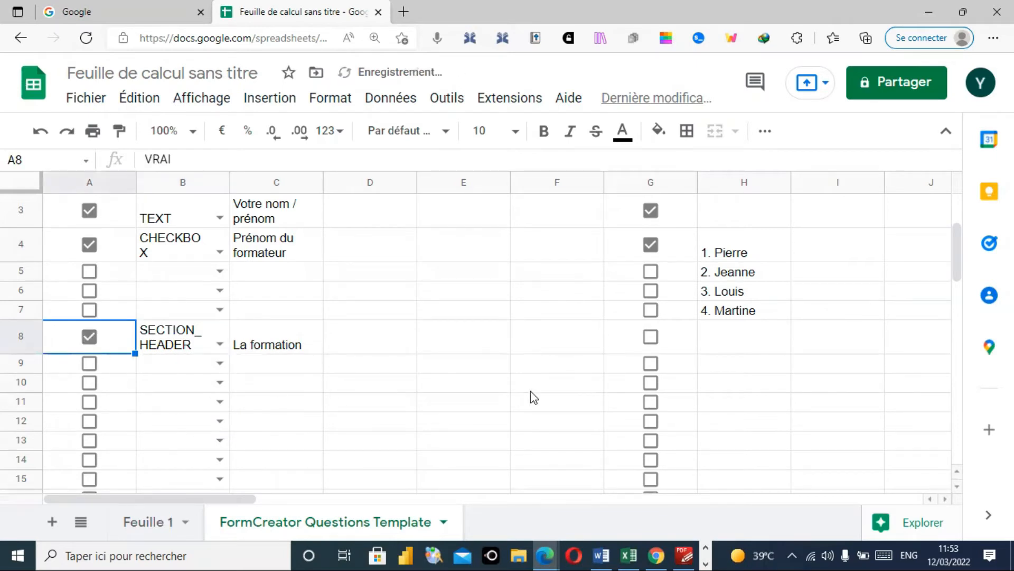
pyautogui.click(686, 554)
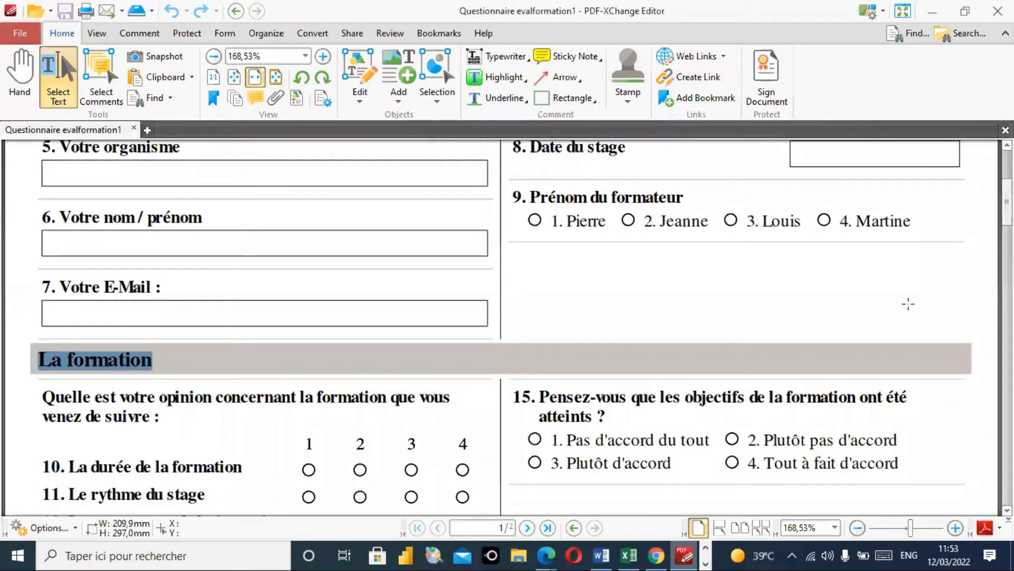
# - Scroll the PDF down to the La formation questions, then return to the spreadsheet
pyautogui.moveTo(1007, 202); pyautogui.dragTo(1007, 225)
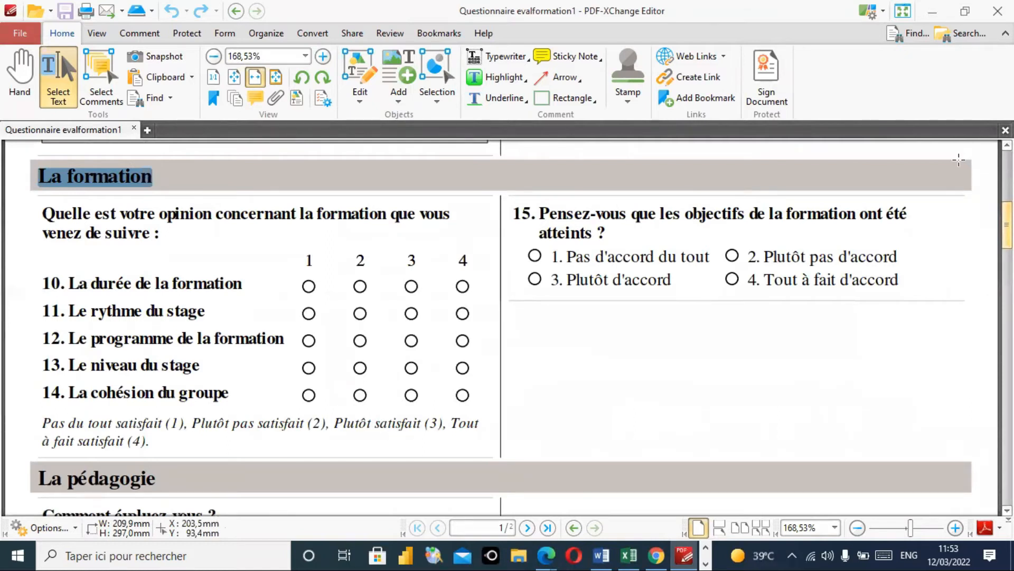
pyautogui.click(932, 11)
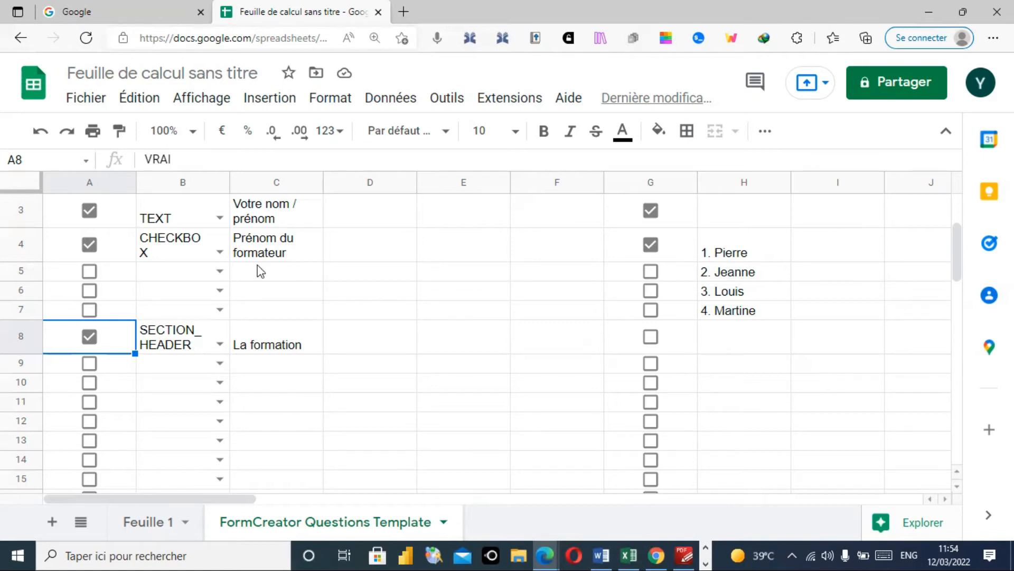
# - Review row 4's question type options, leaving Prénom du formateur as CHECKBOX
pyautogui.click(220, 253)
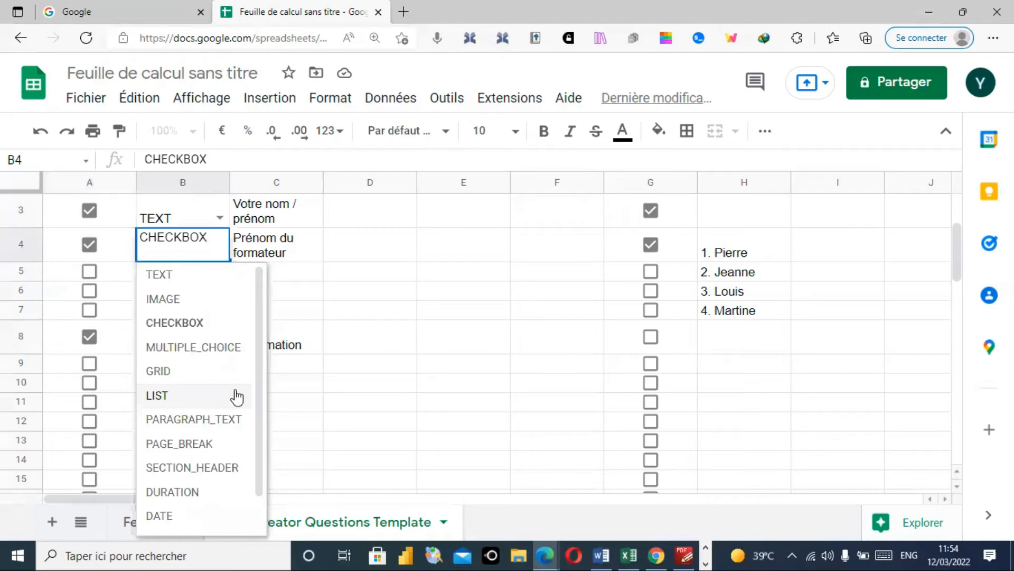
pyautogui.click(449, 348)
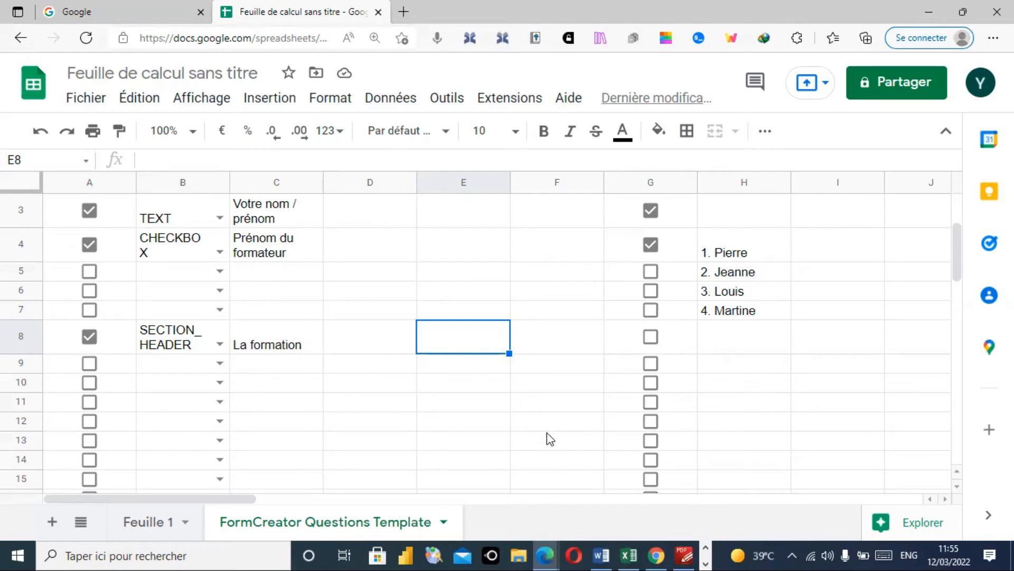
pyautogui.moveTo(685, 553)
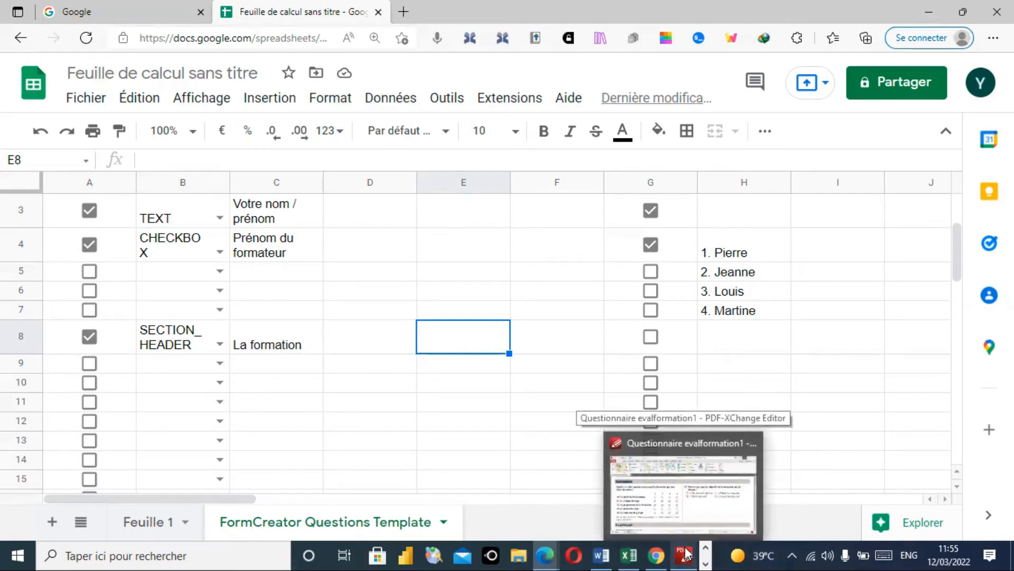
pyautogui.click(686, 553)
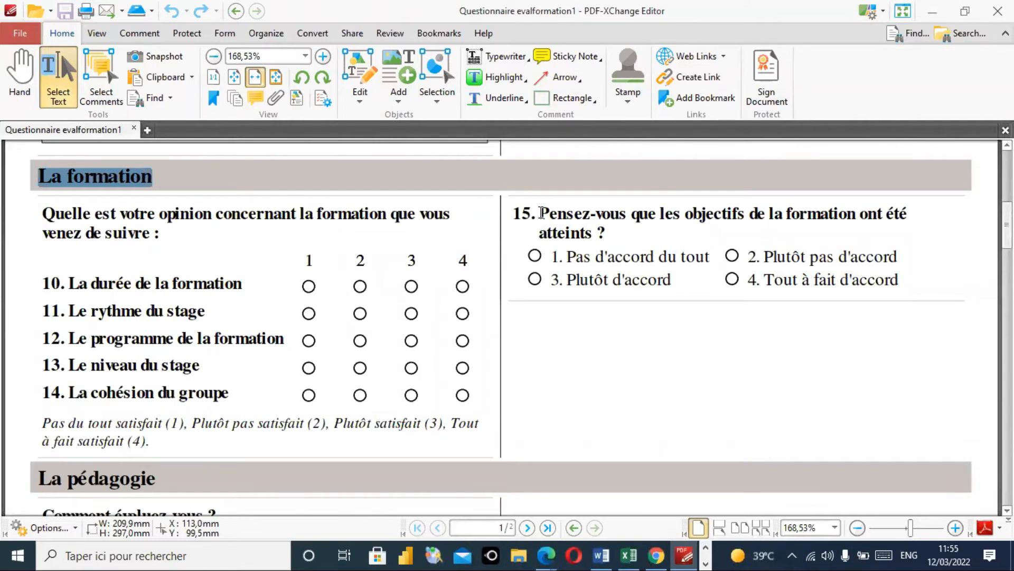
# - Copy the full wording of question 15 from the PDF questionnaire
pyautogui.click(540, 213)
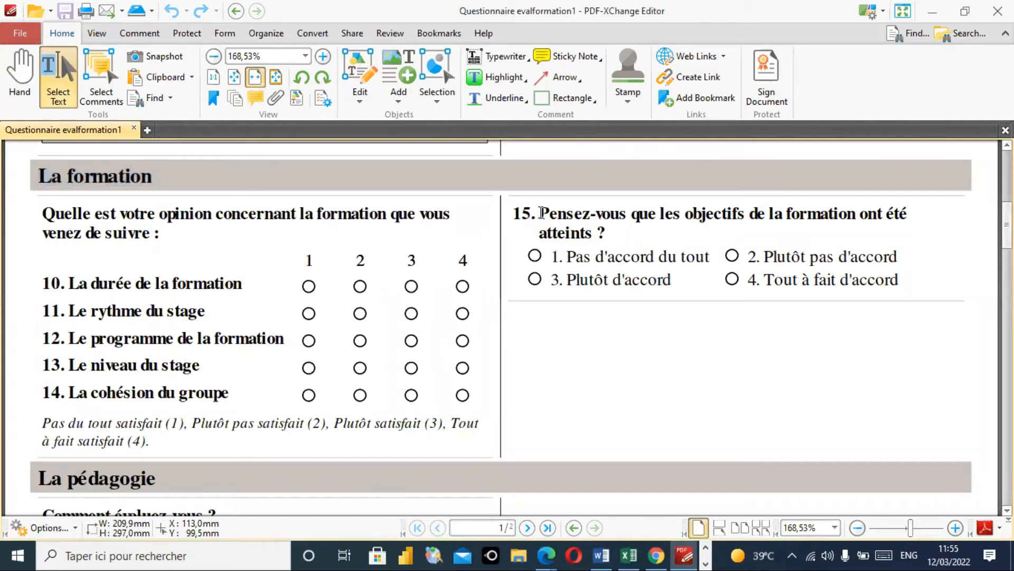
pyautogui.moveTo(540, 213); pyautogui.dragTo(605, 232)
pyautogui.hotkey('ctrl', 'c')
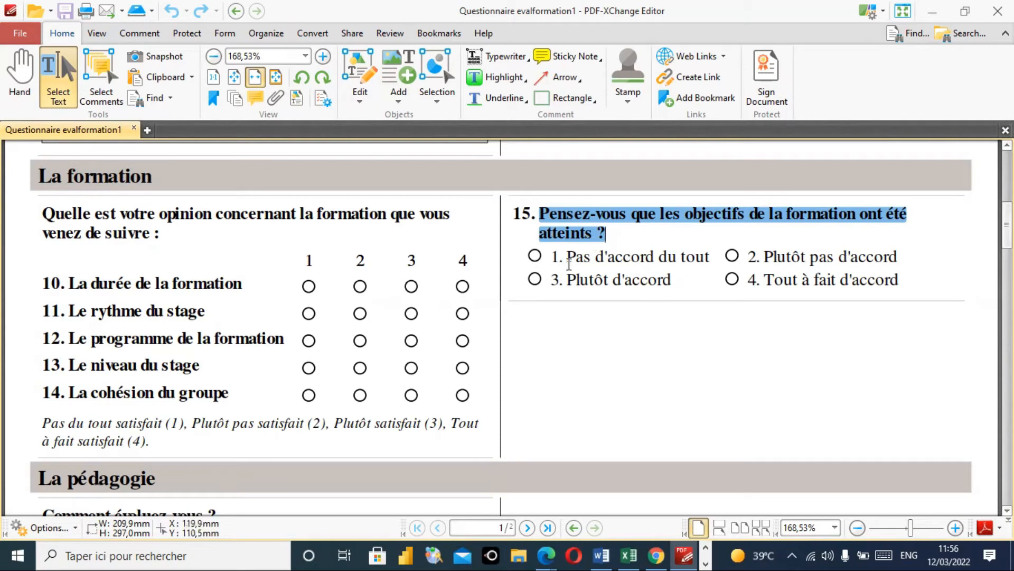
pyautogui.click(930, 12)
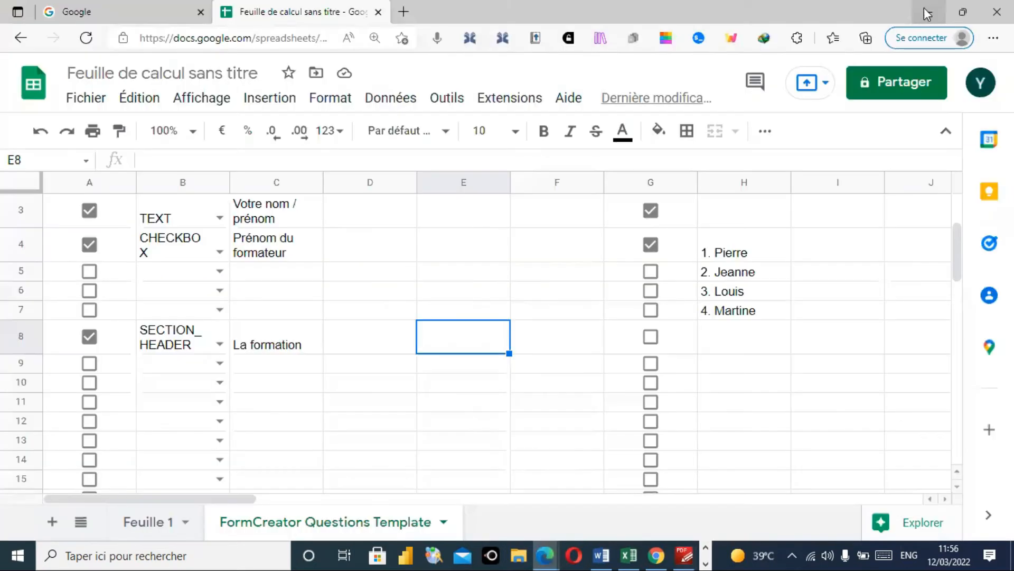
# - Paste question 15's wording into cell C9
pyautogui.doubleClick(270, 363)
pyautogui.hotkey('ctrl', 'v')
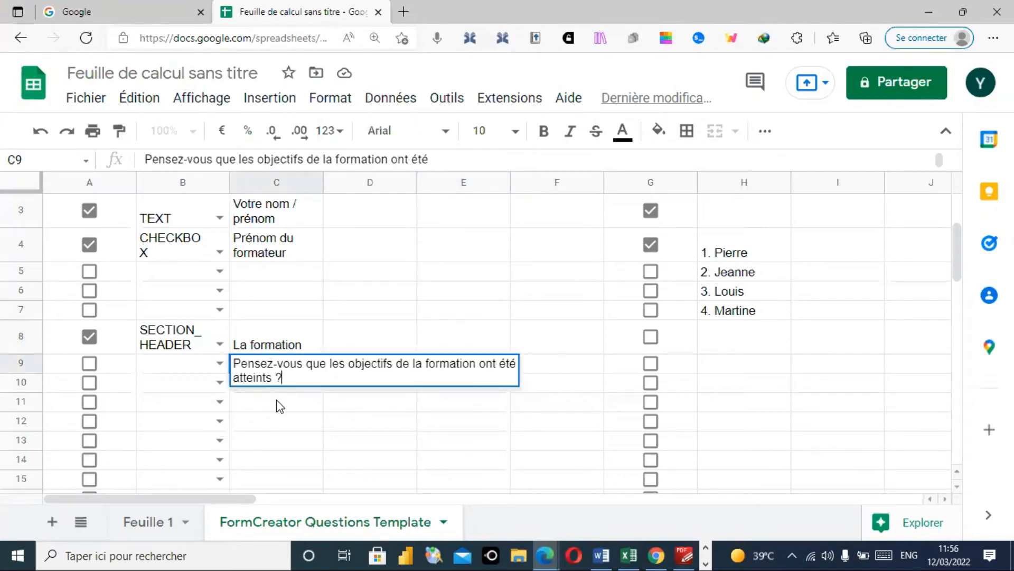
pyautogui.moveTo(280, 407); pyautogui.dragTo(248, 378)
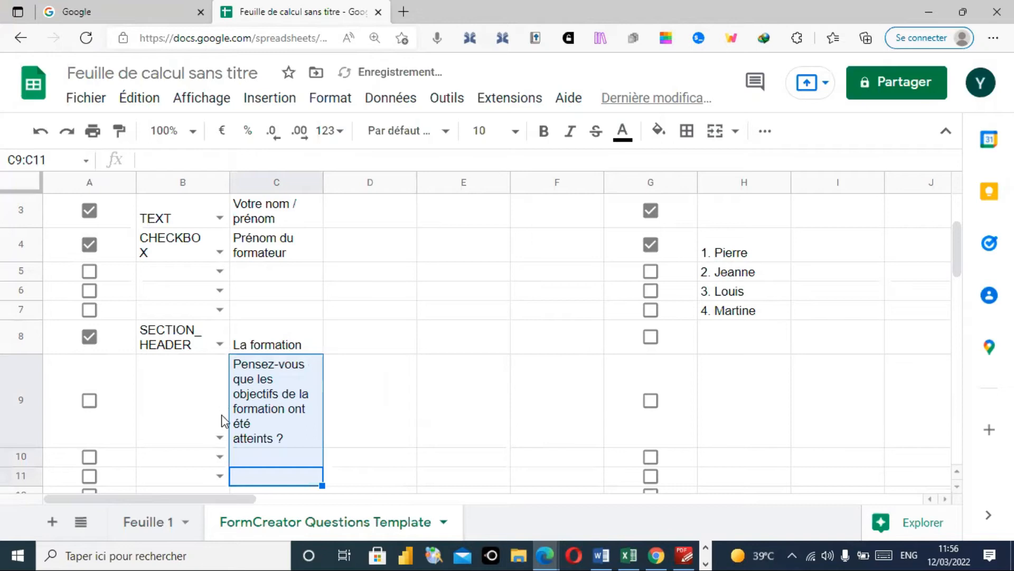
# - Make row 9 a MULTIPLE_CHOICE question with the A9 and G9 checkboxes ticked
pyautogui.click(220, 438)
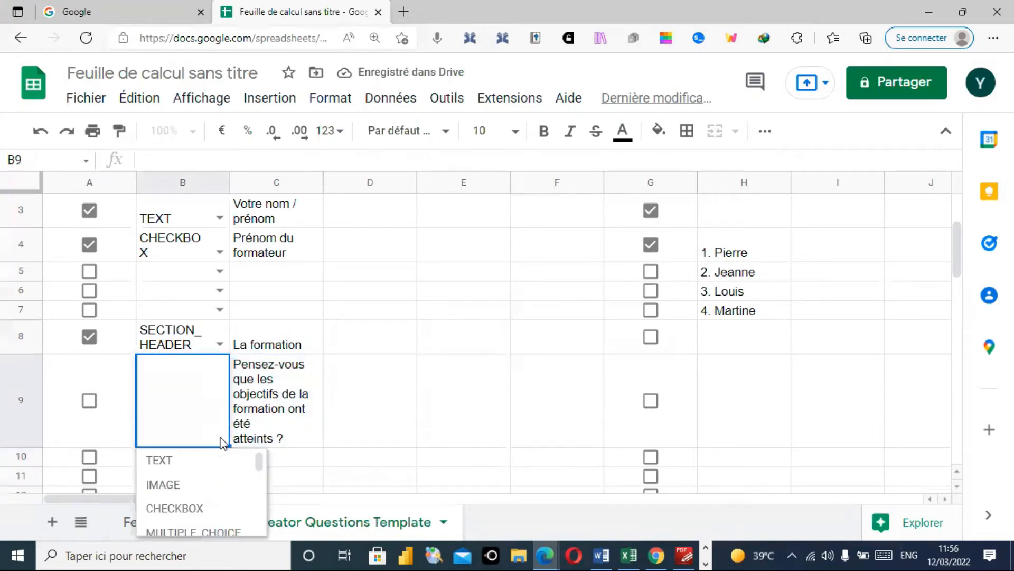
pyautogui.moveTo(260, 462); pyautogui.dragTo(260, 470)
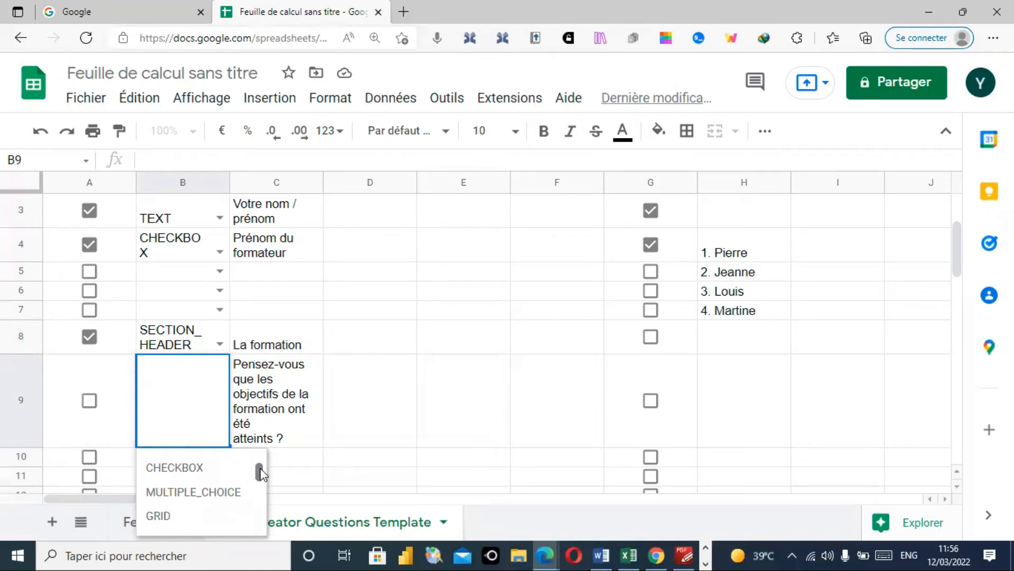
pyautogui.click(214, 493)
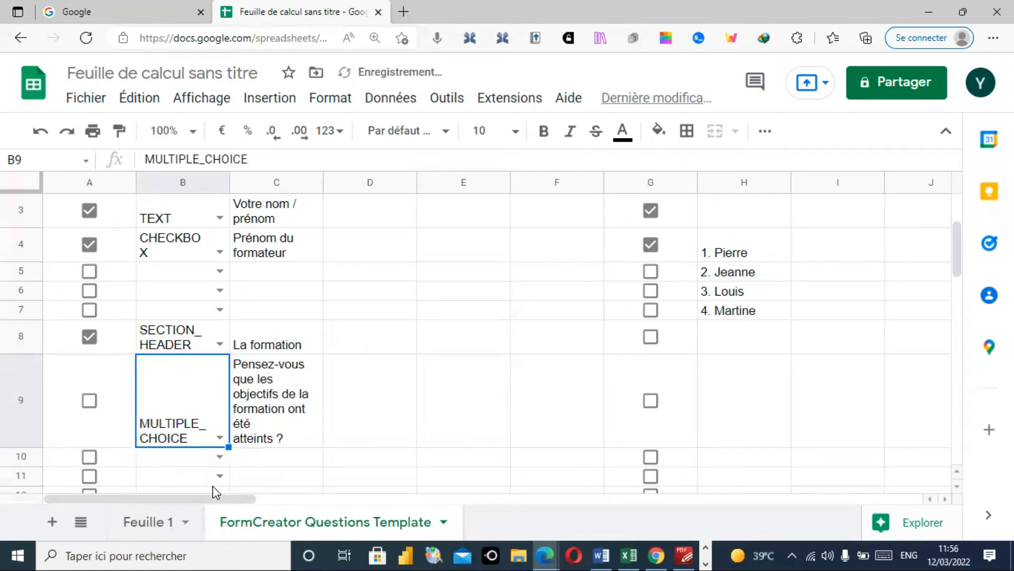
pyautogui.click(90, 401)
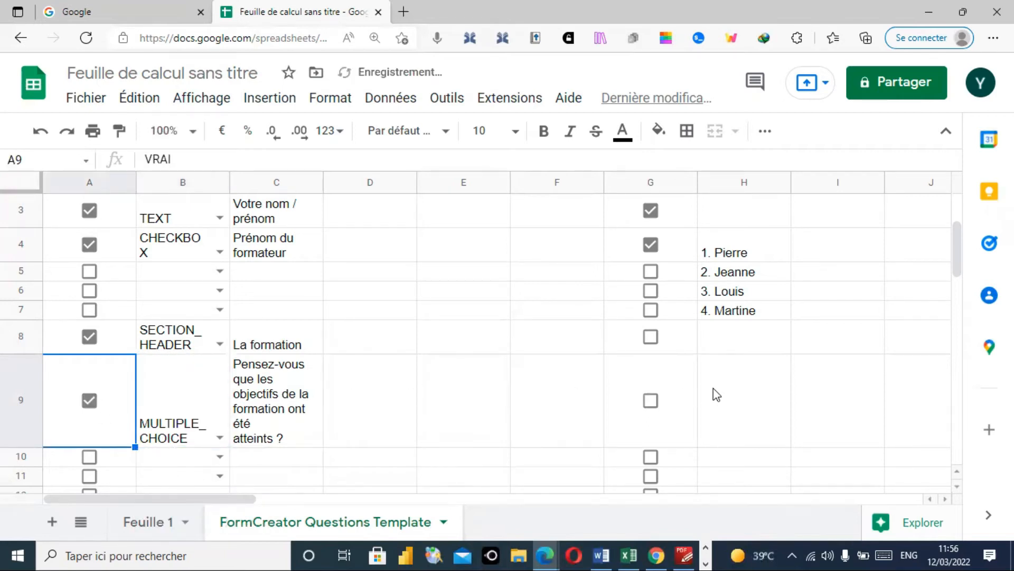
pyautogui.click(651, 402)
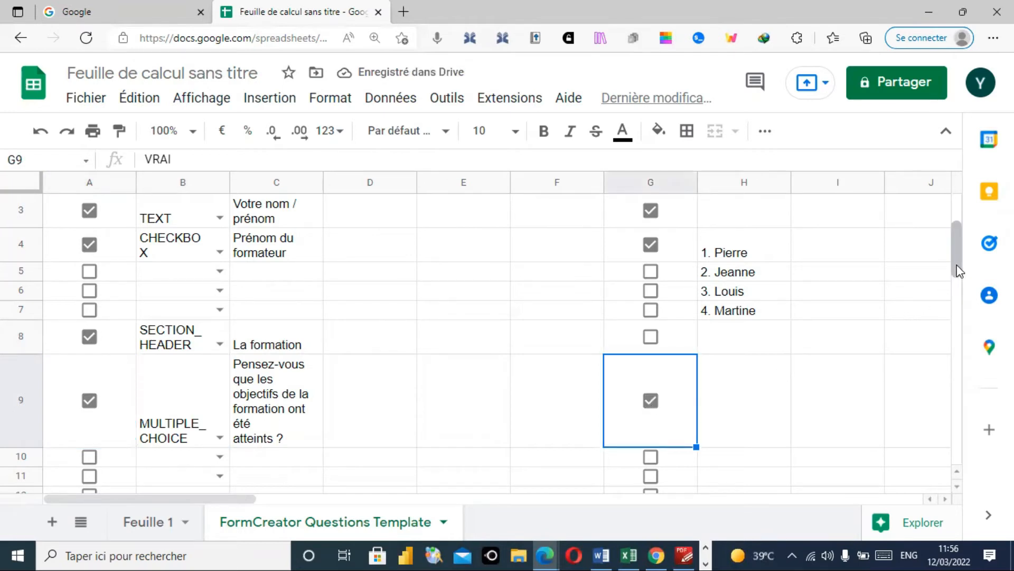
pyautogui.moveTo(959, 273); pyautogui.dragTo(955, 298)
pyautogui.click(684, 555)
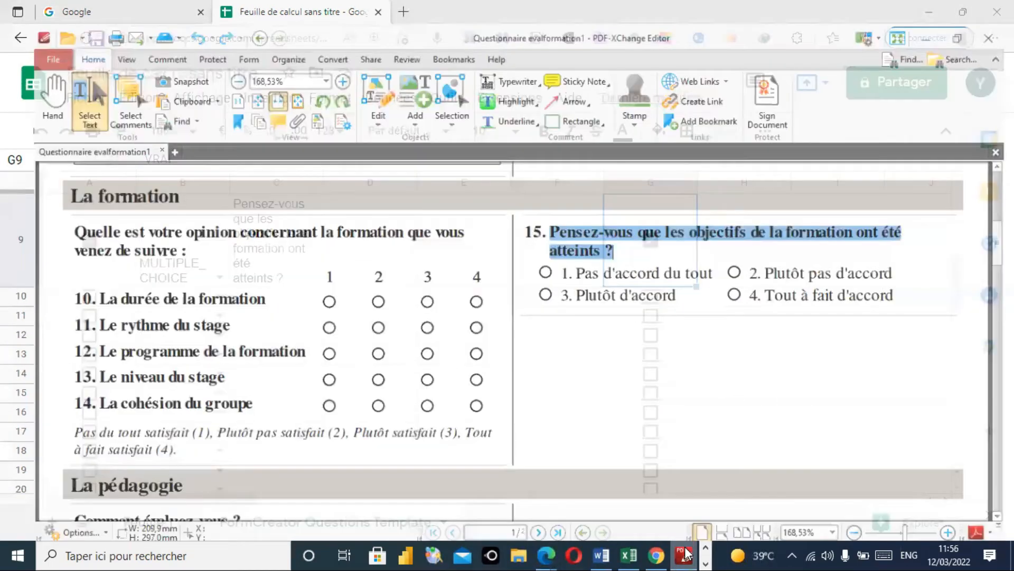
# - Copy question 15's first two agreement answers, starting with Pas d'accord du tout, into H9 and H10
pyautogui.moveTo(551, 257); pyautogui.dragTo(708, 258)
pyautogui.hotkey('ctrl', 'c')
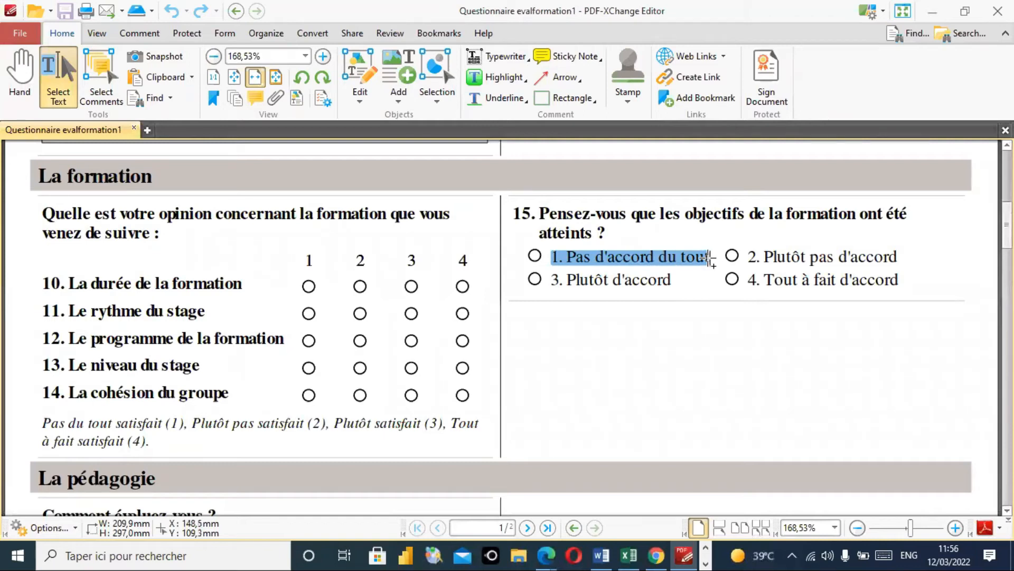
pyautogui.hotkey('alt', 'Tab')
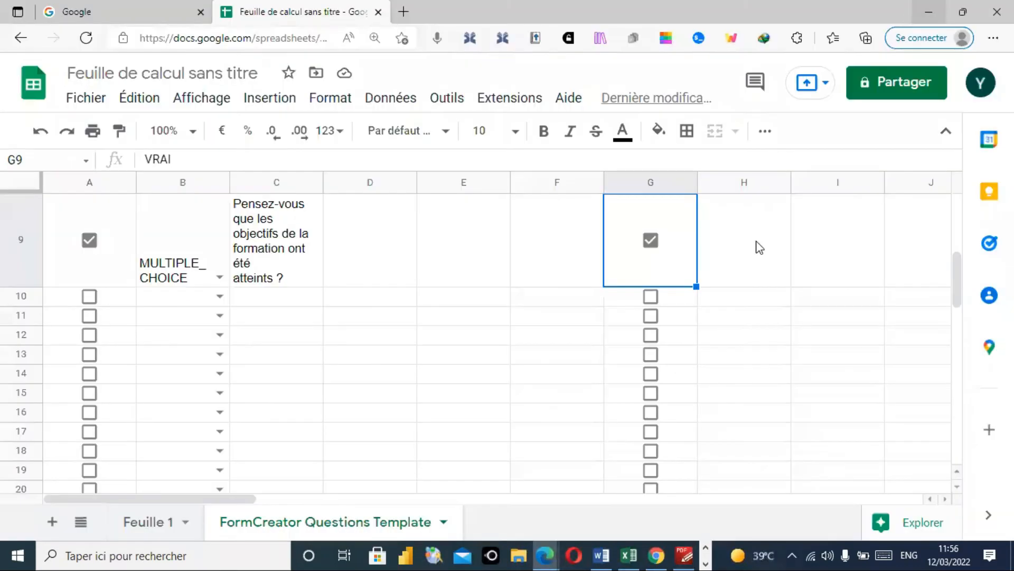
pyautogui.doubleClick(765, 252)
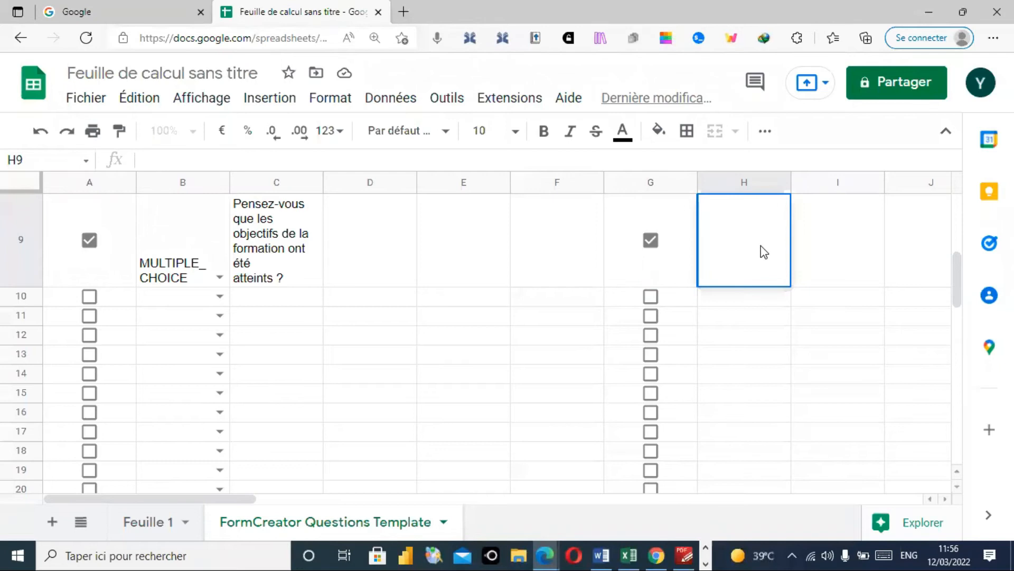
pyautogui.hotkey('ctrl', 'v')
pyautogui.click(685, 554)
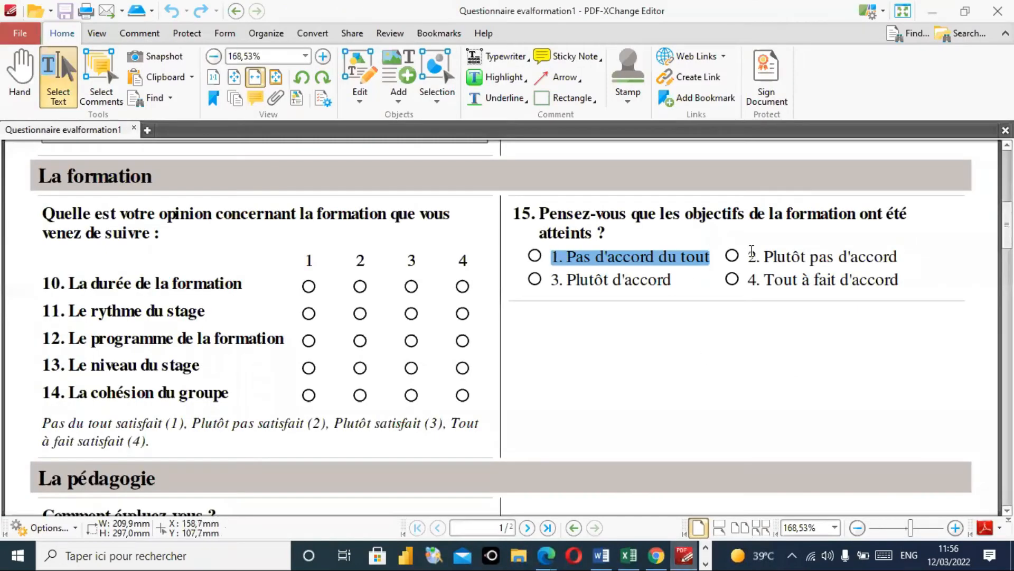
pyautogui.moveTo(747, 255); pyautogui.dragTo(898, 258)
pyautogui.hotkey('ctrl', 'c')
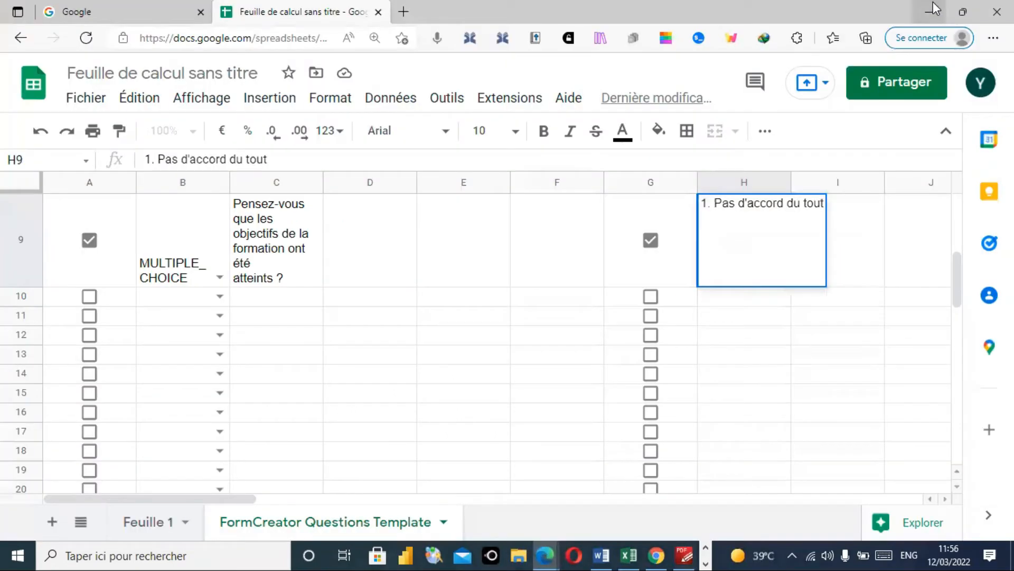
pyautogui.click(933, 10)
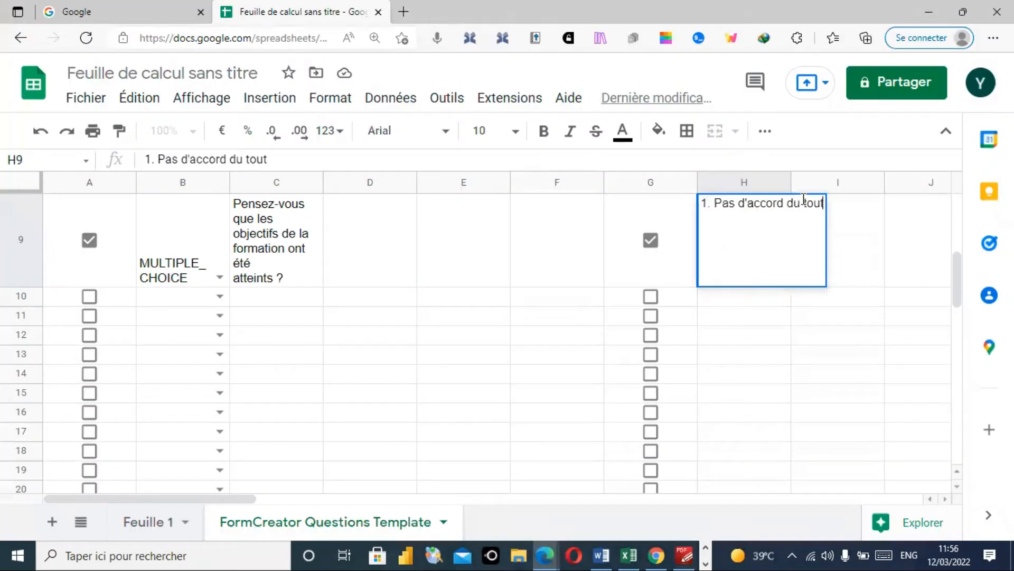
pyautogui.click(741, 296)
pyautogui.doubleClick(742, 297)
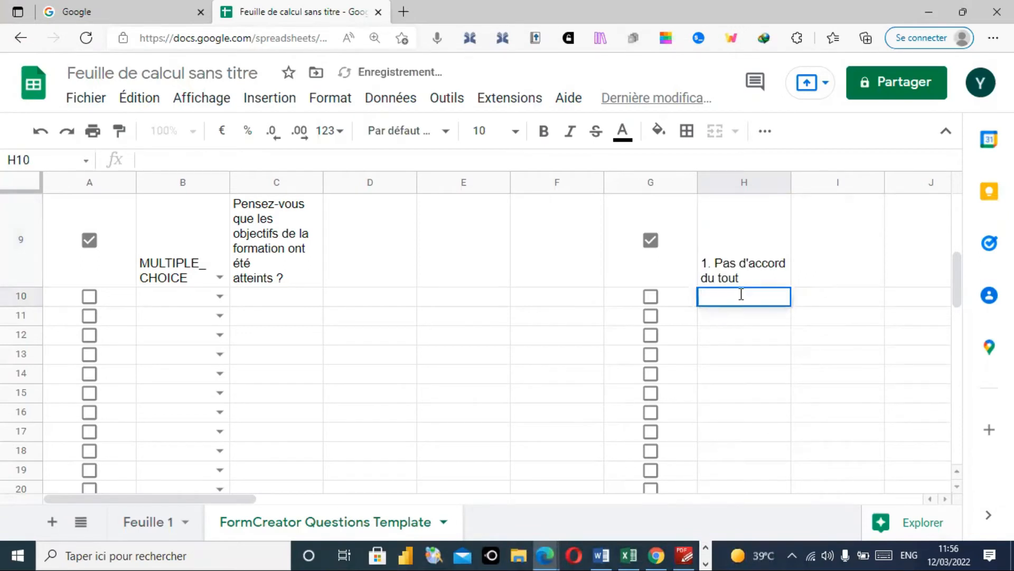
pyautogui.hotkey('ctrl', 'v')
pyautogui.click(742, 316)
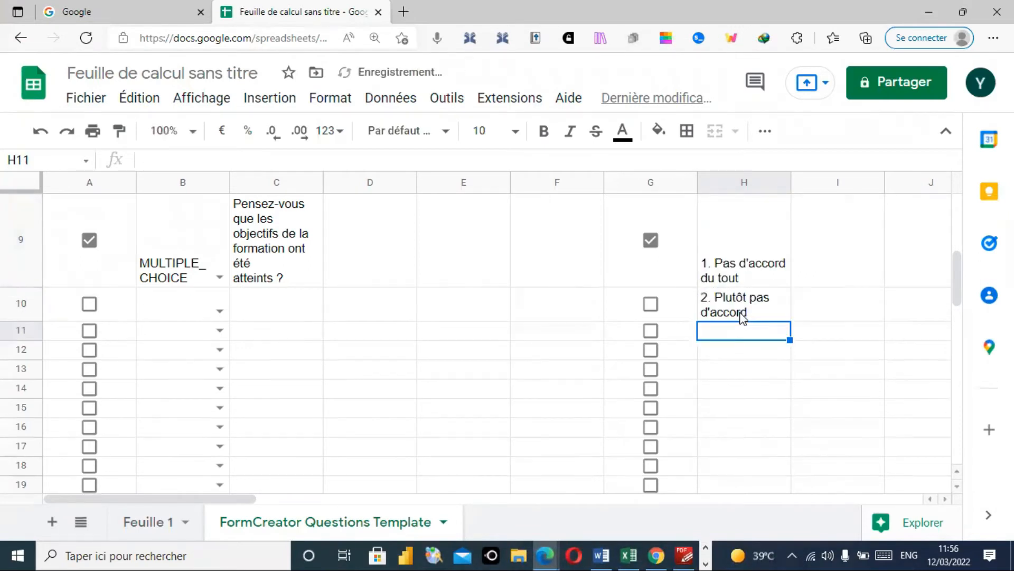
# - Copy the third and fourth answers into H11 and H12, ending with '4. Tout à fait d'accord'
pyautogui.click(684, 555)
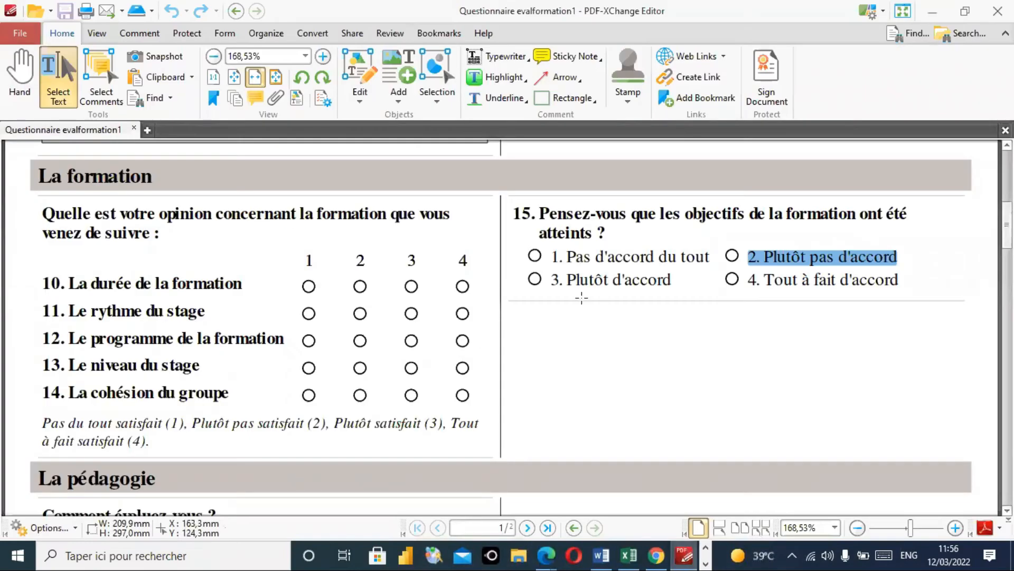
pyautogui.moveTo(551, 279); pyautogui.dragTo(677, 280)
pyautogui.hotkey('ctrl', 'c')
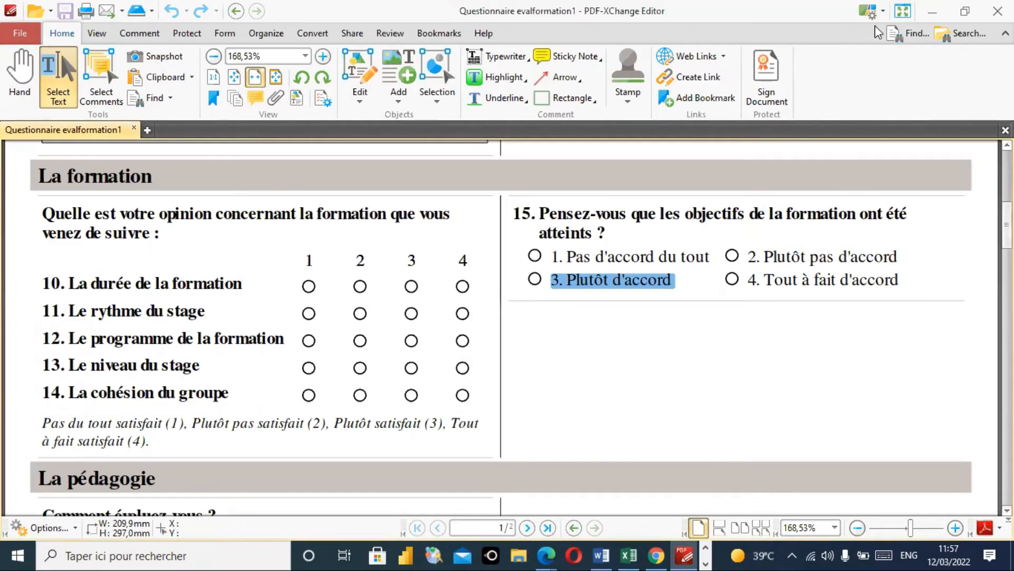
pyautogui.click(933, 11)
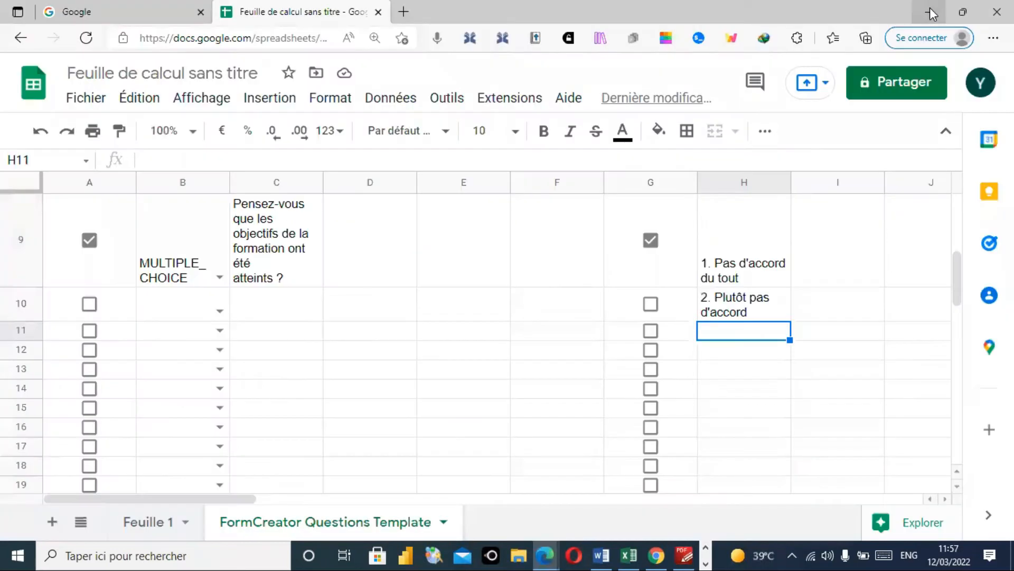
pyautogui.doubleClick(739, 335)
pyautogui.hotkey('ctrl', 'v')
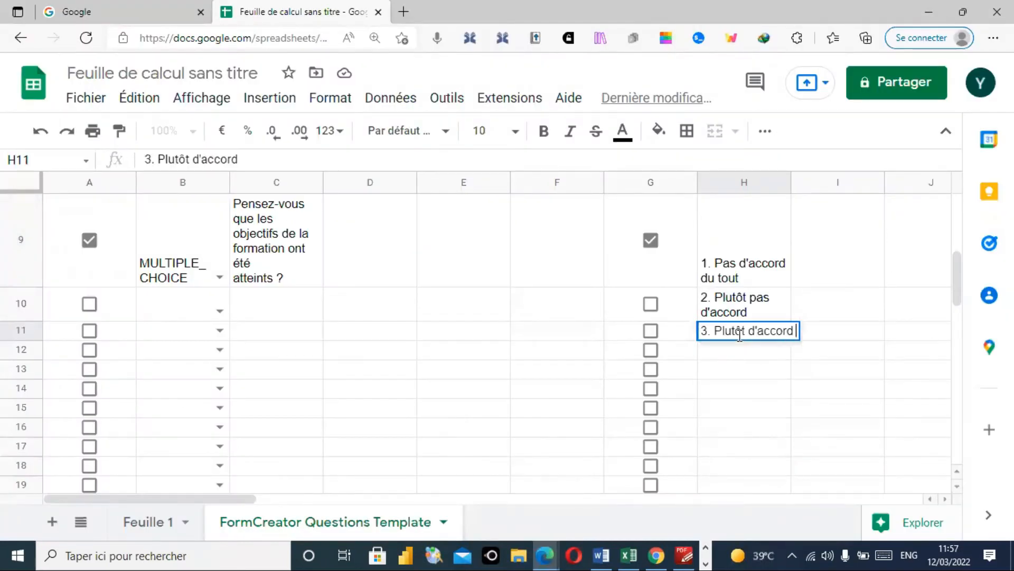
pyautogui.click(685, 555)
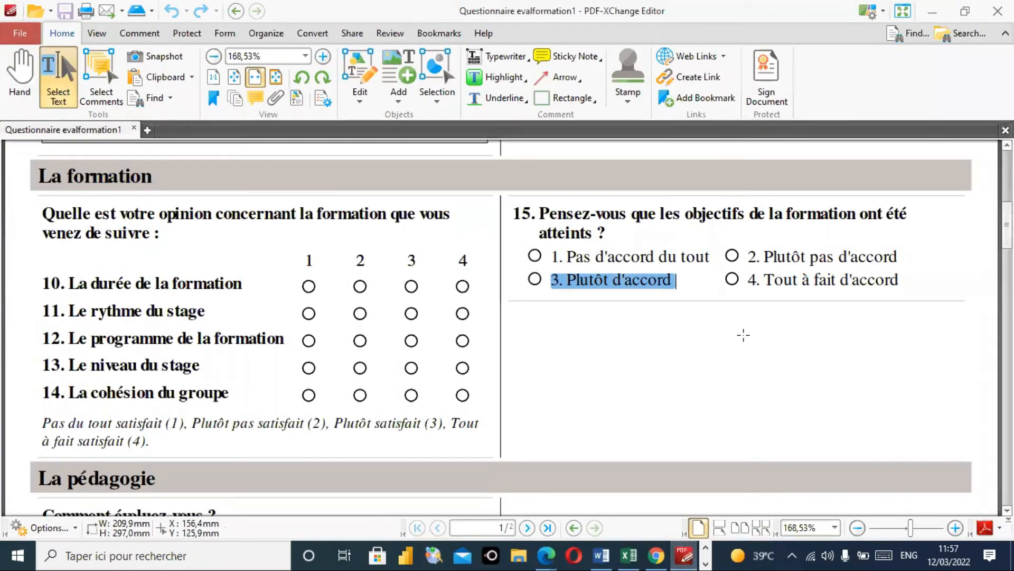
pyautogui.moveTo(749, 279); pyautogui.dragTo(900, 280)
pyautogui.hotkey('ctrl', 'c')
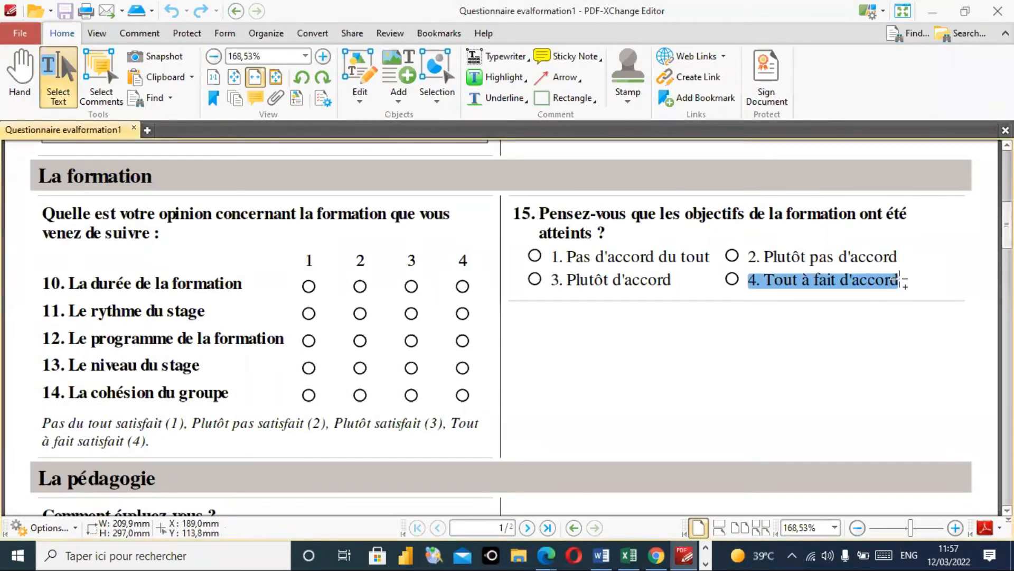
pyautogui.click(932, 10)
pyautogui.doubleClick(737, 351)
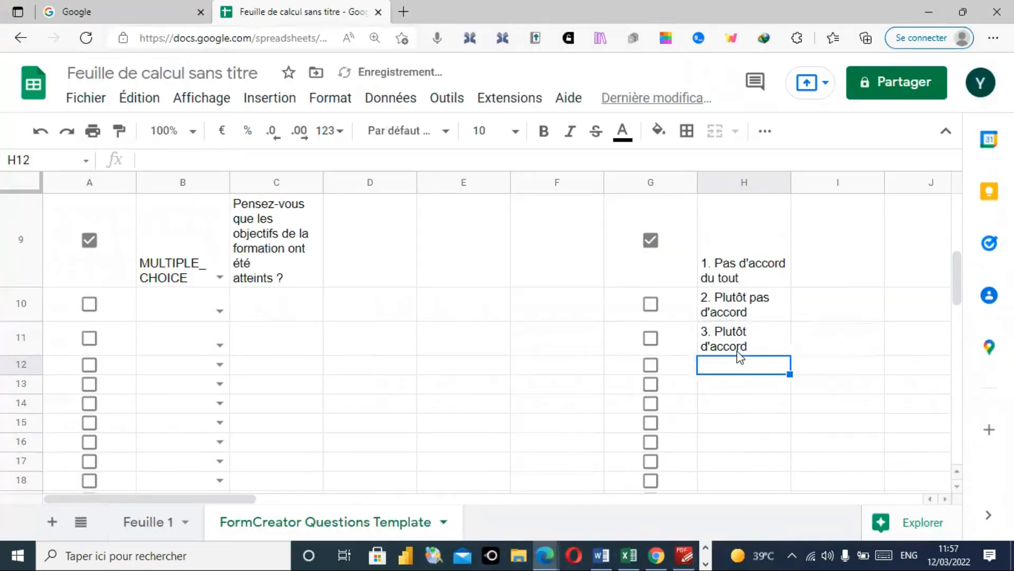
pyautogui.doubleClick(738, 363)
pyautogui.hotkey('ctrl', 'v')
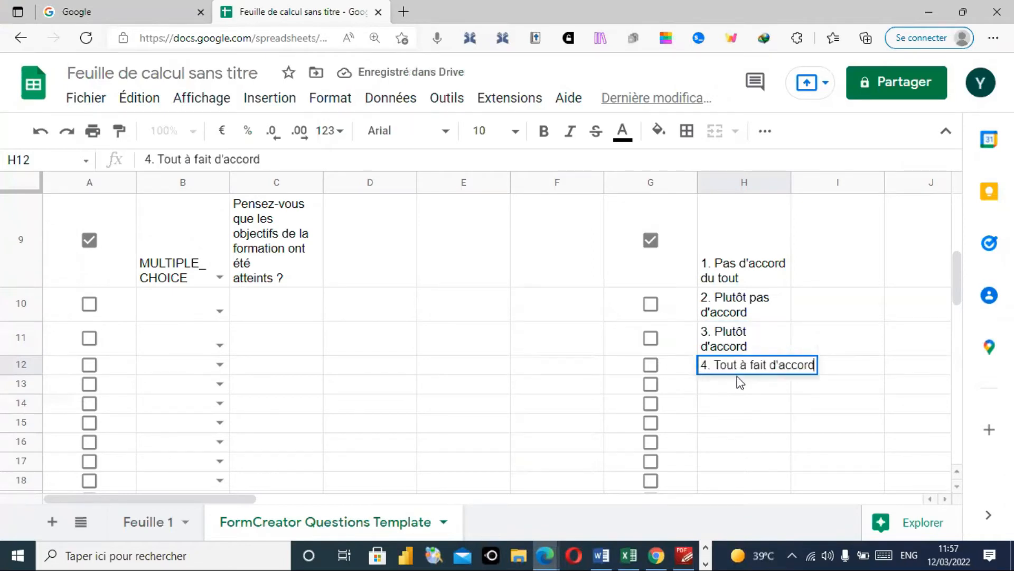
pyautogui.click(737, 382)
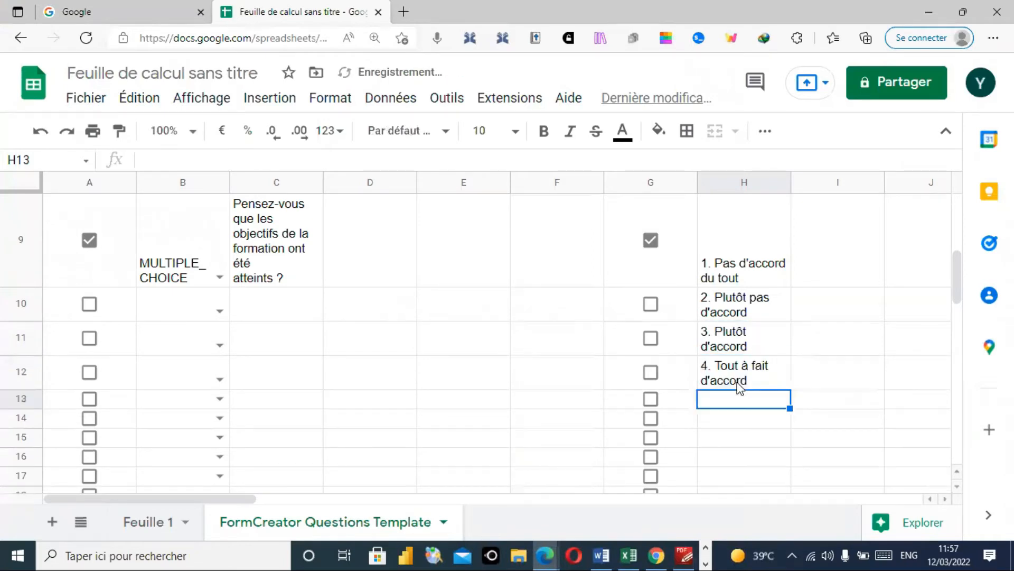
pyautogui.moveTo(957, 285); pyautogui.dragTo(956, 297)
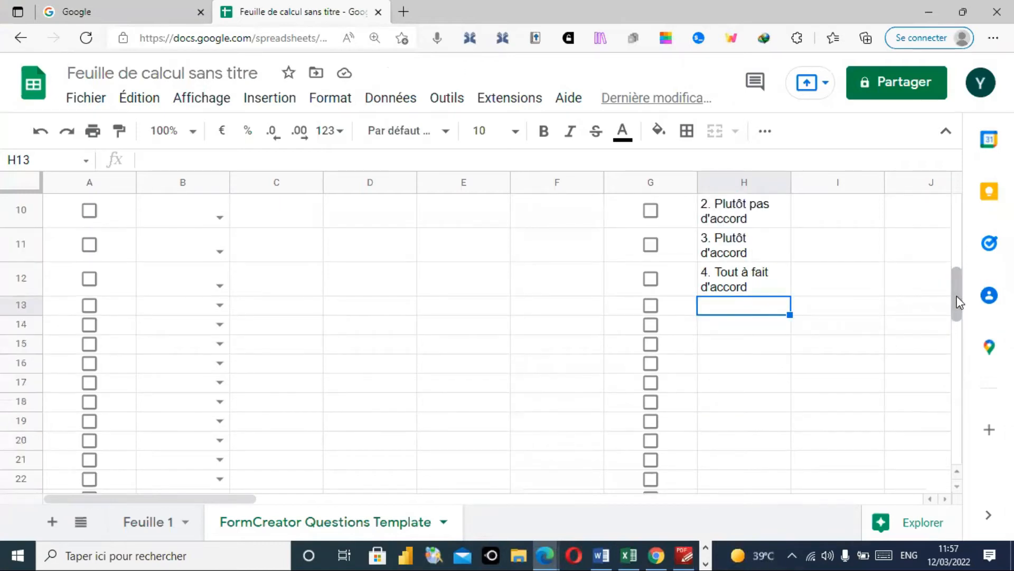
# - Bring the PDF questionnaire back in front of the spreadsheet
pyautogui.click(683, 553)
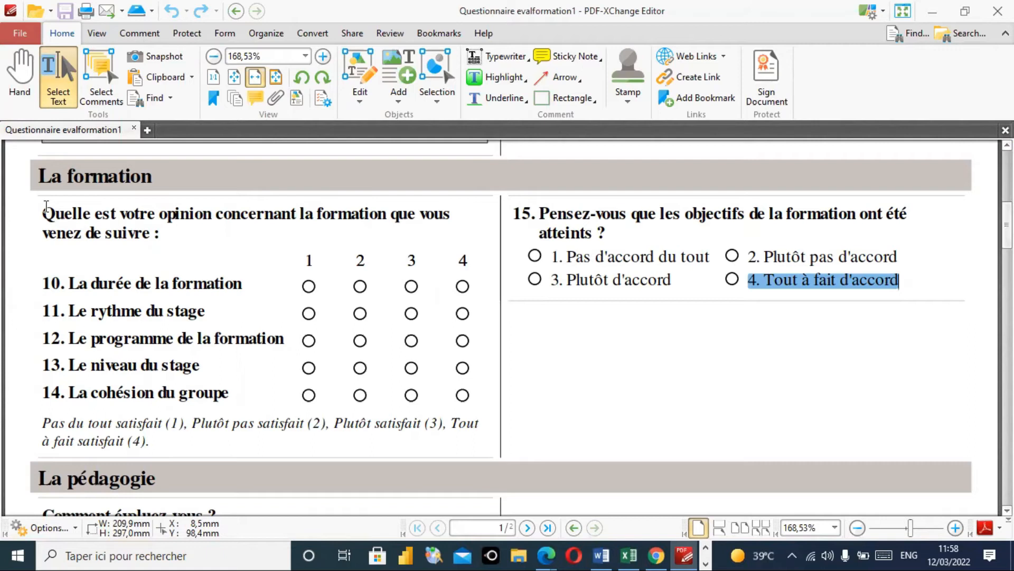
# - Copy the opinion question 'Quelle est votre opinion…' from the PDF into cell C13
pyautogui.moveTo(47, 206); pyautogui.dragTo(166, 231)
pyautogui.hotkey('ctrl', 'c')
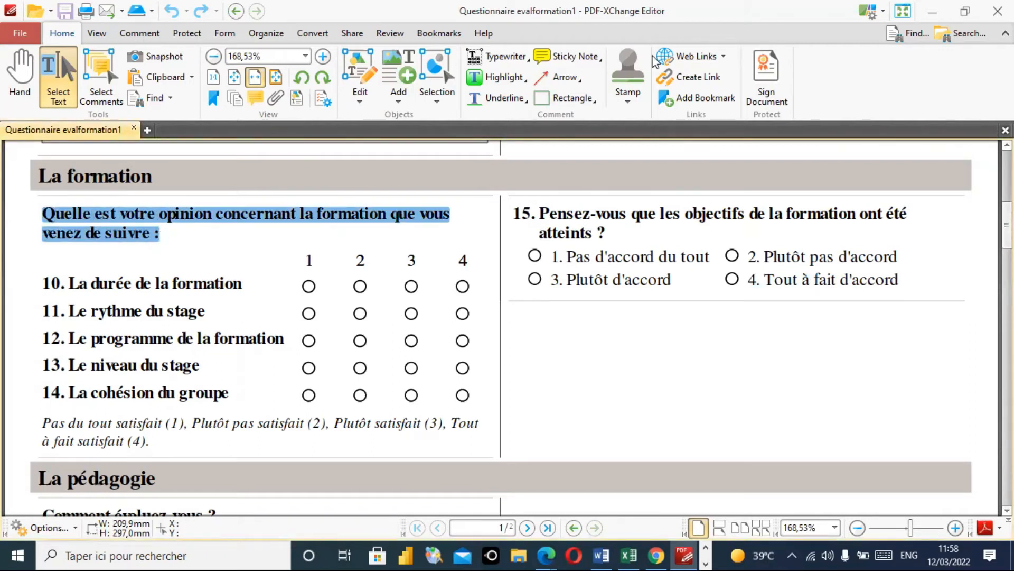
pyautogui.click(931, 11)
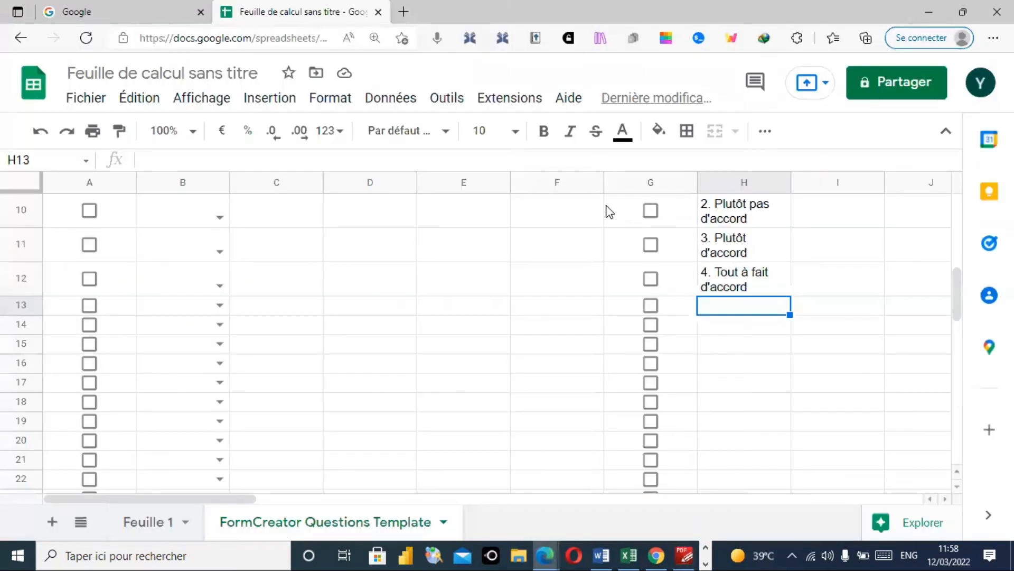
pyautogui.click(299, 306)
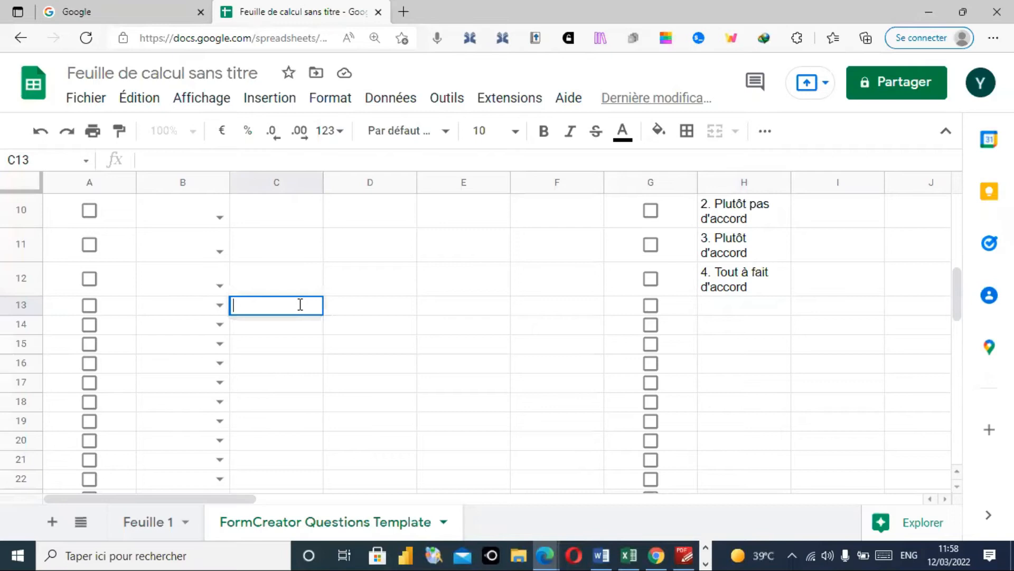
pyautogui.hotkey('ctrl', 'v')
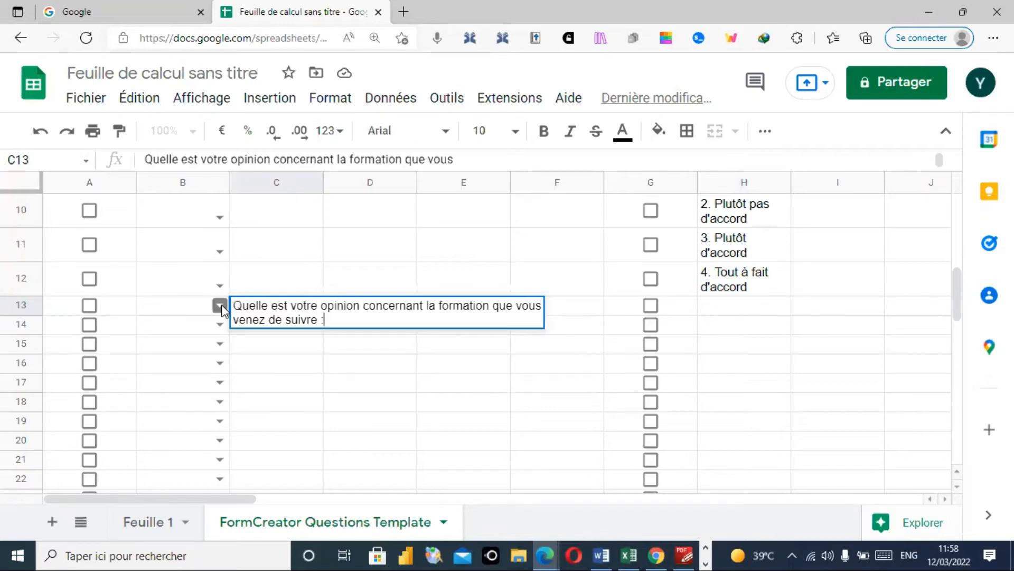
pyautogui.click(221, 305)
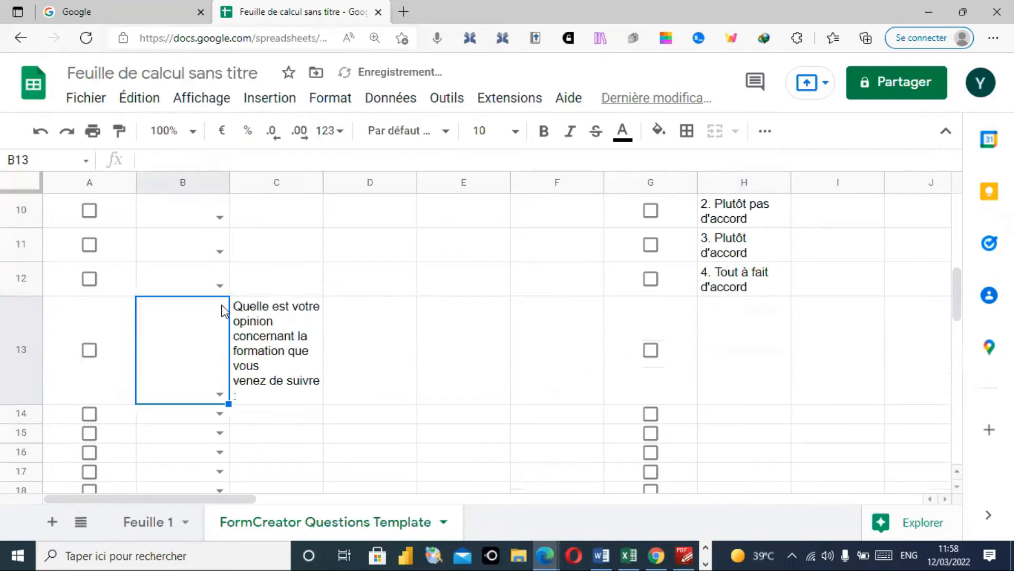
# - Set B13's question type to GRID and tick the A13 and G13 checkboxes
pyautogui.click(220, 394)
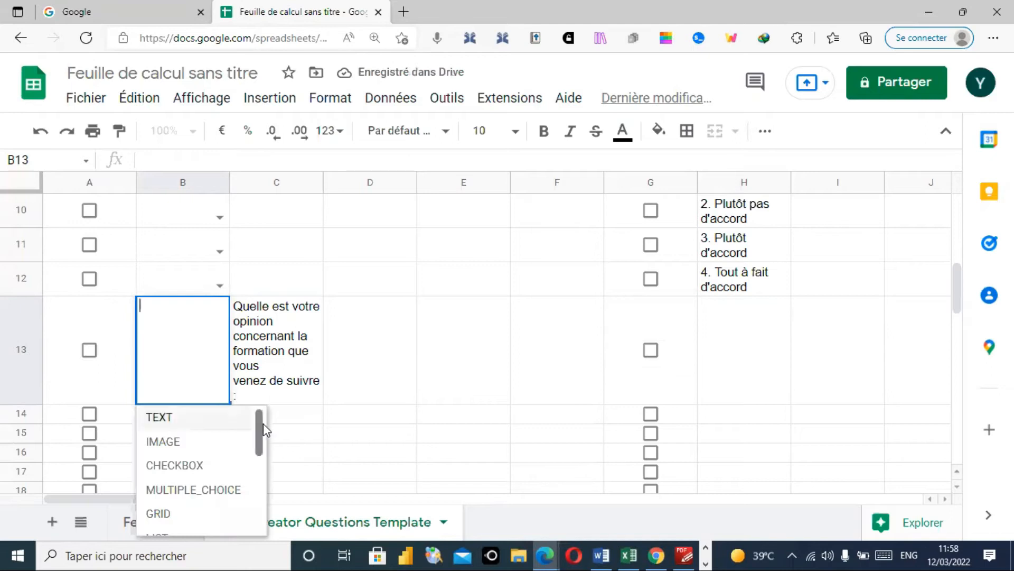
pyautogui.moveTo(259, 430); pyautogui.dragTo(259, 458)
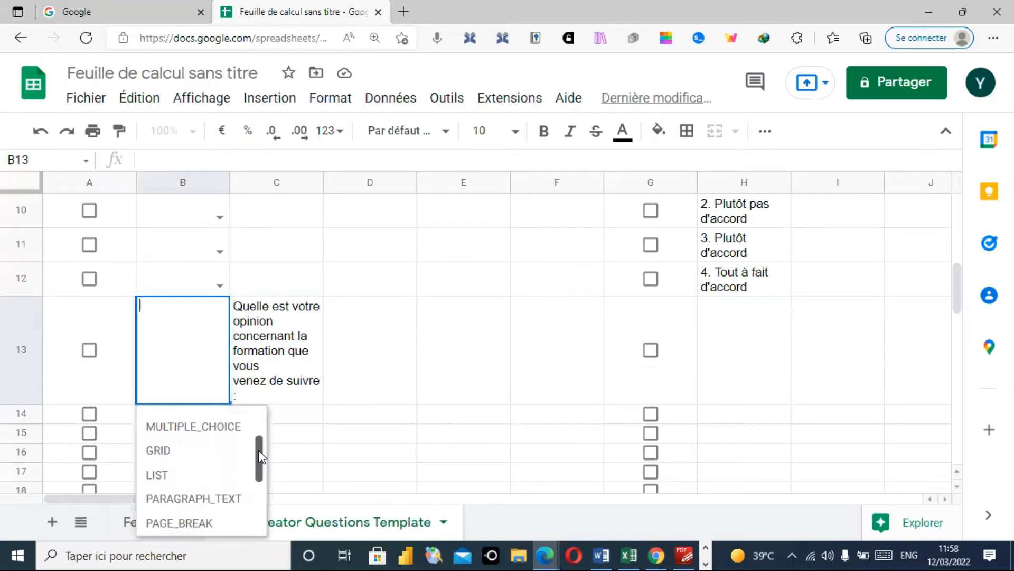
pyautogui.click(185, 452)
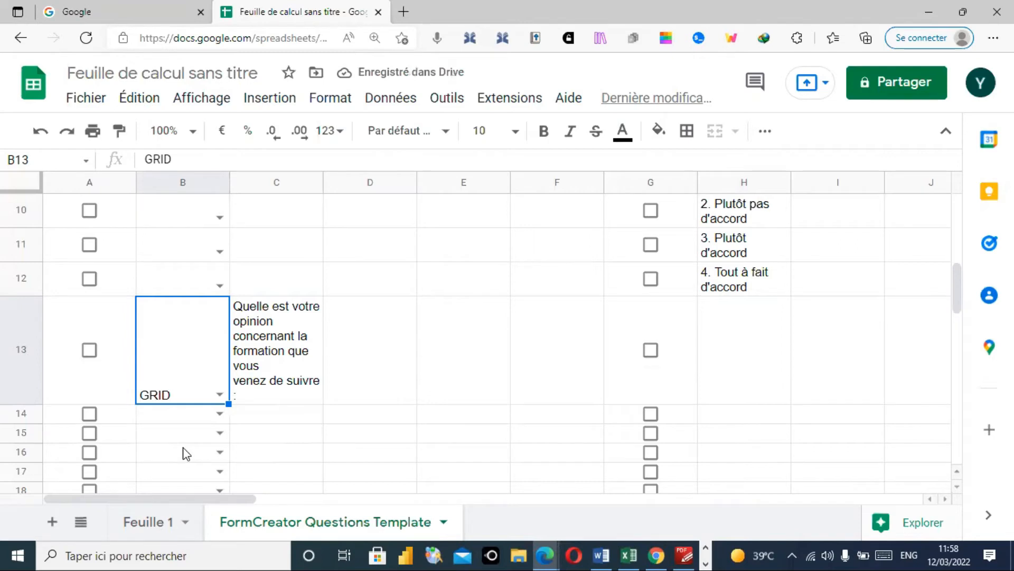
pyautogui.click(89, 350)
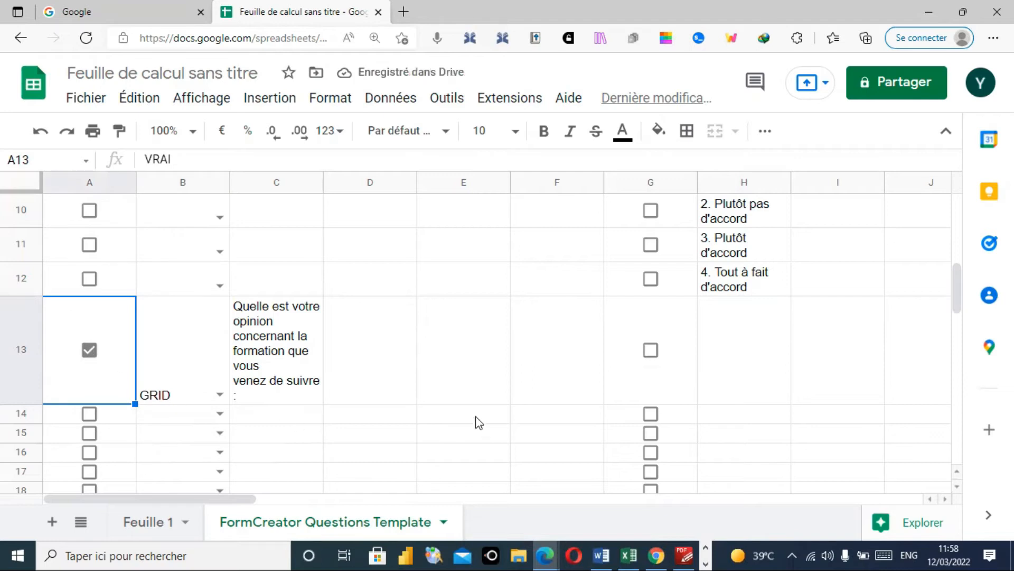
pyautogui.click(651, 351)
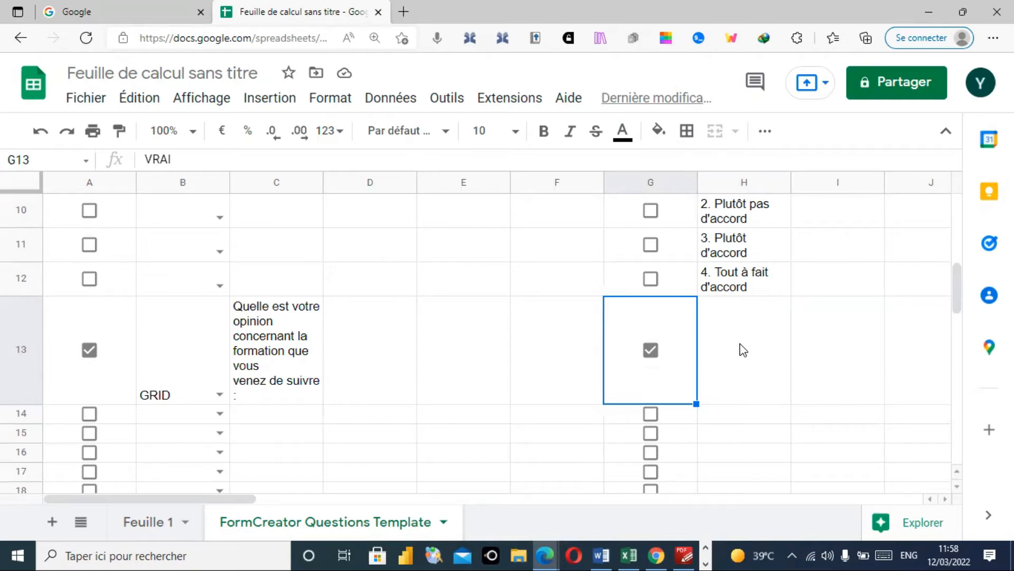
pyautogui.click(684, 554)
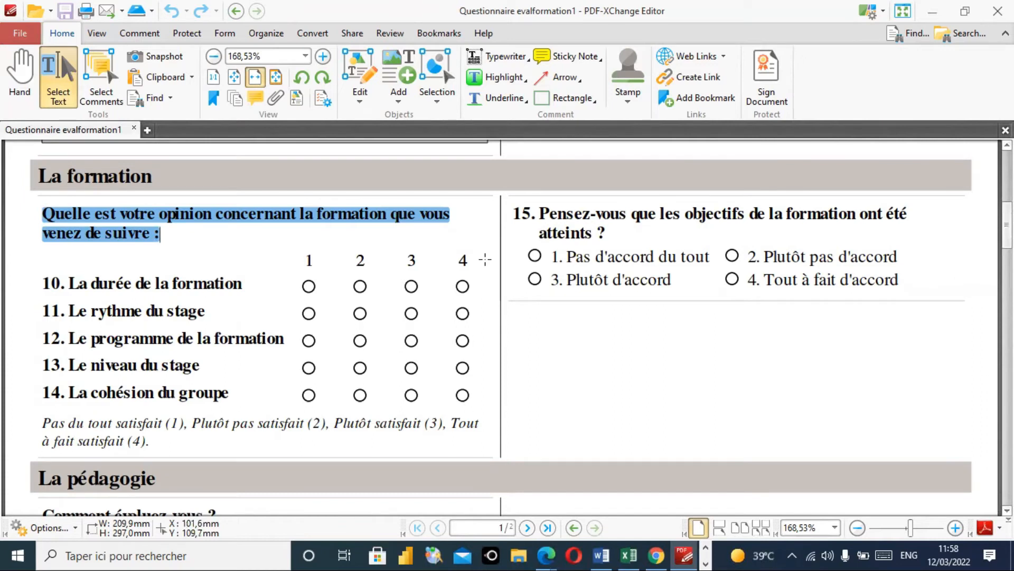
pyautogui.click(931, 12)
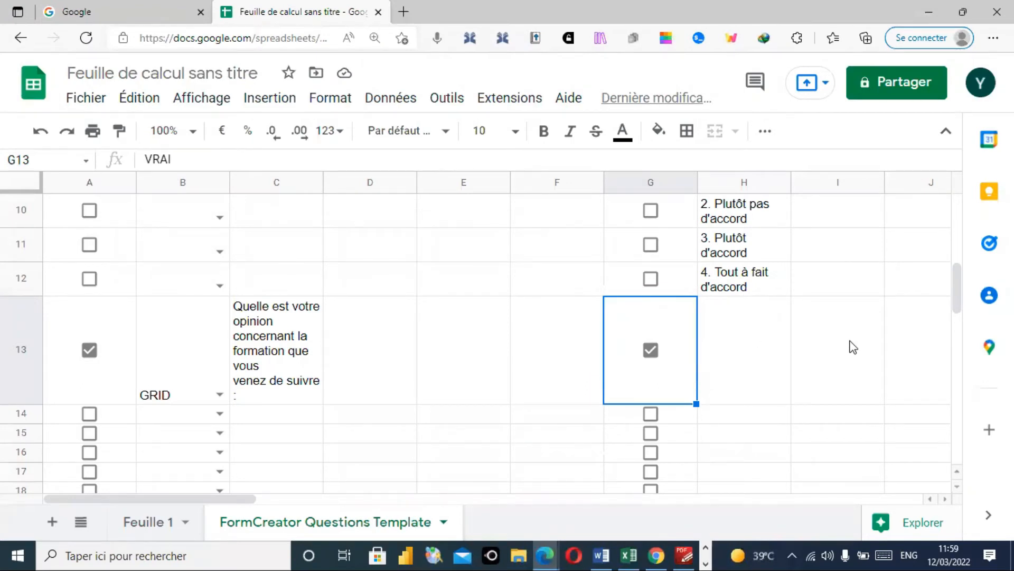
pyautogui.click(944, 498)
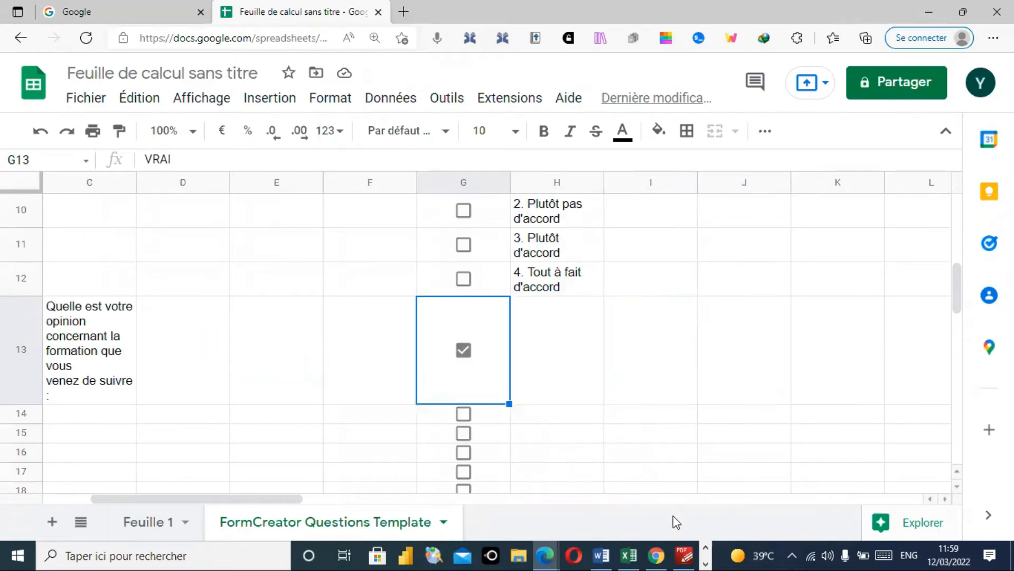
pyautogui.click(685, 555)
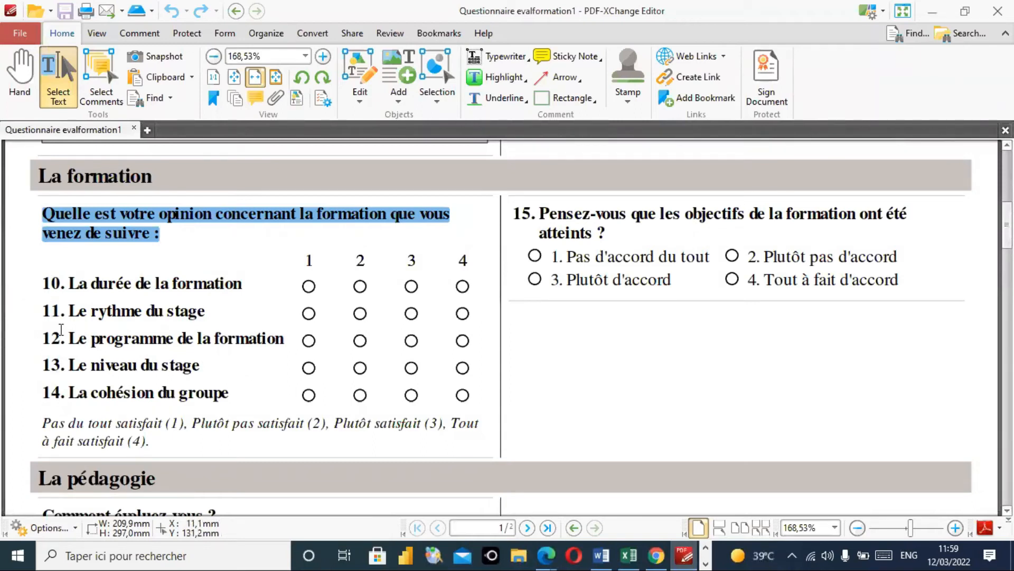
# - Copy 'La durée de la formation' and 'Le rythme du stage' from the PDF into H13 and I13
pyautogui.moveTo(69, 283); pyautogui.dragTo(240, 284)
pyautogui.hotkey('ctrl', 'c')
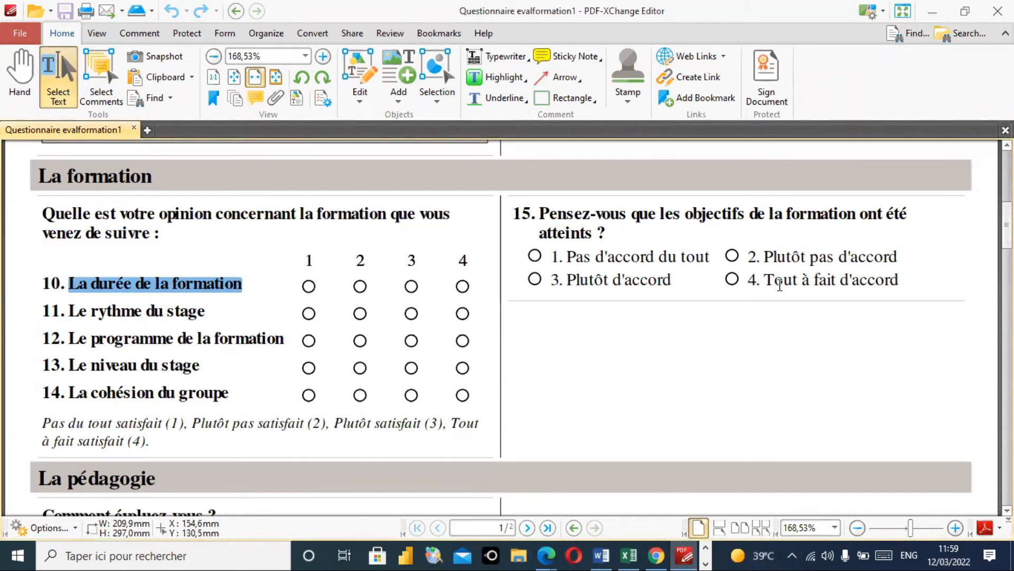
pyautogui.click(932, 10)
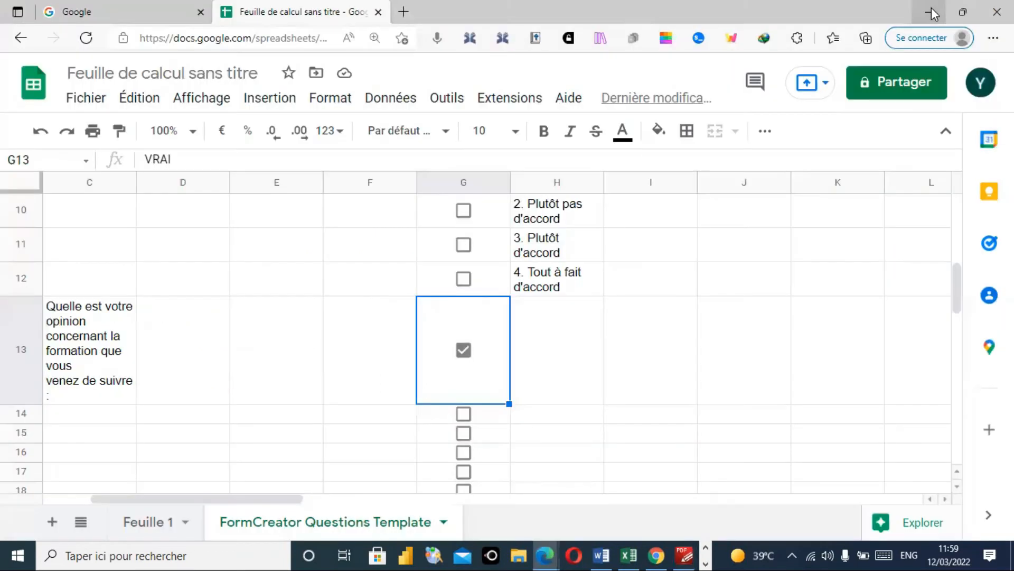
pyautogui.click(563, 343)
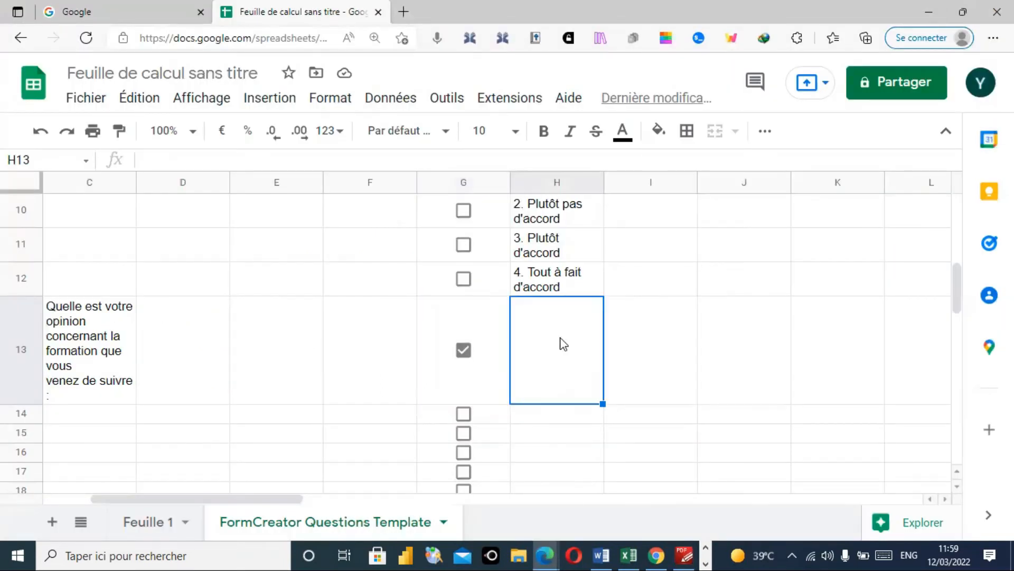
pyautogui.doubleClick(563, 345)
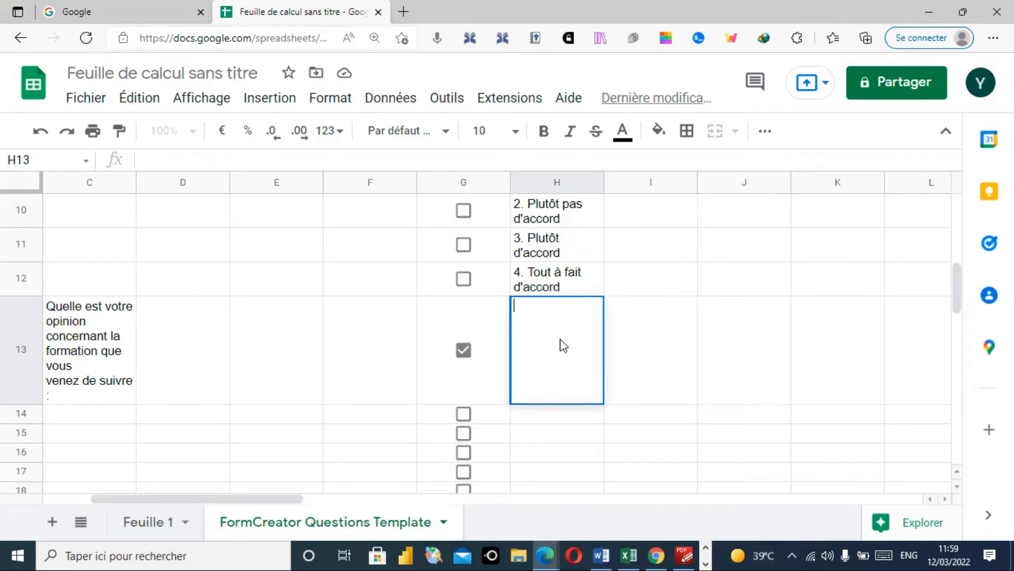
pyautogui.hotkey('ctrl', 'v')
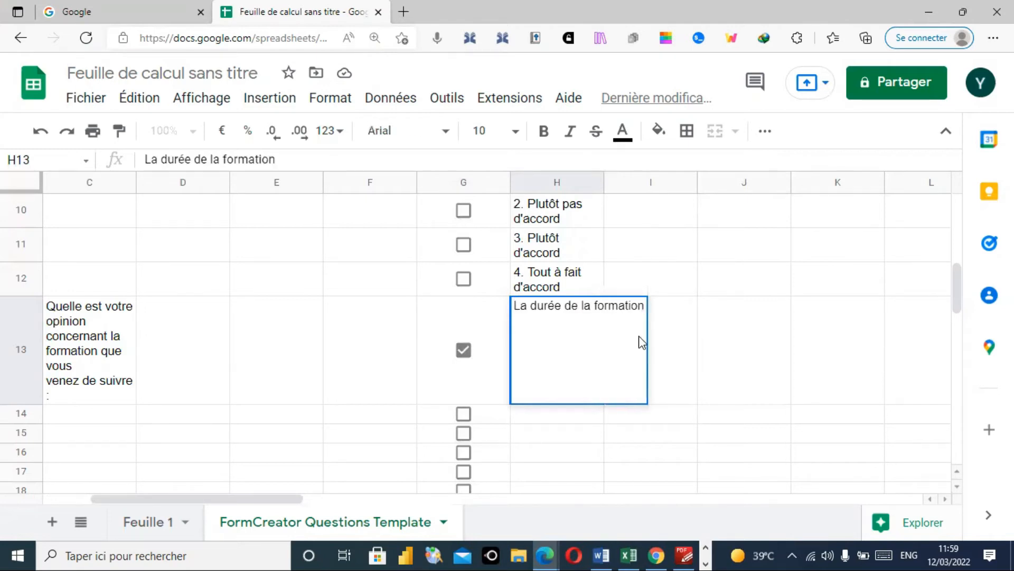
pyautogui.click(670, 343)
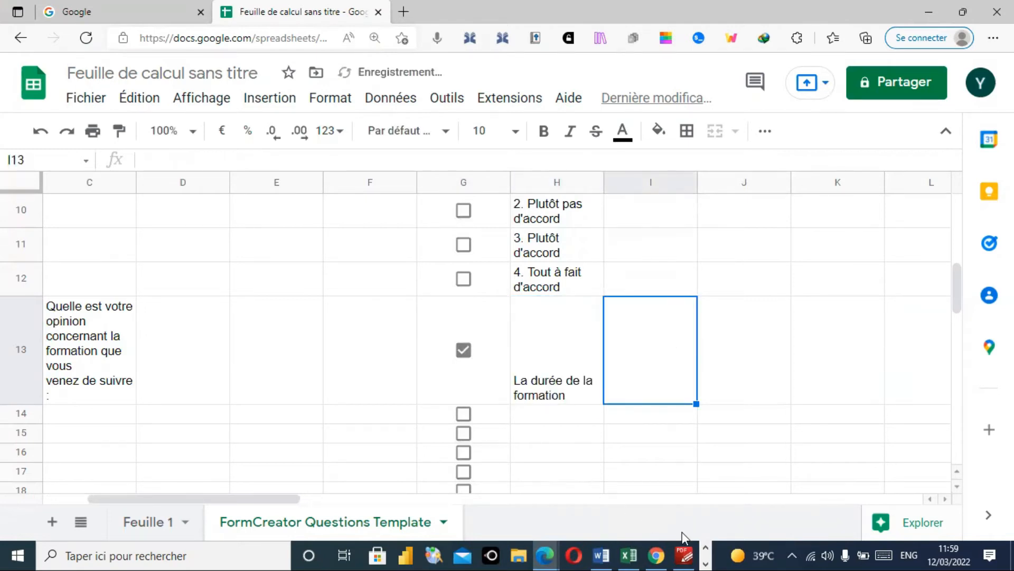
pyautogui.click(686, 554)
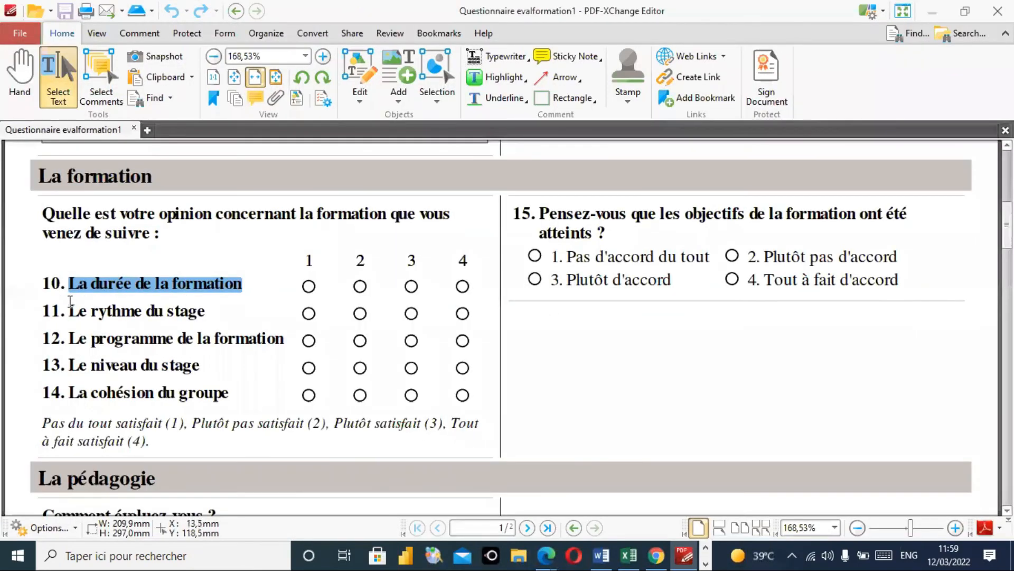
pyautogui.moveTo(70, 311); pyautogui.dragTo(204, 313)
pyautogui.hotkey('ctrl', 'c')
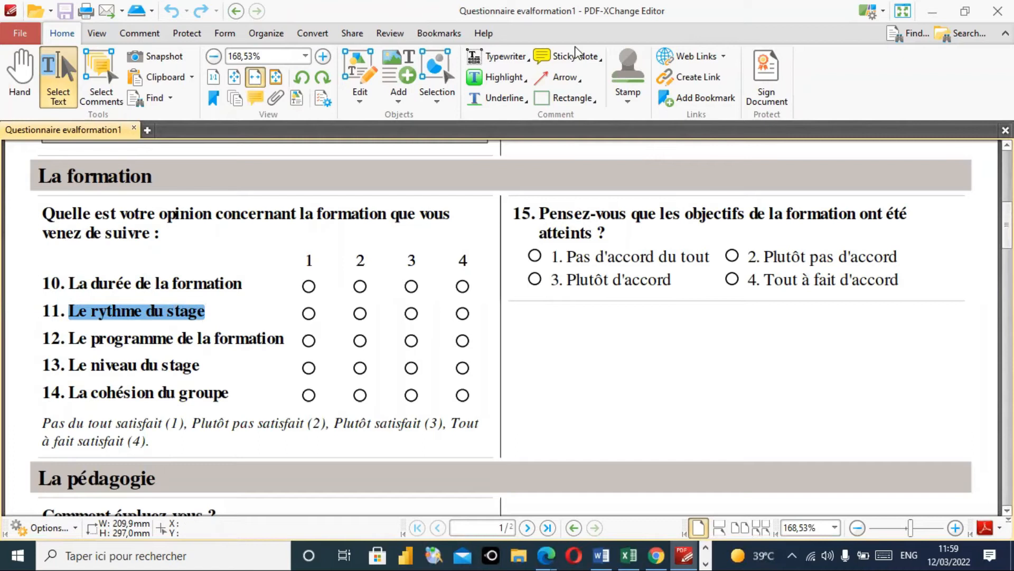
pyautogui.click(933, 11)
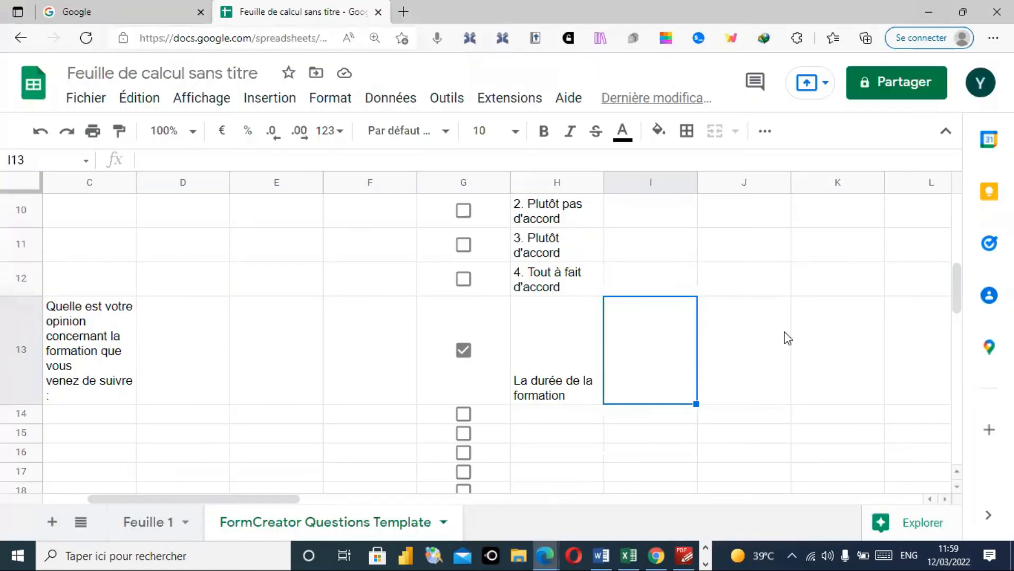
pyautogui.doubleClick(654, 355)
pyautogui.hotkey('ctrl', 'v')
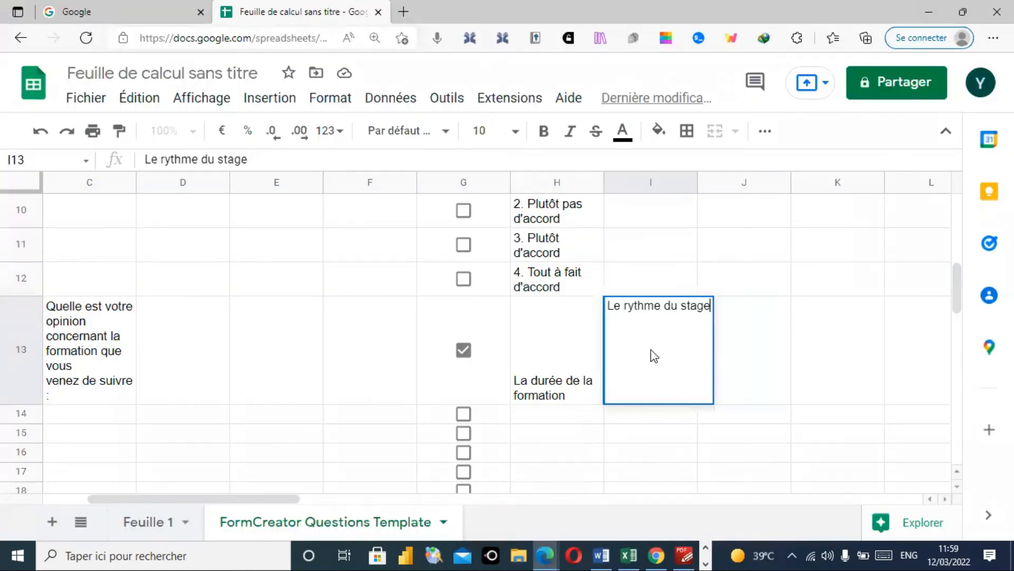
pyautogui.press('Tab')
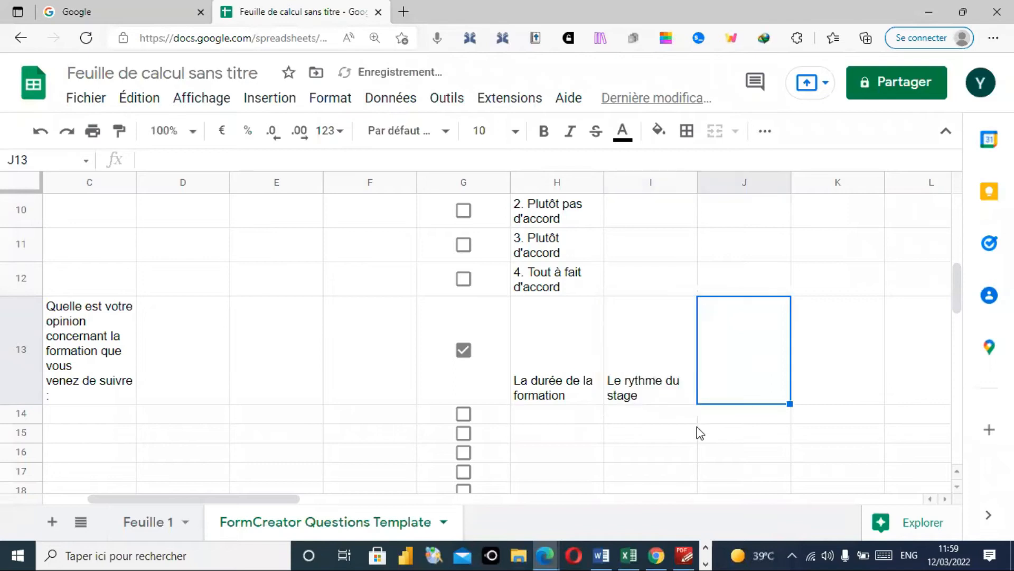
# - Add 'Le programme de la formation' as the third grid row in J13
pyautogui.click(685, 552)
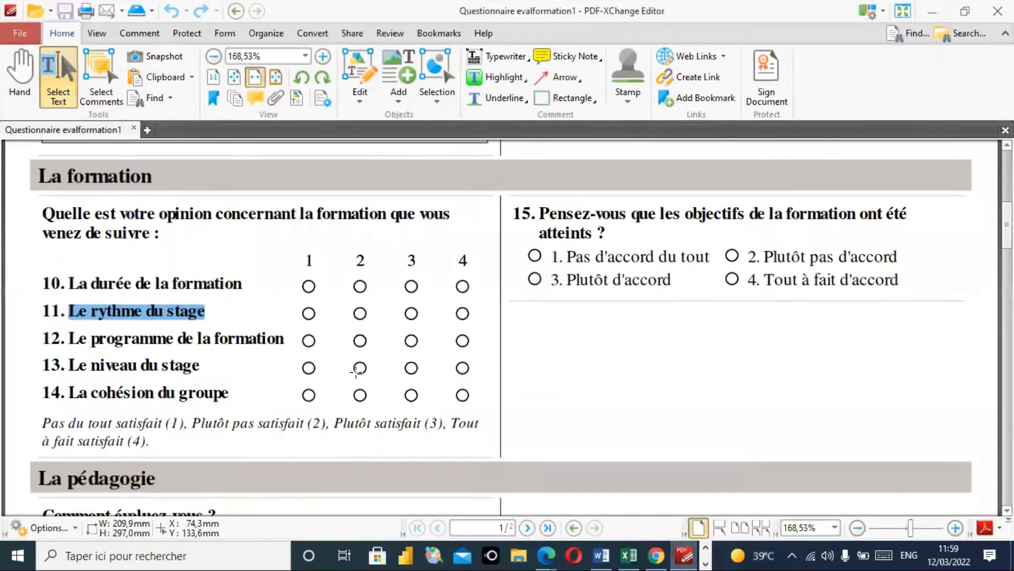
pyautogui.moveTo(69, 338); pyautogui.dragTo(282, 338)
pyautogui.hotkey('ctrl', 'c')
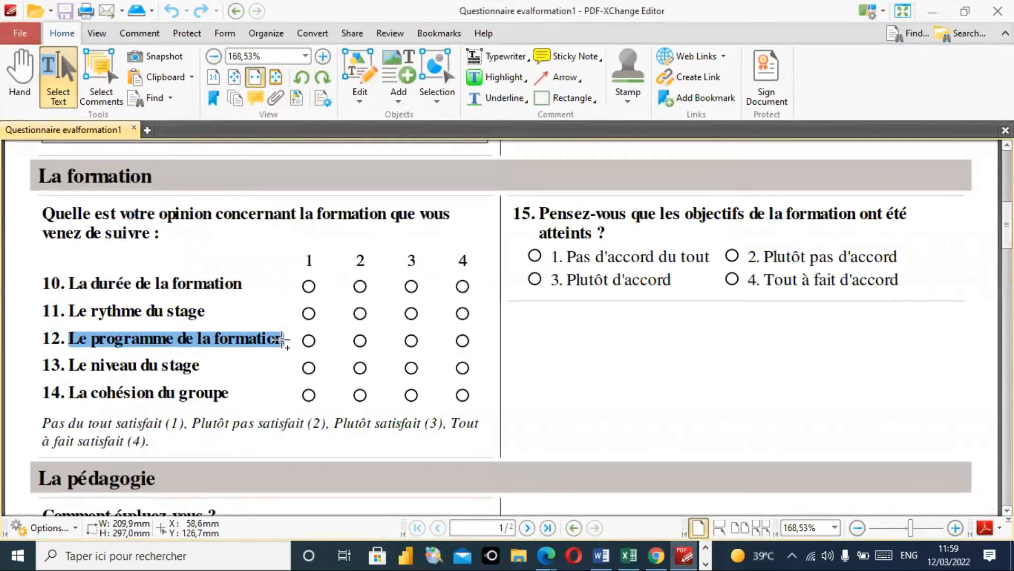
pyautogui.click(932, 11)
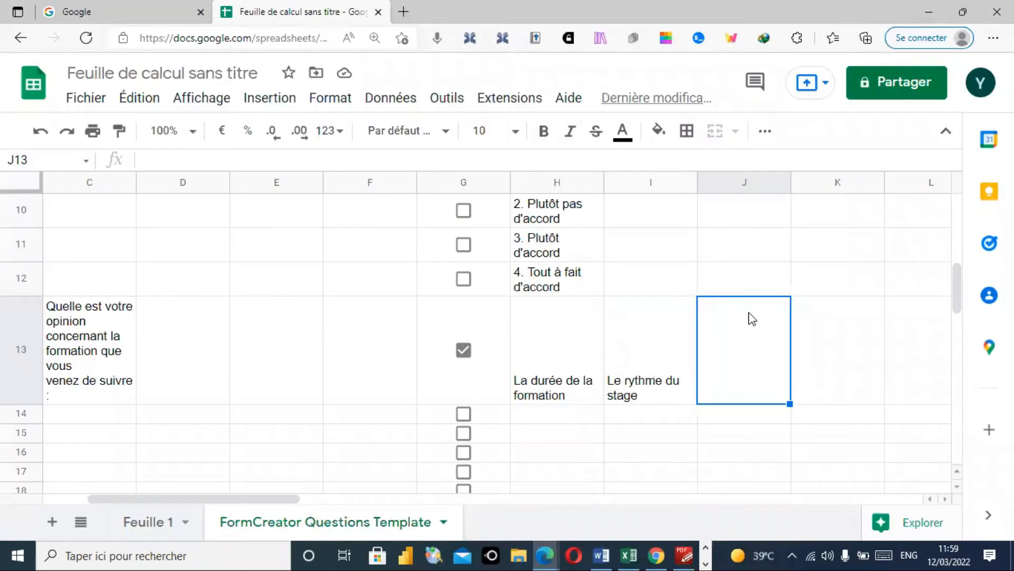
pyautogui.doubleClick(741, 362)
pyautogui.hotkey('ctrl', 'v')
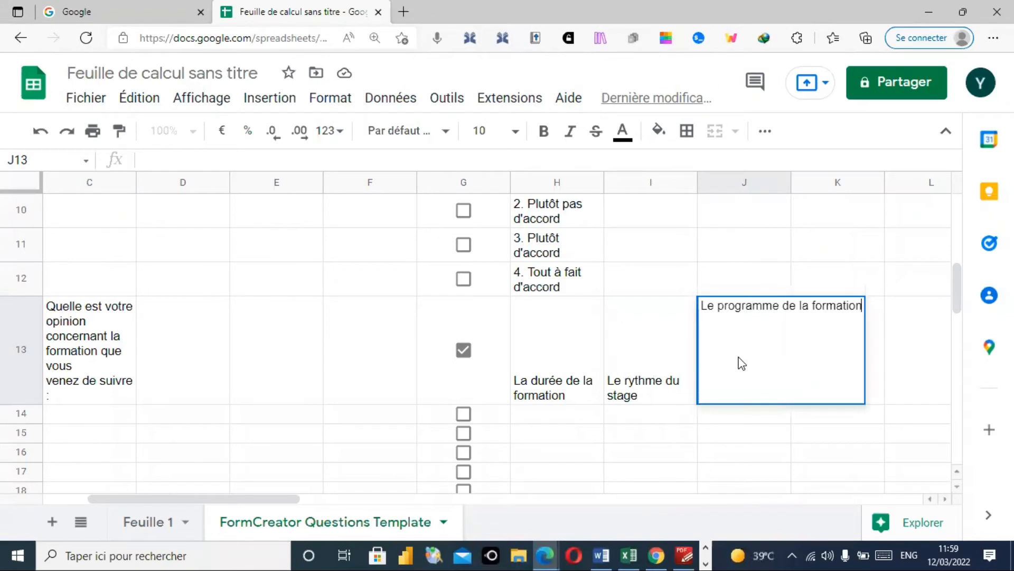
pyautogui.press('Return')
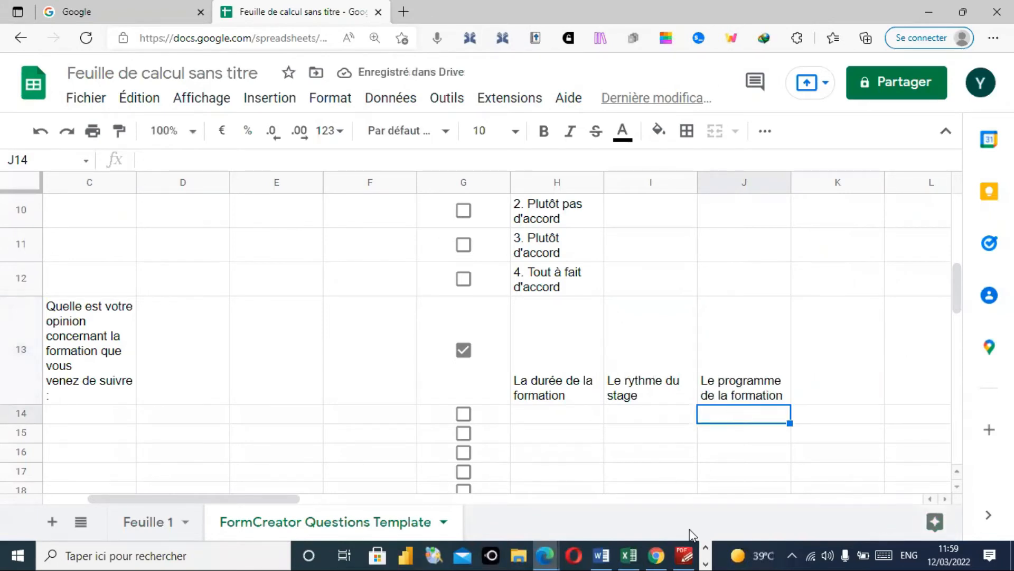
pyautogui.click(685, 553)
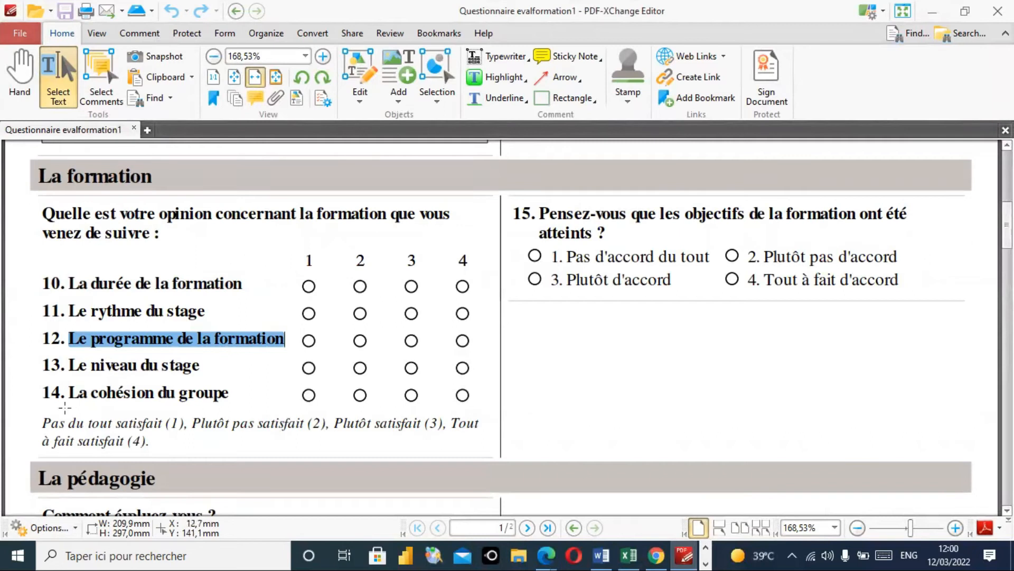
# - Enter 'Pas du tout satisfait' in H14 and 'Plutôt pas satisfait' in I14
pyautogui.click(44, 419)
pyautogui.moveTo(43, 420); pyautogui.dragTo(165, 421)
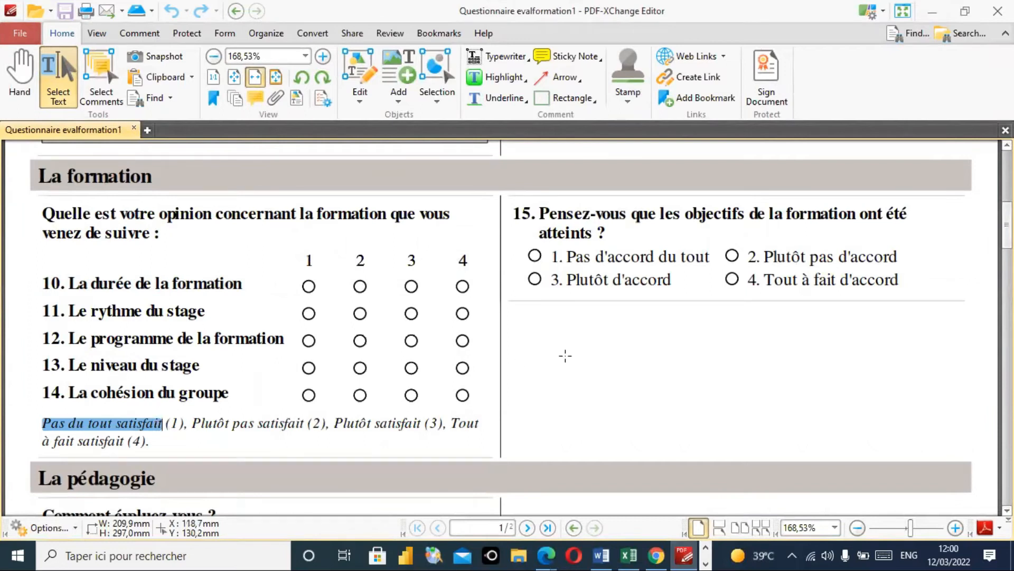
pyautogui.click(933, 10)
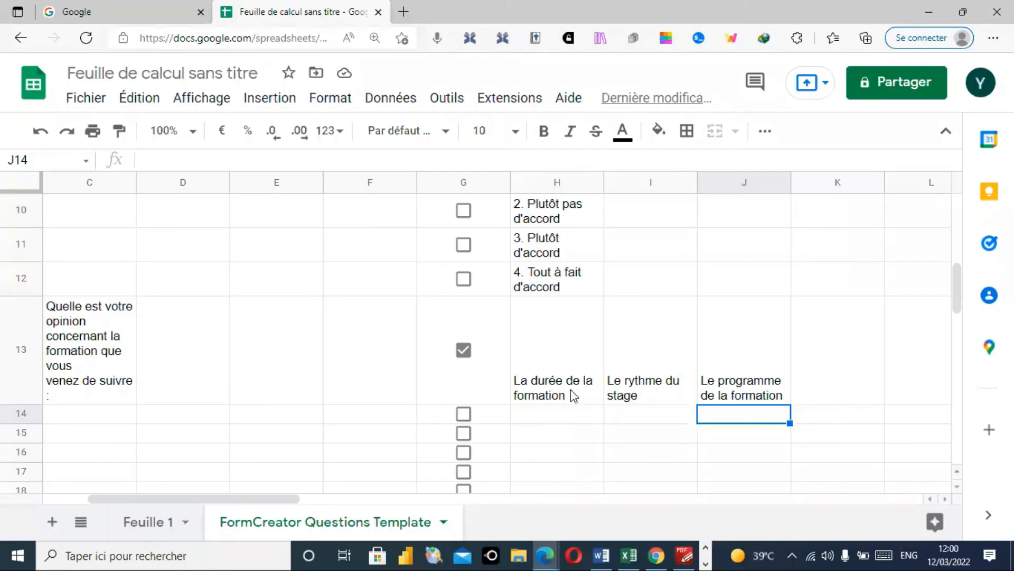
pyautogui.click(540, 414)
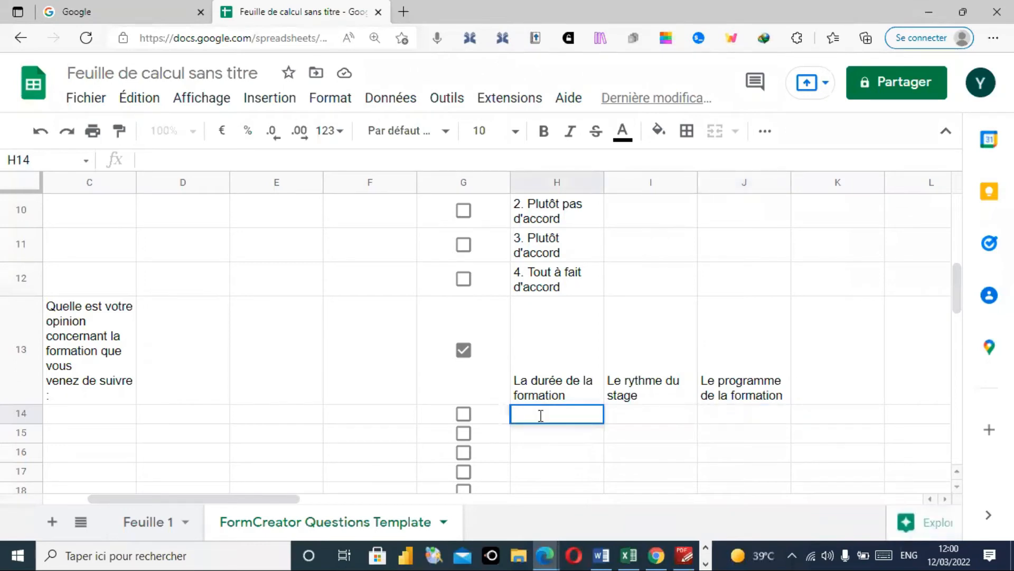
pyautogui.write('Pas du tout satisfait')
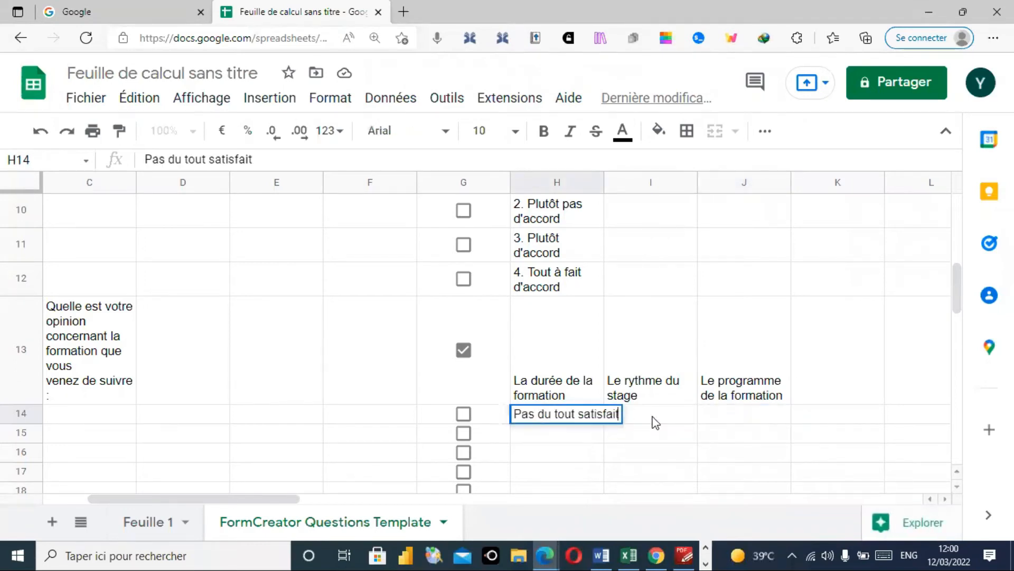
pyautogui.click(655, 422)
pyautogui.click(684, 554)
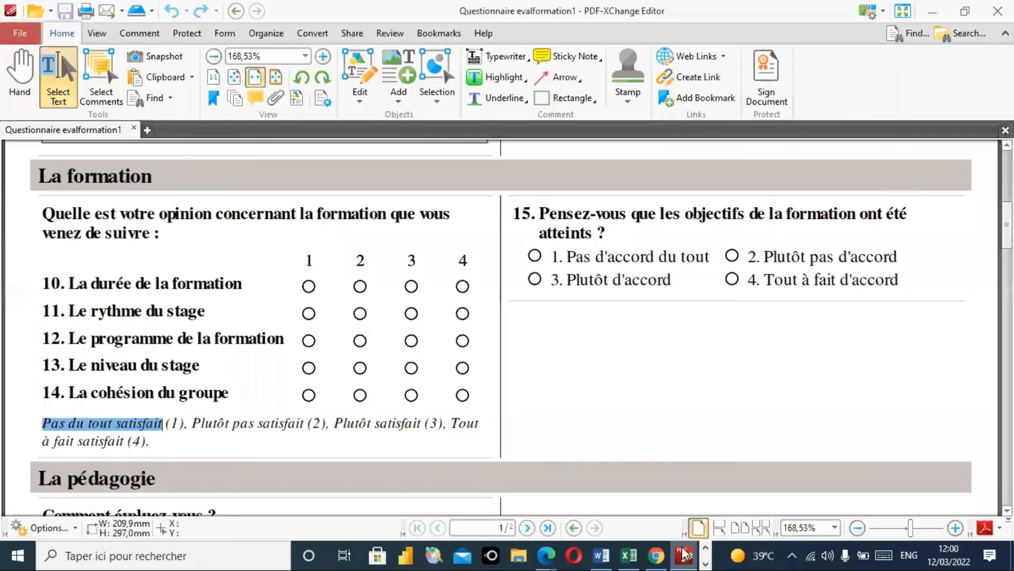
pyautogui.moveTo(192, 420); pyautogui.dragTo(305, 426)
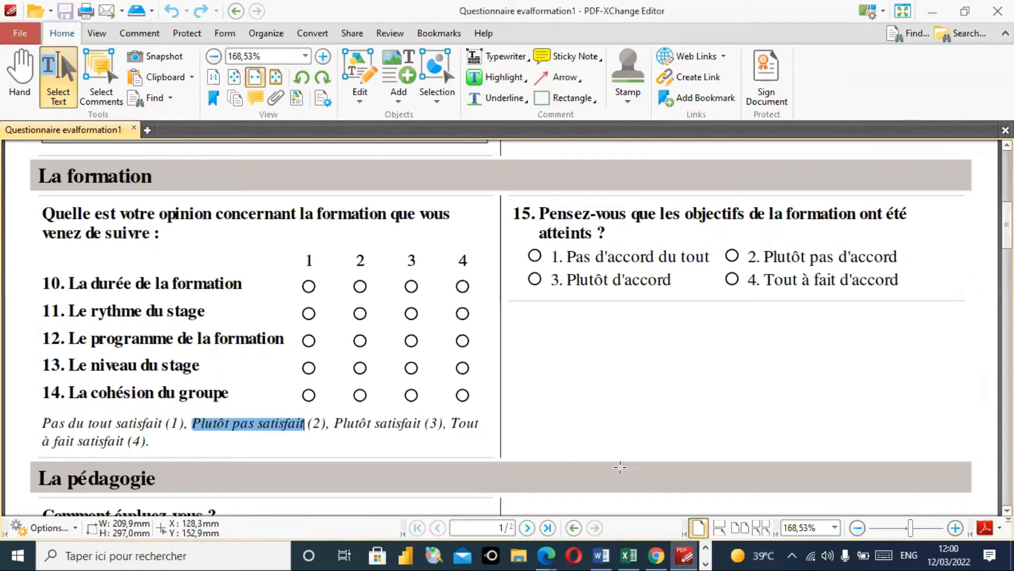
pyautogui.click(930, 15)
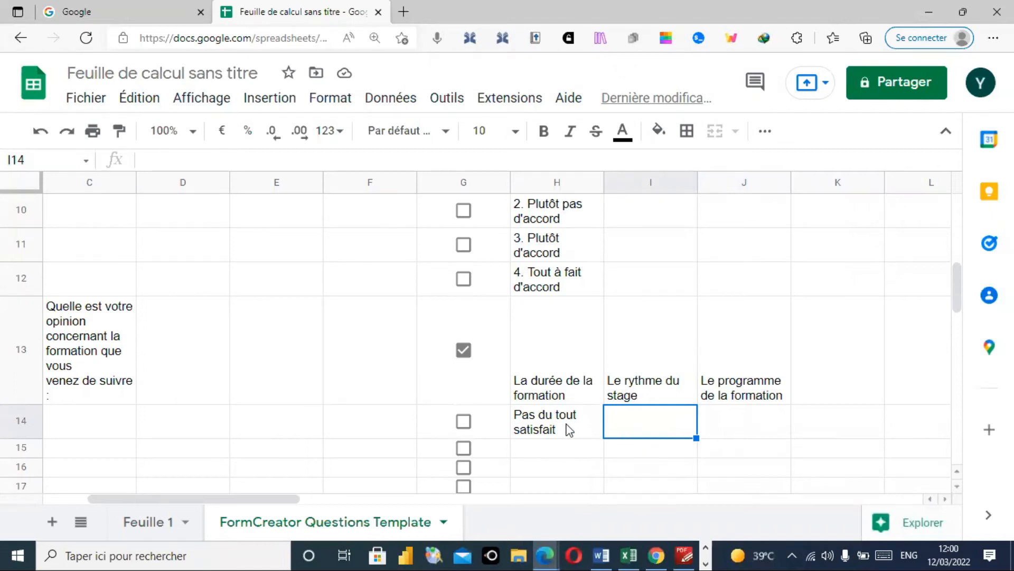
pyautogui.doubleClick(637, 421)
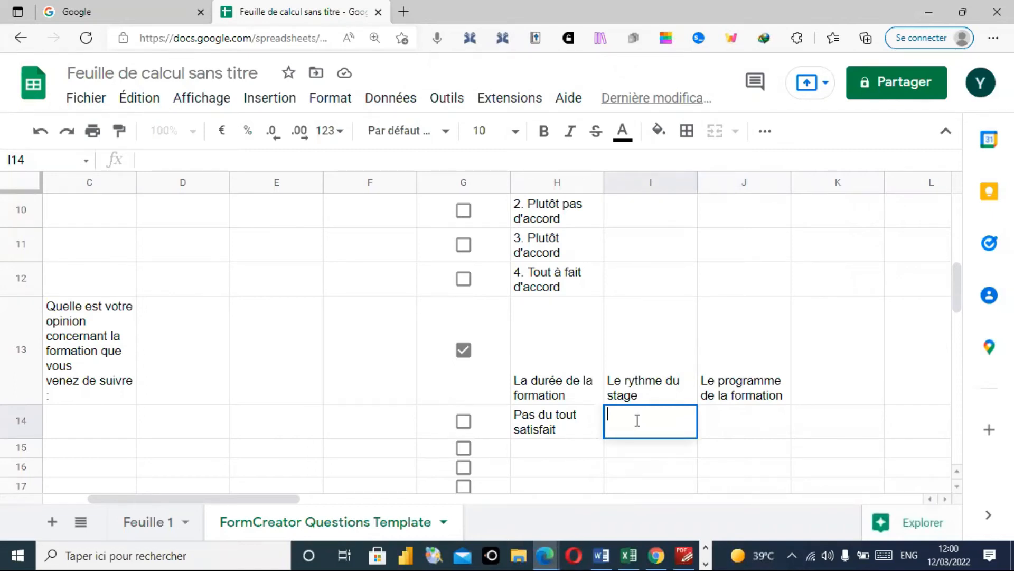
pyautogui.write('Plutôt pas satisfait')
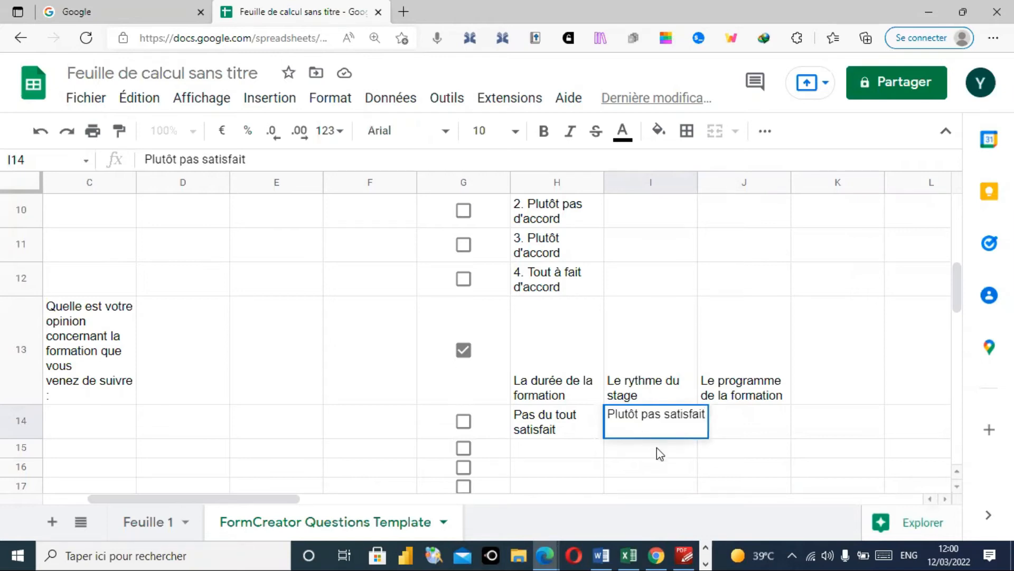
pyautogui.press('Return')
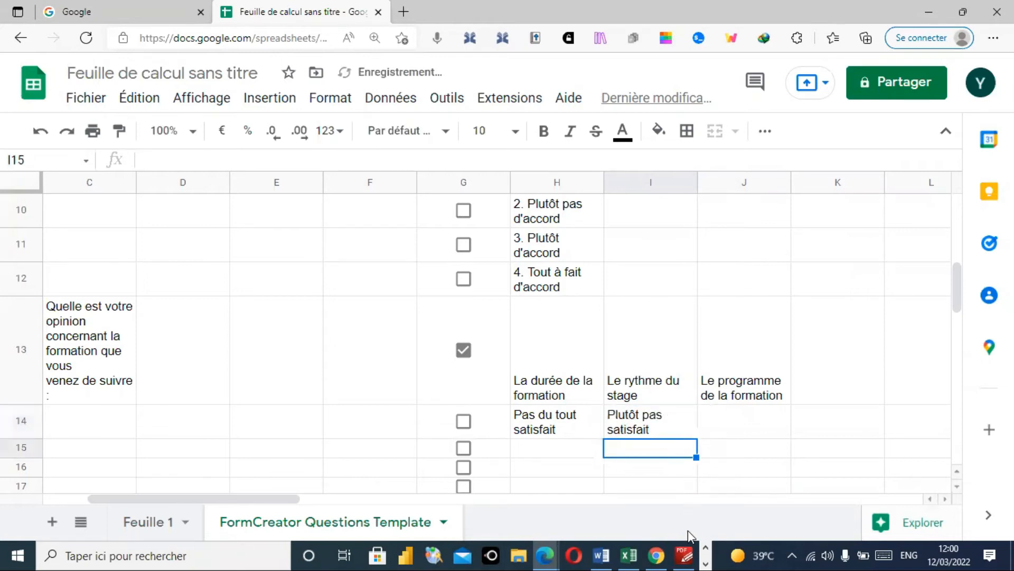
# - Copy 'Plutôt satisfait' into J14 and 'Tout à fait satisfait' into K14 from the PDF legend
pyautogui.click(685, 555)
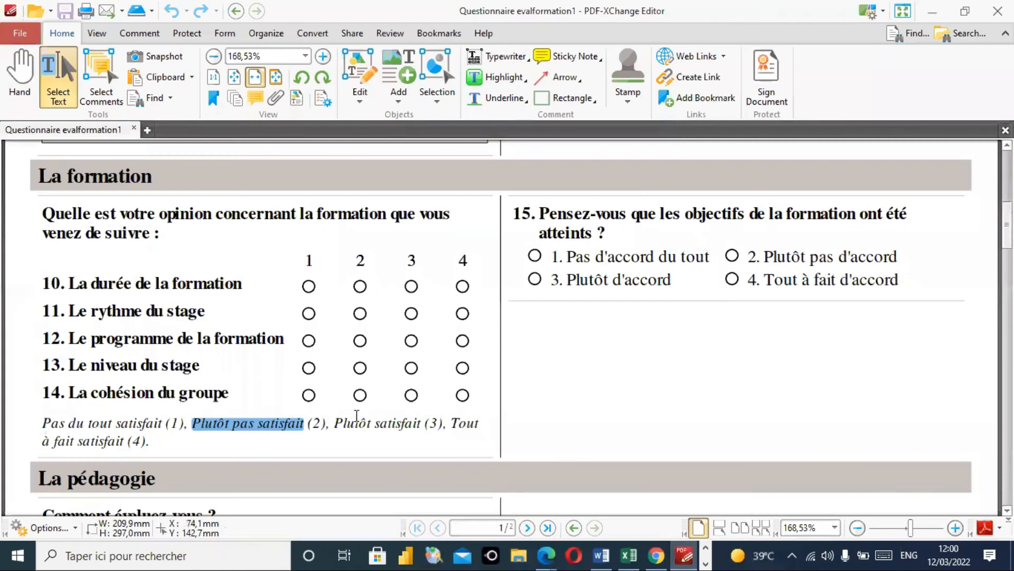
pyautogui.moveTo(334, 423); pyautogui.dragTo(421, 427)
pyautogui.hotkey('ctrl', 'c')
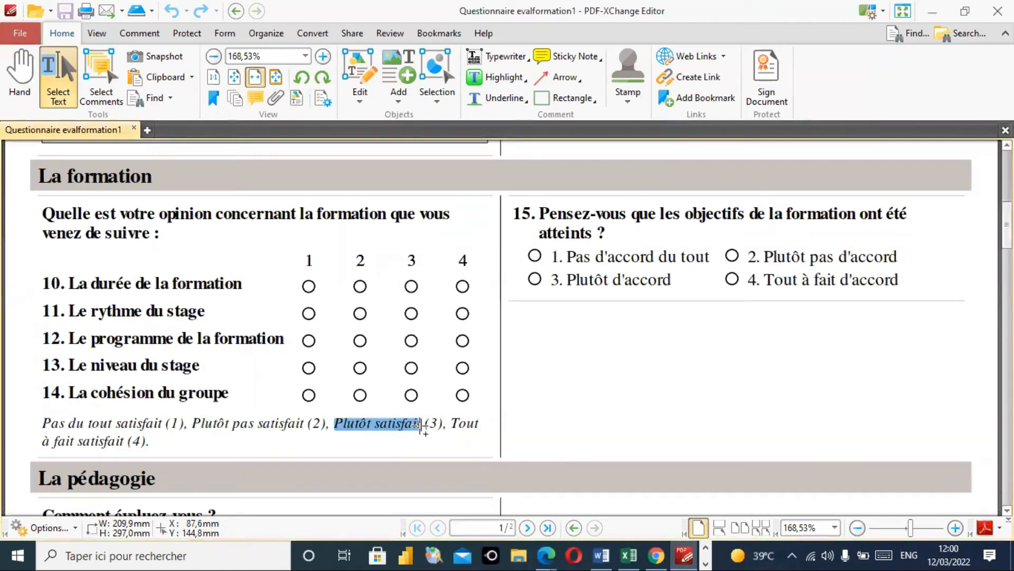
pyautogui.click(930, 10)
pyautogui.doubleClick(740, 416)
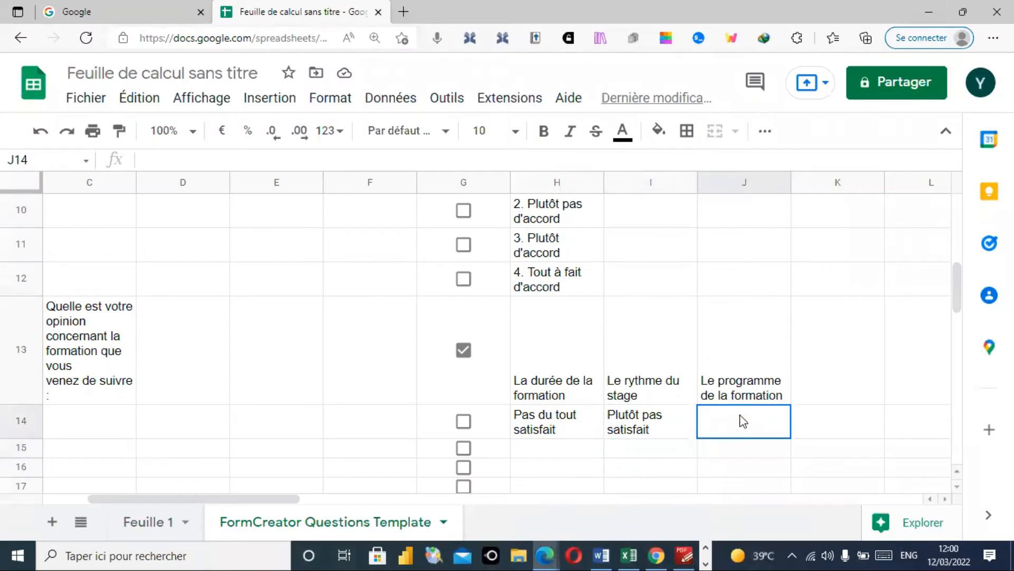
pyautogui.hotkey('ctrl', 'v')
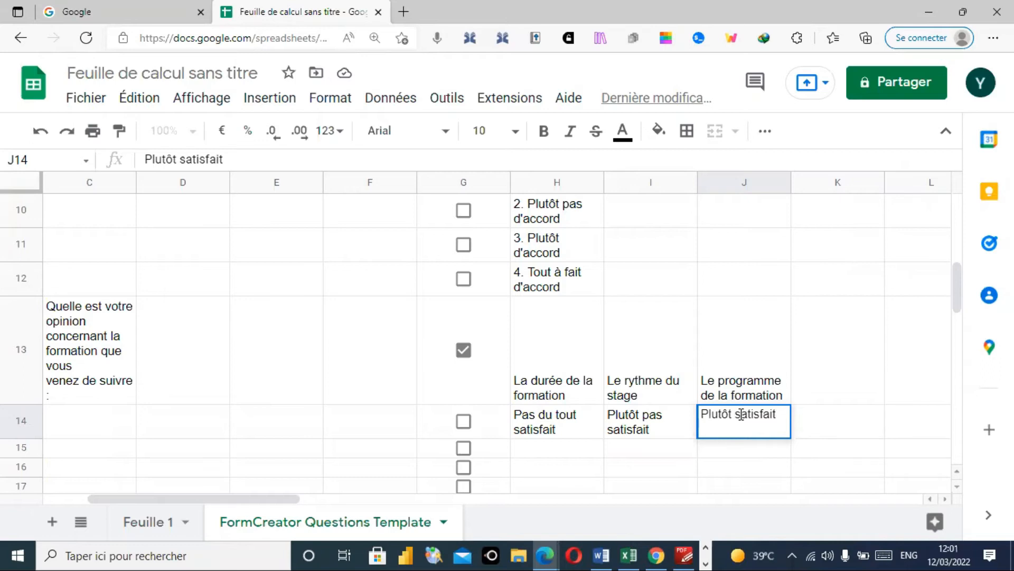
pyautogui.click(686, 554)
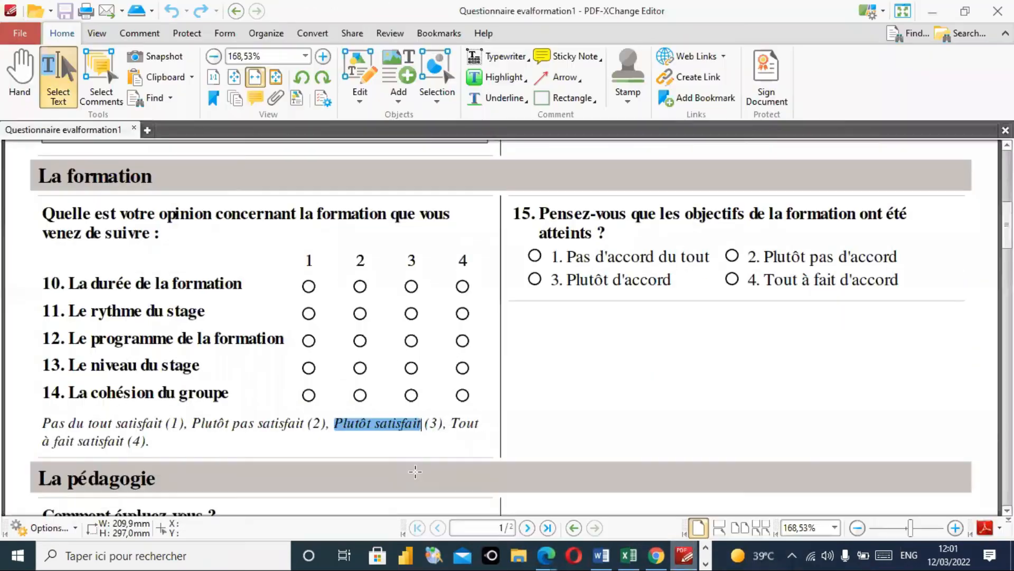
pyautogui.click(455, 423)
pyautogui.moveTo(452, 423); pyautogui.dragTo(126, 441)
pyautogui.hotkey('ctrl', 'c')
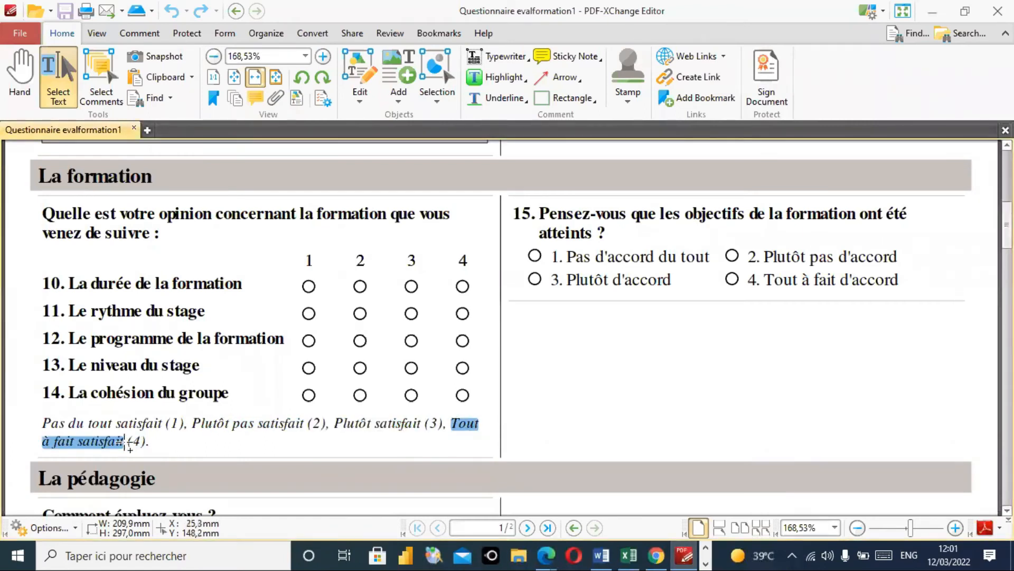
pyautogui.click(932, 10)
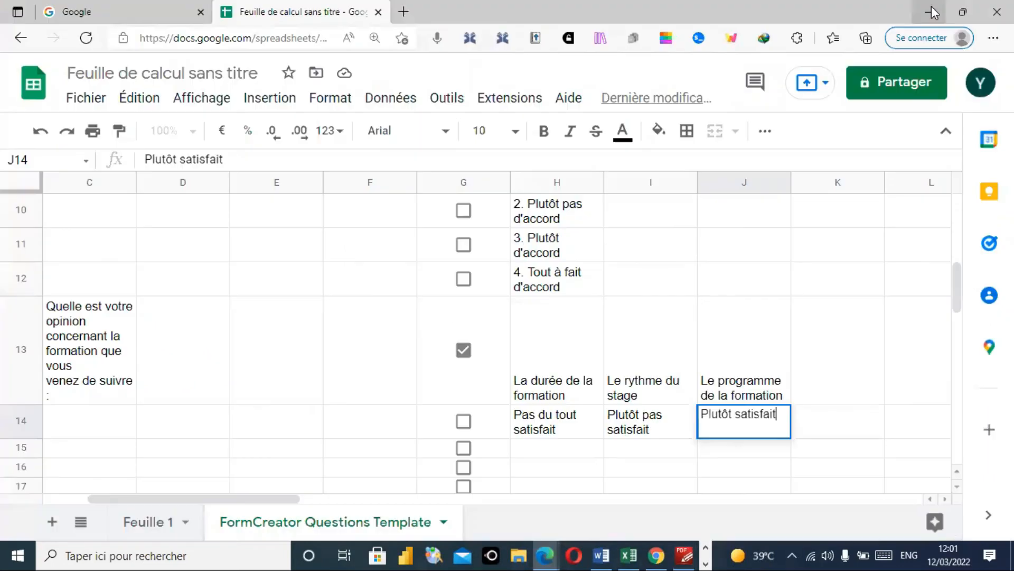
pyautogui.doubleClick(819, 431)
pyautogui.hotkey('ctrl', 'v')
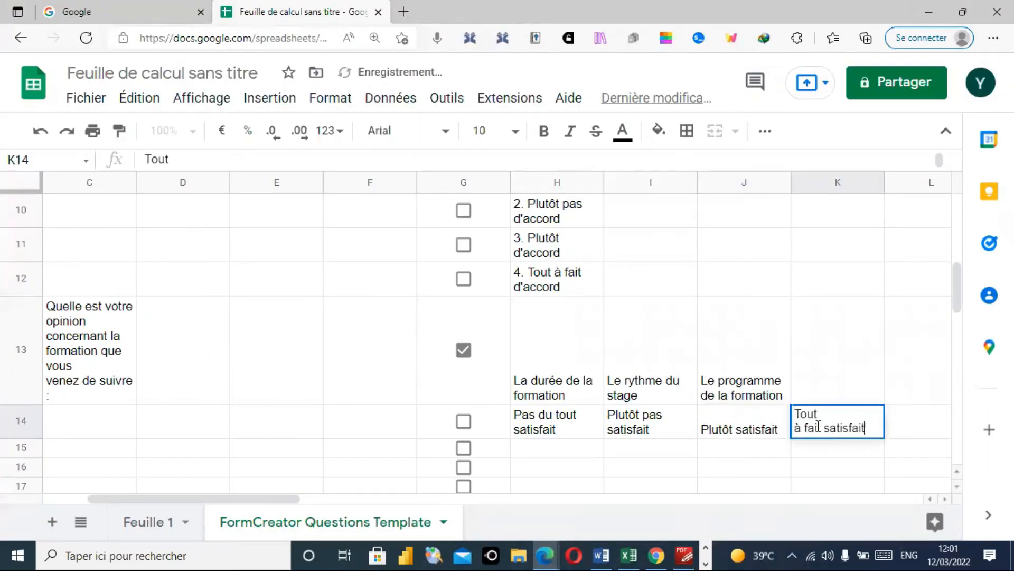
pyautogui.click(767, 456)
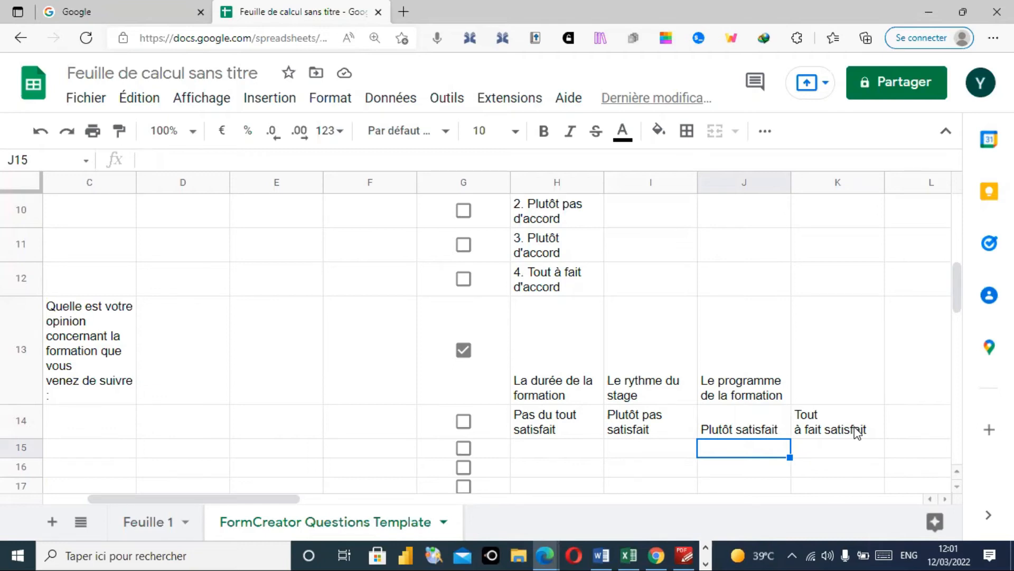
# - Scroll back to the top of the sheet and open the Extensions add-on list
pyautogui.moveTo(960, 300); pyautogui.dragTo(960, 306)
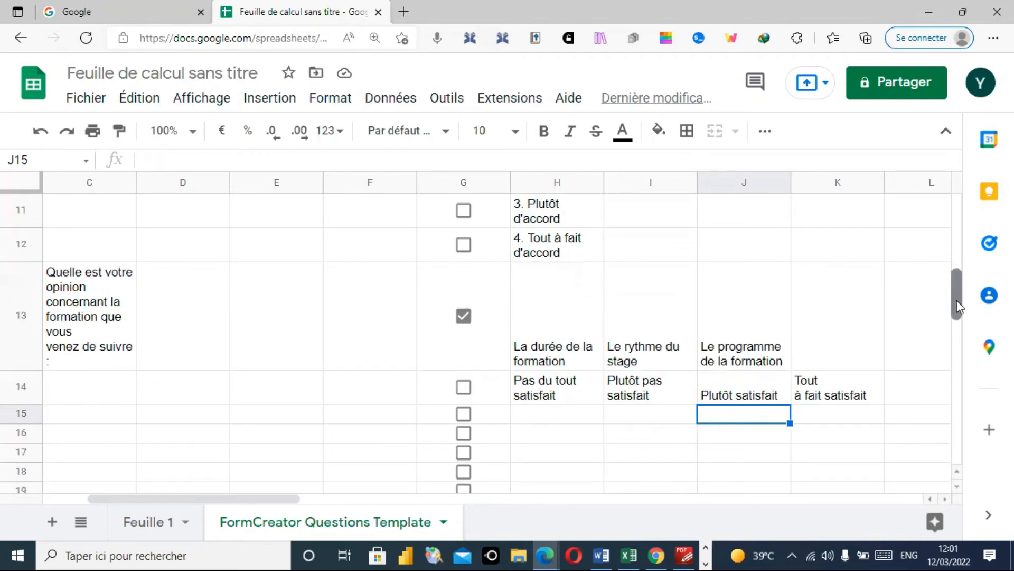
pyautogui.click(930, 498)
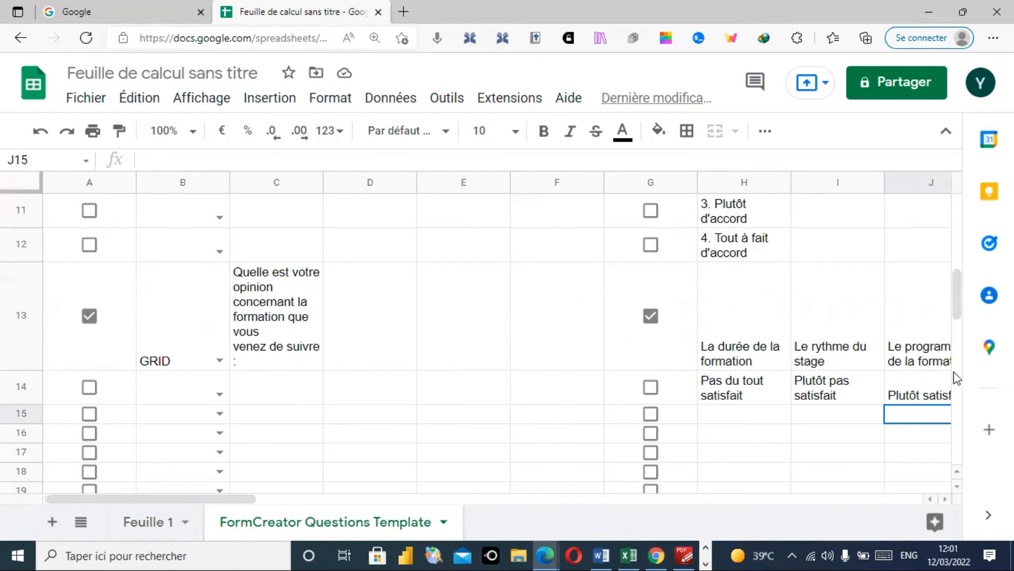
pyautogui.moveTo(955, 309); pyautogui.dragTo(954, 295)
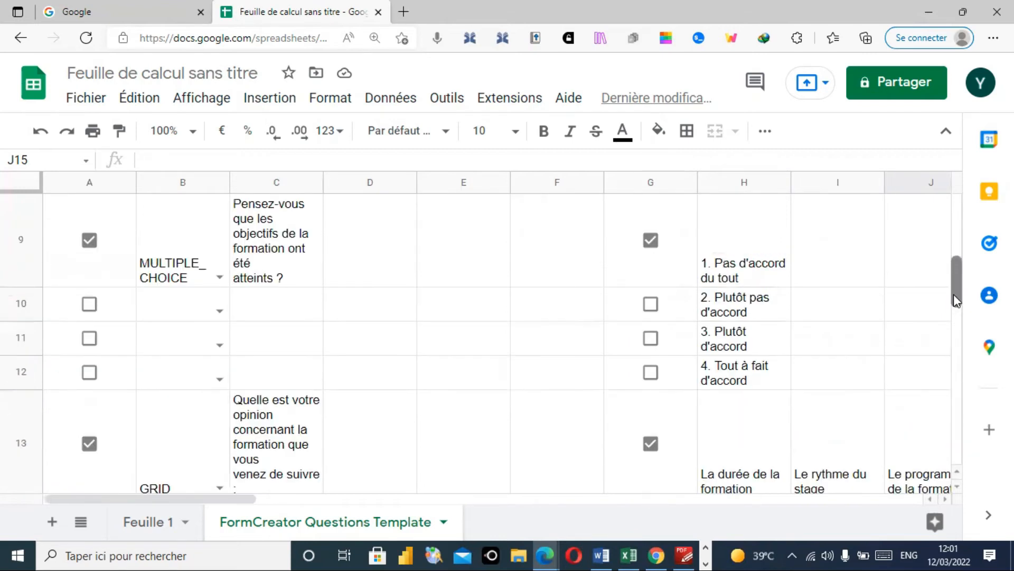
pyautogui.moveTo(953, 294); pyautogui.dragTo(955, 236)
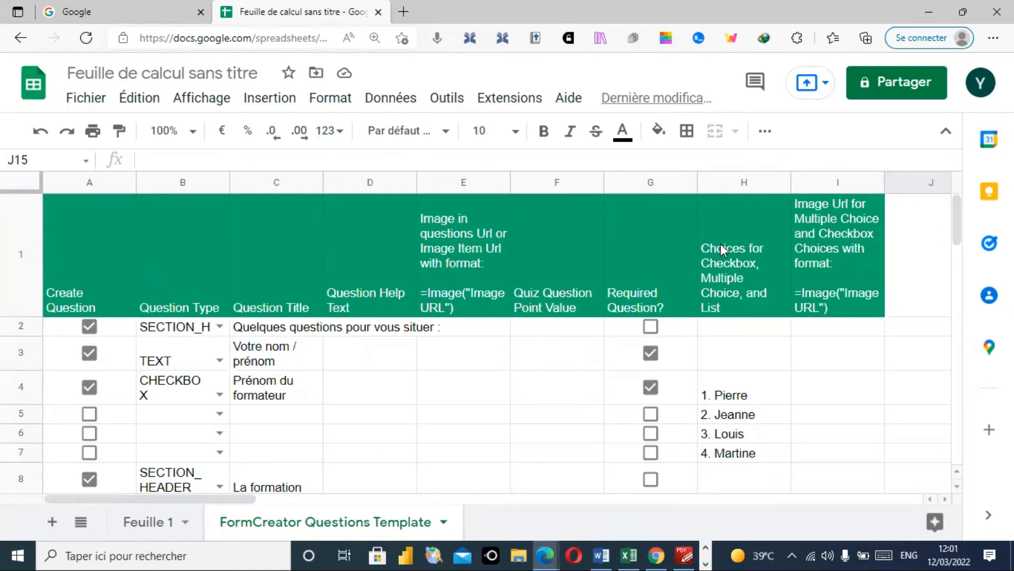
pyautogui.click(510, 98)
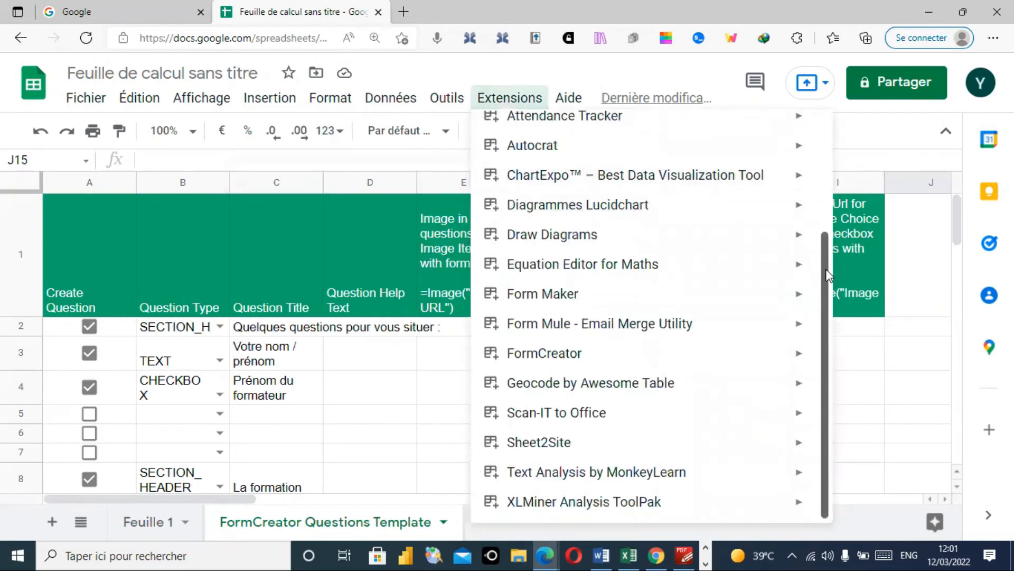
# - Start FormCreator's form-from-template wizard, skip the update and pricing notices, and choose the Questions Template sheet
pyautogui.moveTo(589, 358)
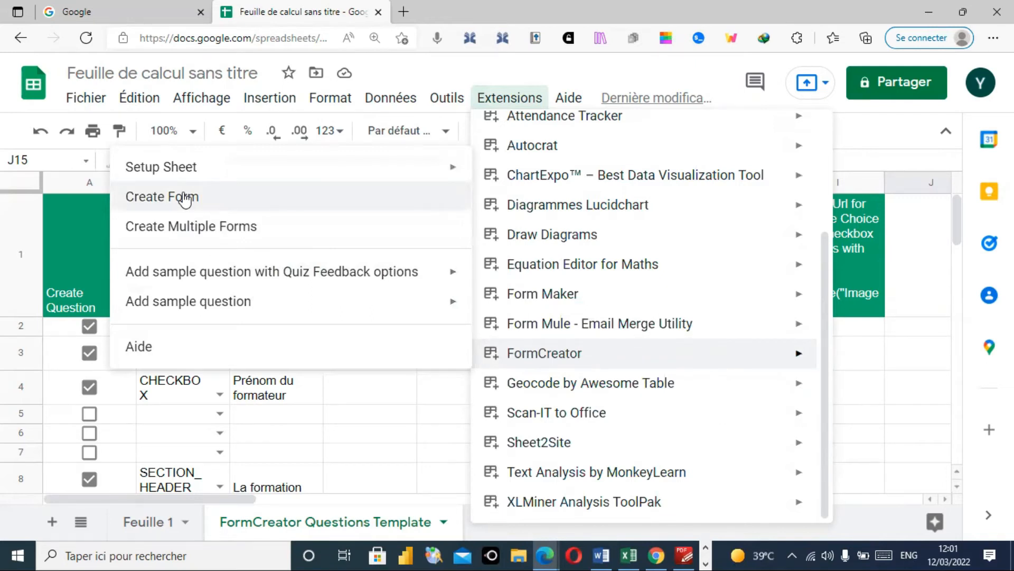
pyautogui.click(184, 200)
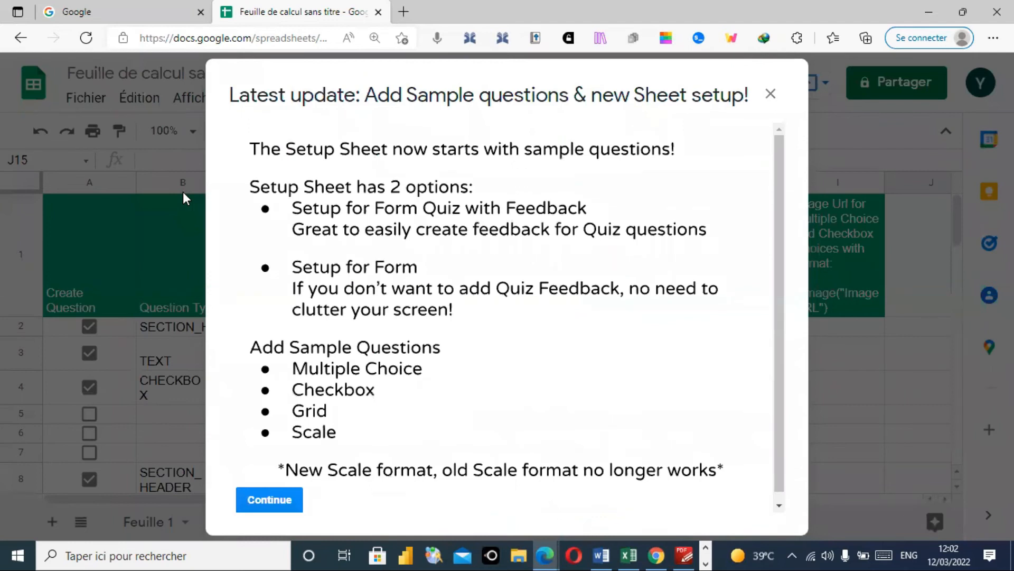
pyautogui.click(275, 503)
pyautogui.click(274, 499)
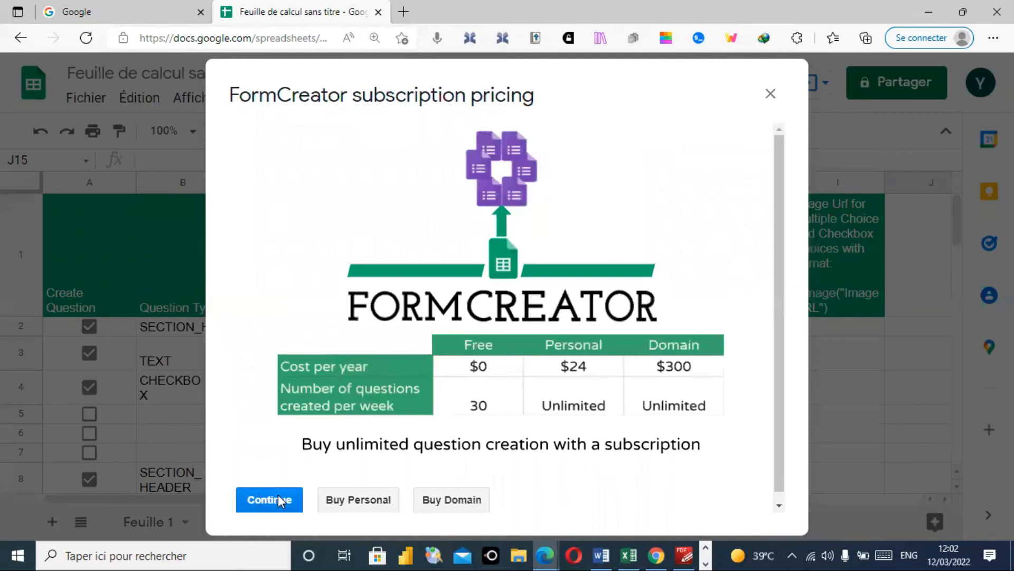
pyautogui.click(279, 497)
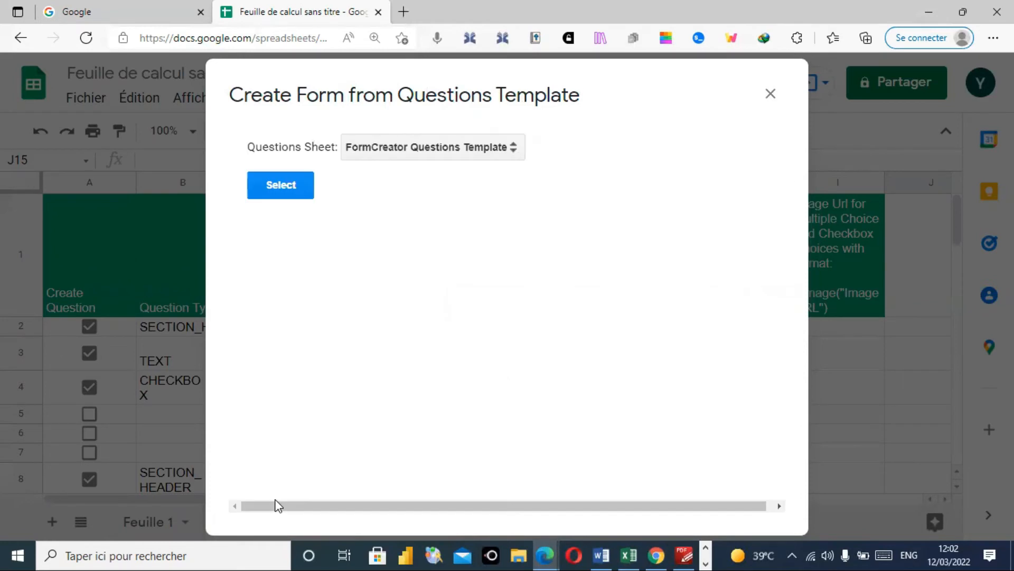
pyautogui.click(282, 186)
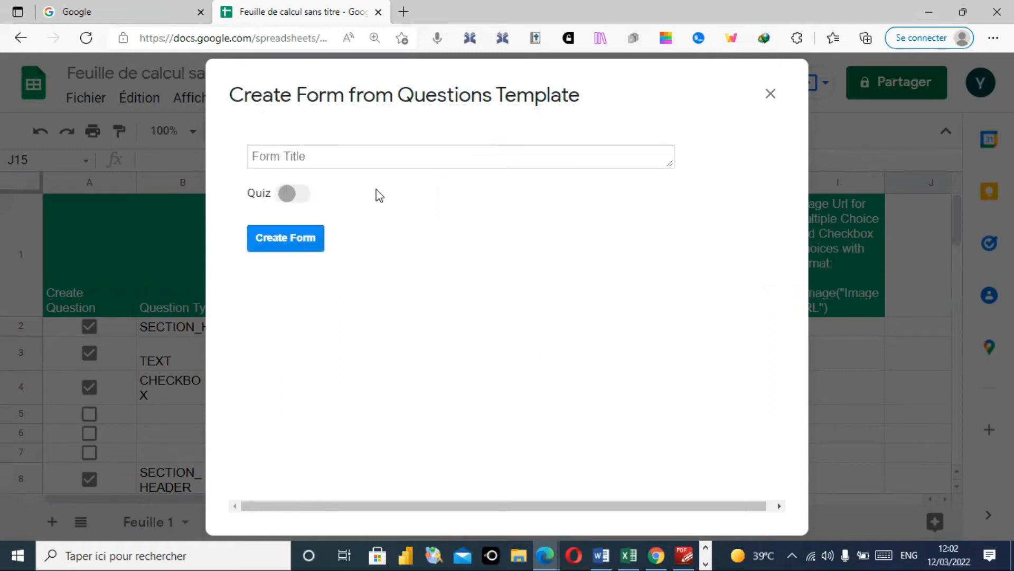
pyautogui.click(689, 554)
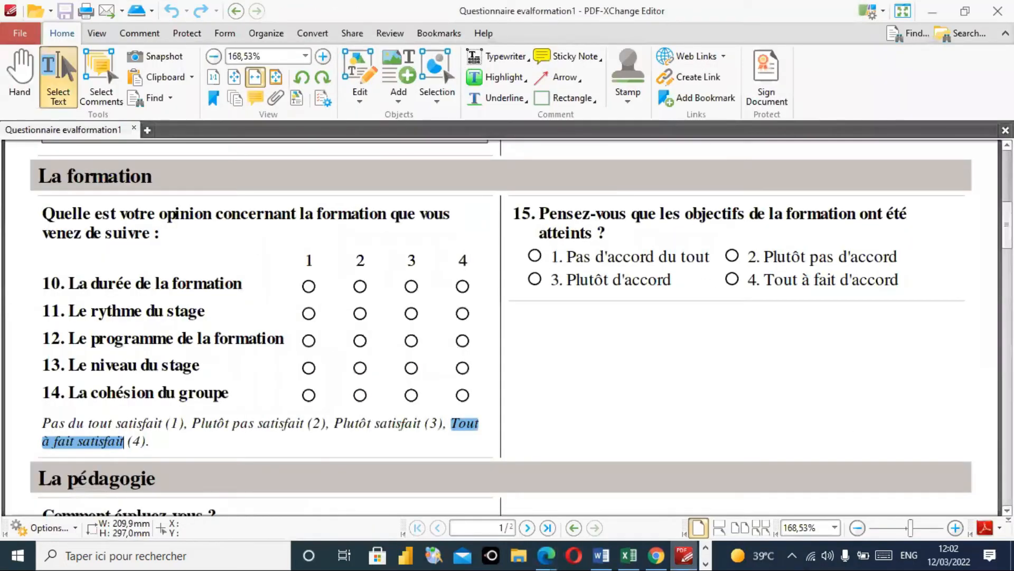
# - Copy the title 'Questionnaire d'évaluation de formation' from the top of the PDF
pyautogui.moveTo(1007, 225); pyautogui.dragTo(1007, 175)
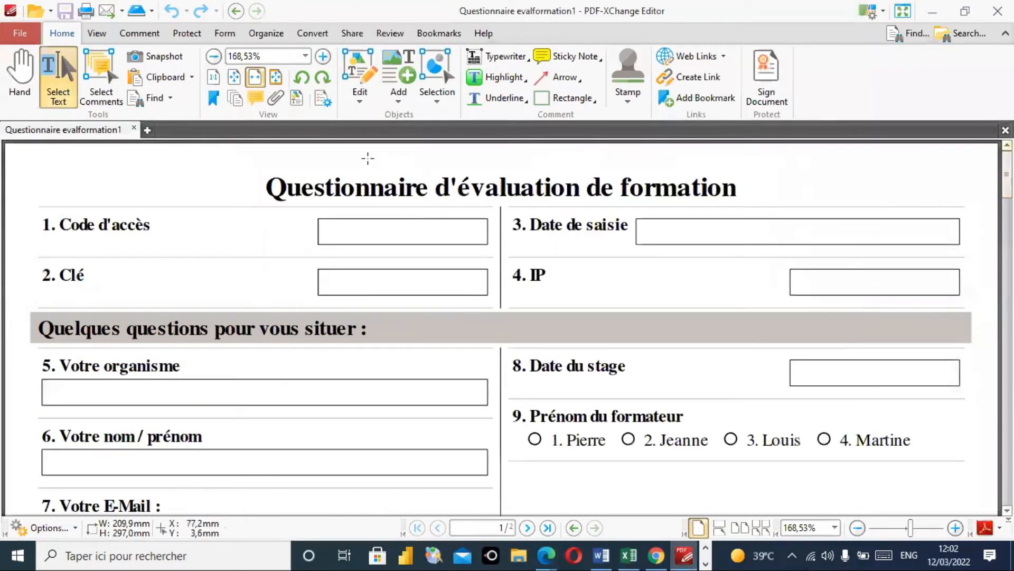
pyautogui.moveTo(266, 188); pyautogui.dragTo(737, 188)
pyautogui.hotkey('ctrl', 'c')
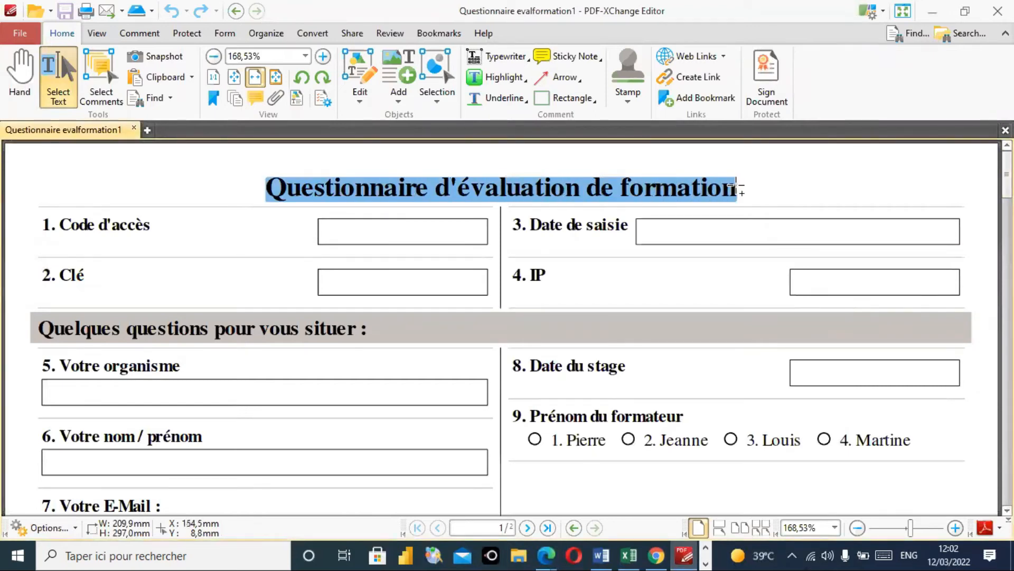
pyautogui.click(932, 11)
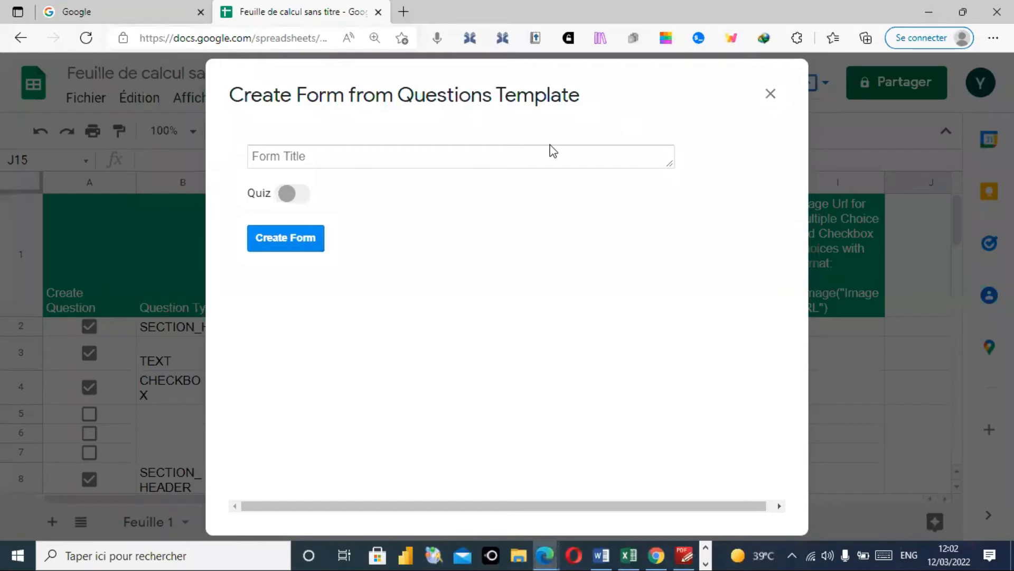
# - Paste 'Questionnaire d'évaluation de formation' as the form title and create the form
pyautogui.click(533, 156)
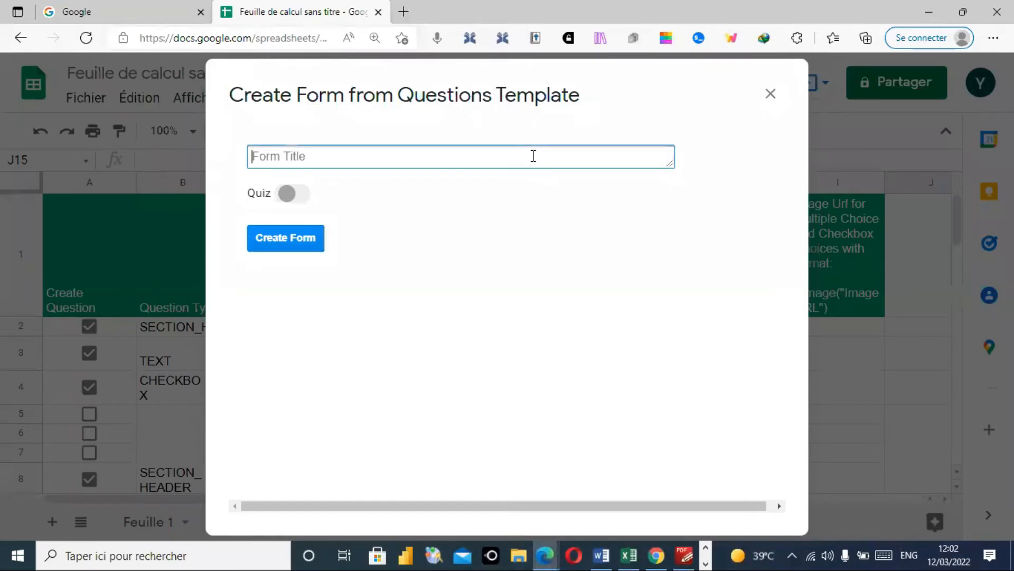
pyautogui.hotkey('ctrl', 'v')
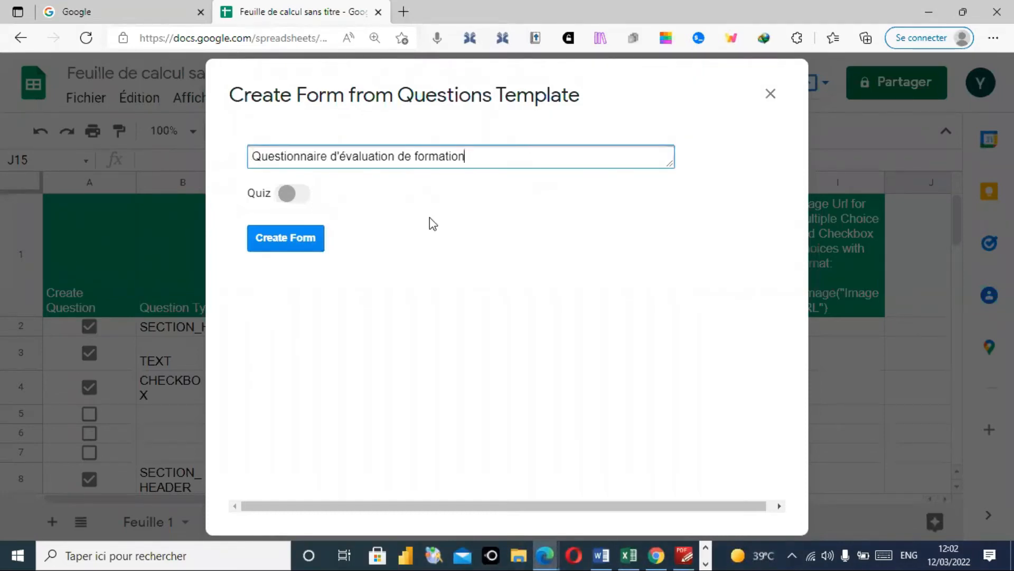
pyautogui.click(287, 237)
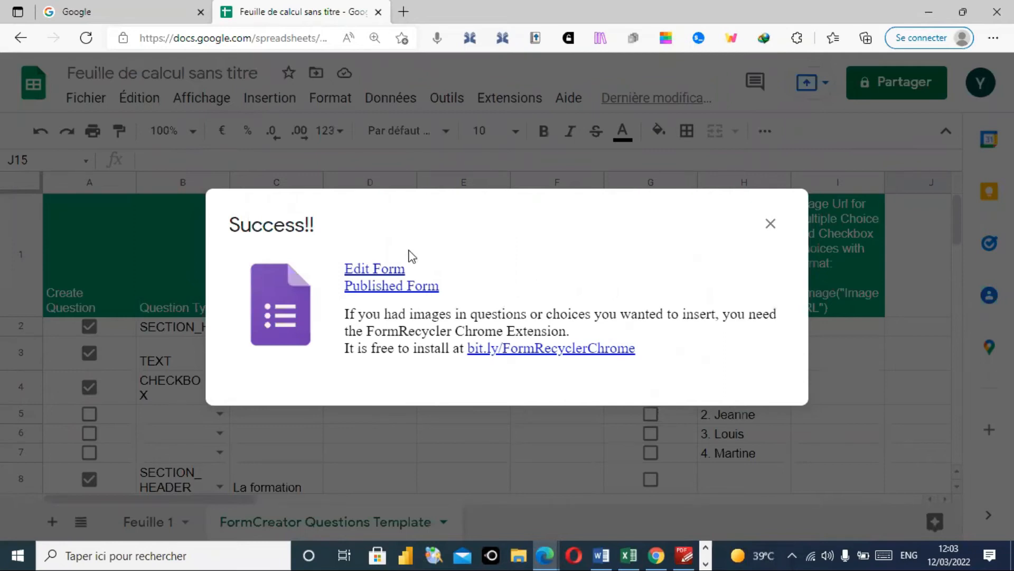
# - Open the generated form 'Questionnaire d'évaluation de formation' for editing from the Success dialog
pyautogui.click(388, 270)
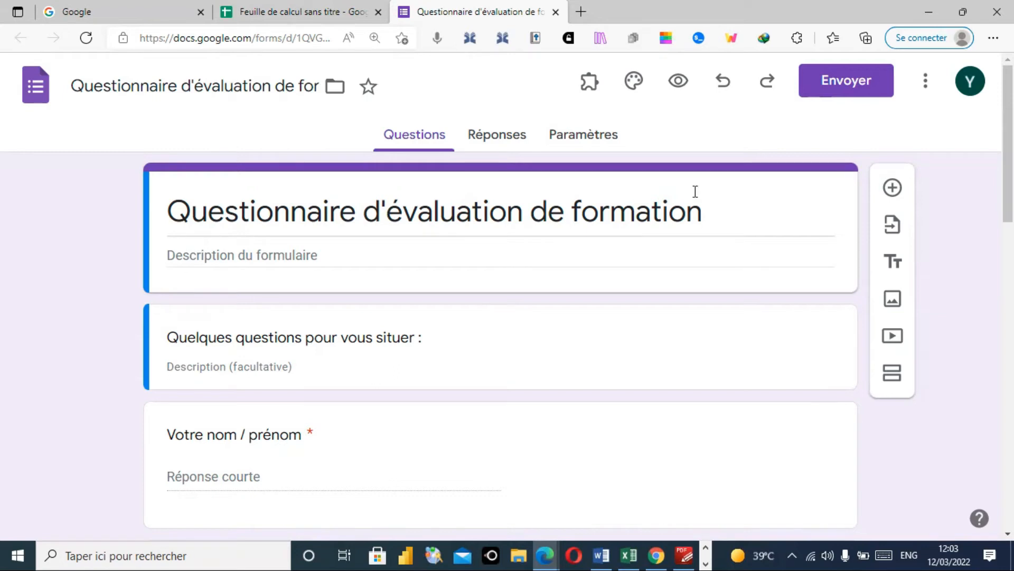
# - Preview the form as a respondent, try the name field, and tick Pierre and Louis as trainers
pyautogui.click(679, 82)
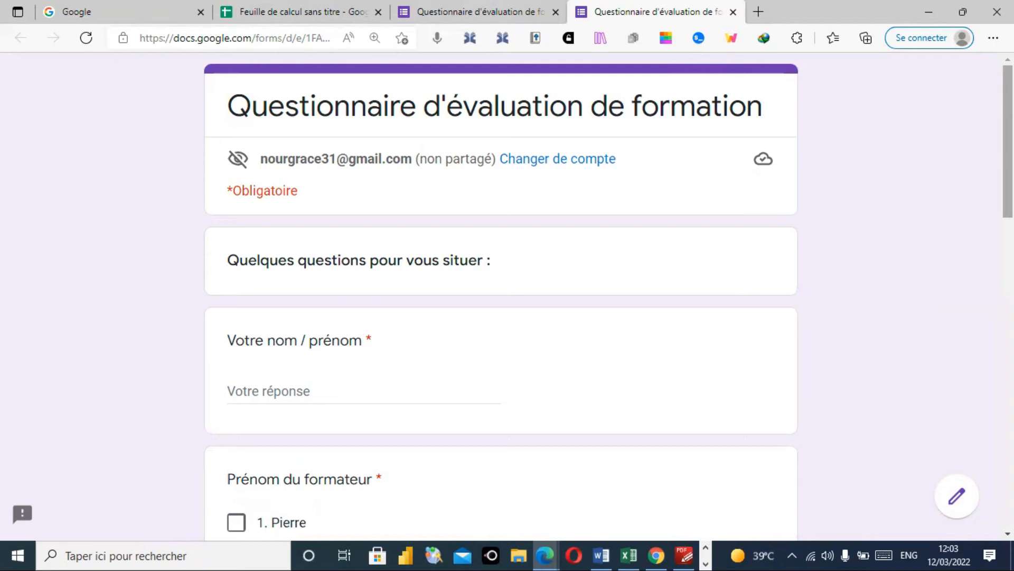
pyautogui.moveTo(1007, 141); pyautogui.dragTo(1007, 179)
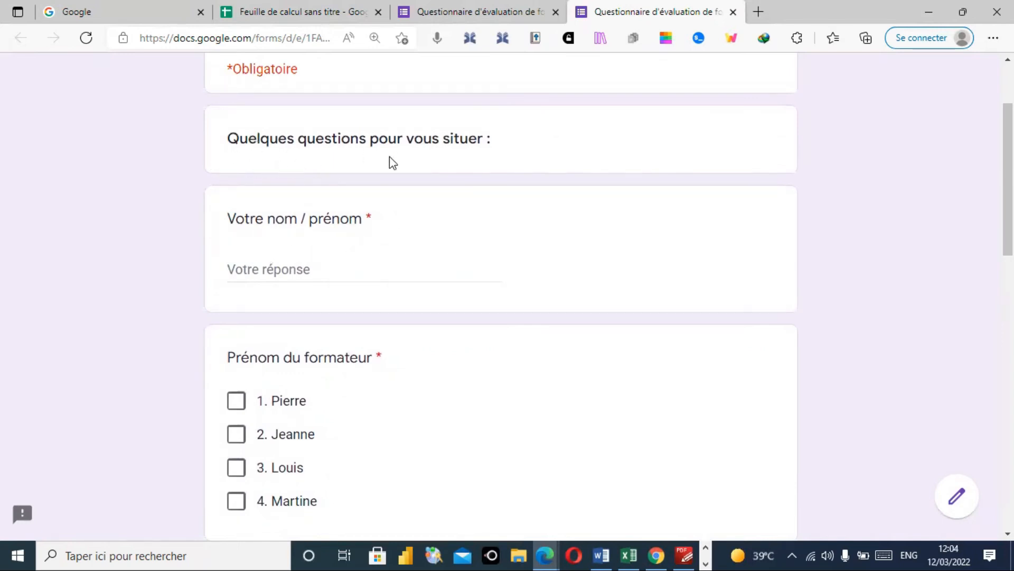
pyautogui.click(304, 267)
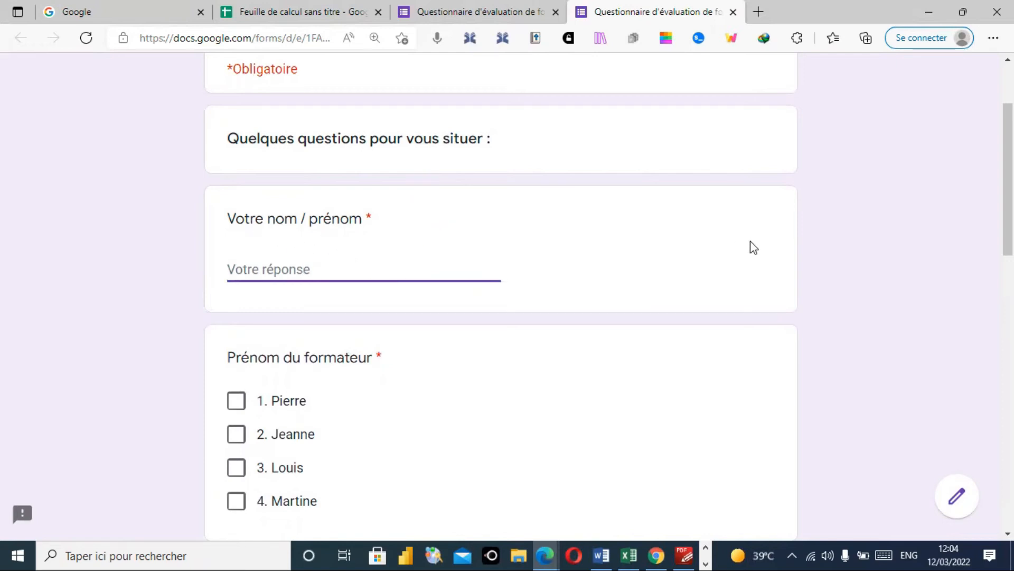
pyautogui.scroll(-2, 1008, 185)
pyautogui.scroll(-3, 546, 154)
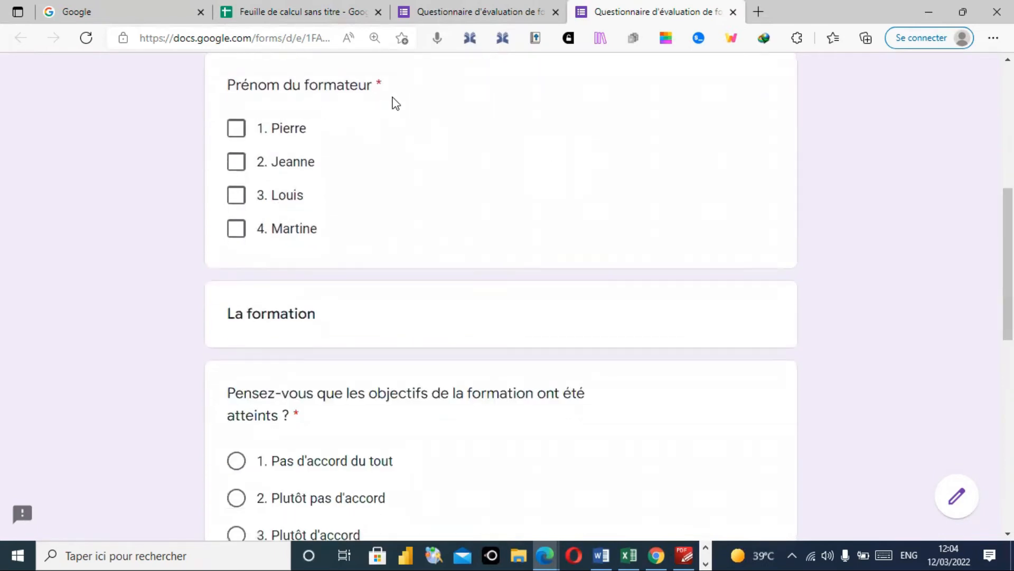
pyautogui.click(235, 136)
pyautogui.click(237, 198)
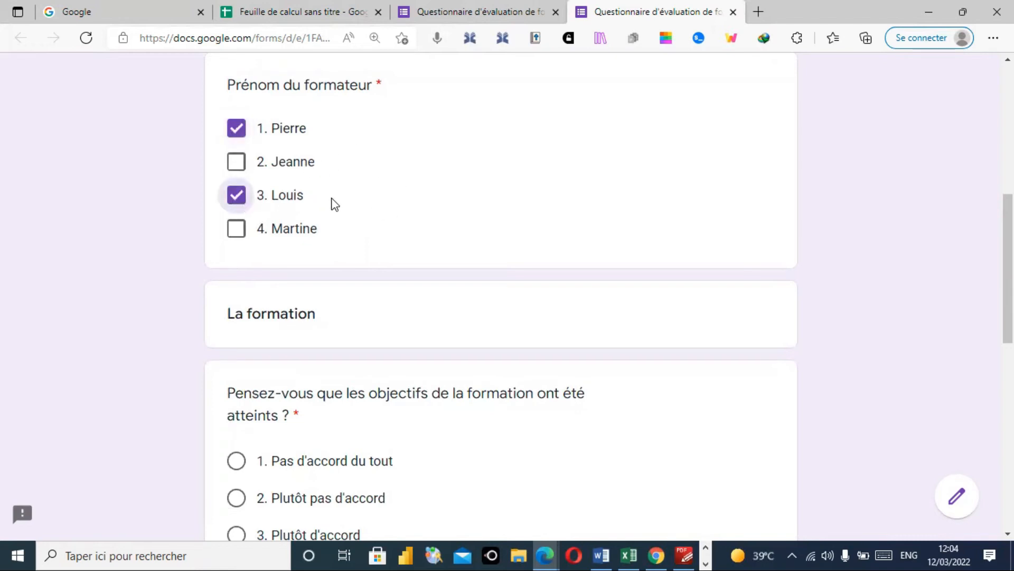
# - Answer the agreement question with Plutôt d'accord and review the opinion grid below
pyautogui.moveTo(1007, 228); pyautogui.dragTo(1006, 295)
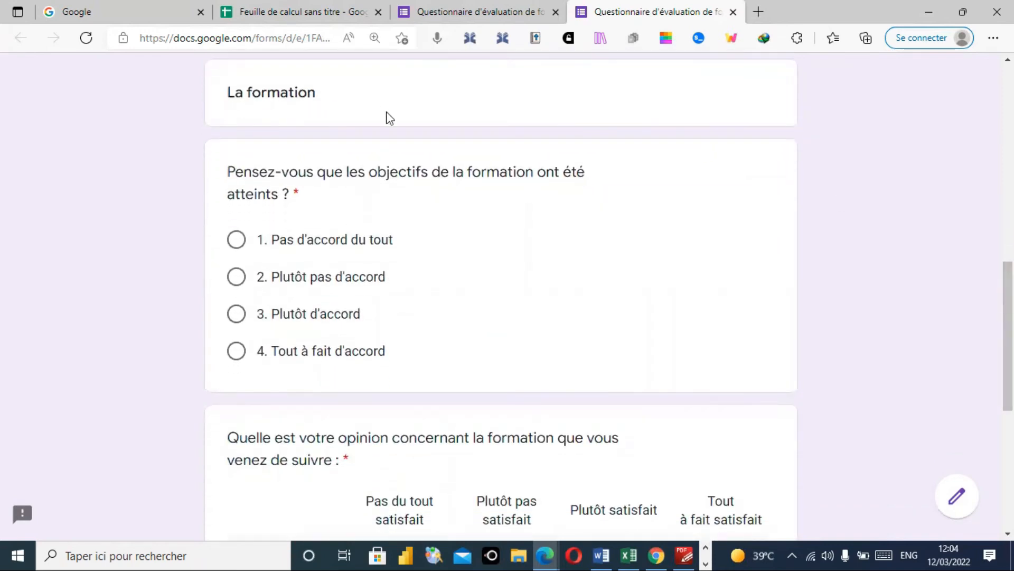
pyautogui.moveTo(1007, 287); pyautogui.dragTo(1007, 316)
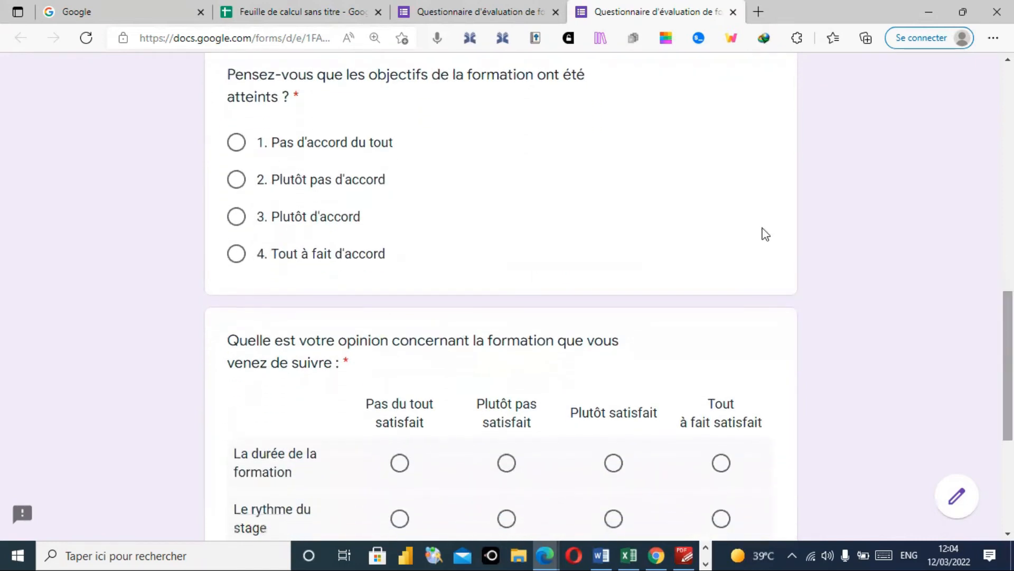
pyautogui.click(241, 151)
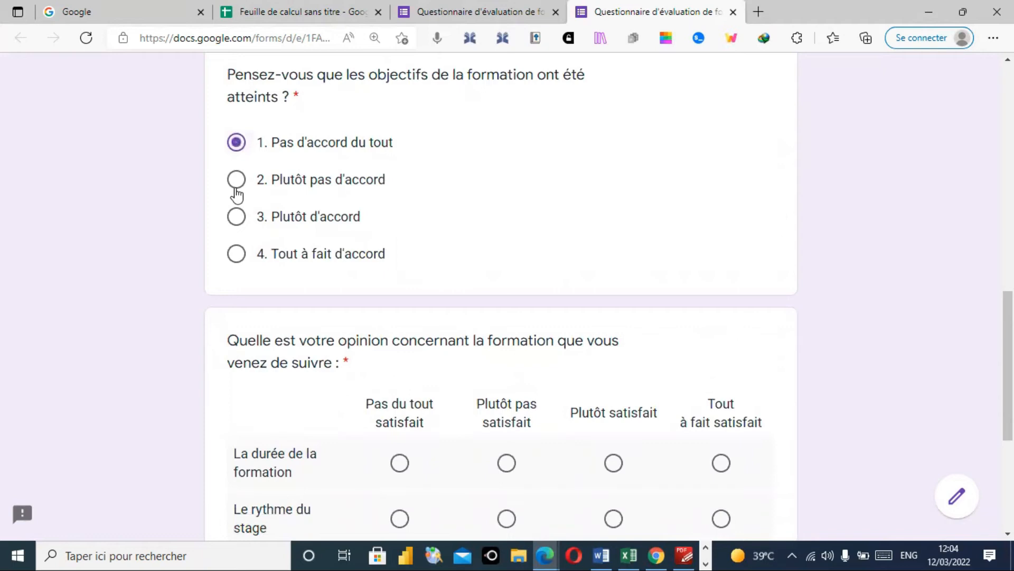
pyautogui.click(237, 185)
pyautogui.click(237, 219)
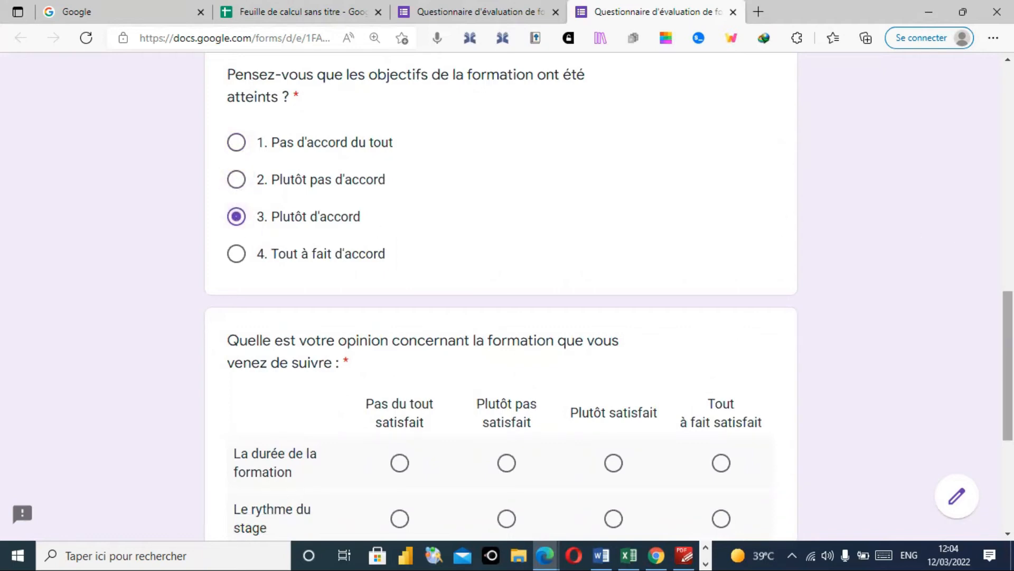
pyautogui.scroll(-3, 501, 296)
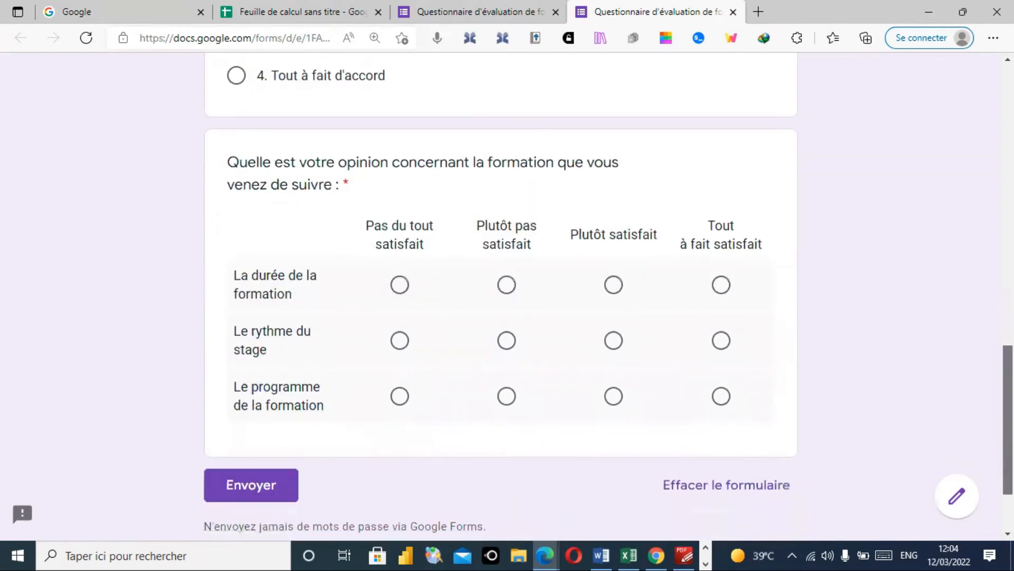
pyautogui.scroll(5, 909, 270)
pyautogui.scroll(-5, 501, 296)
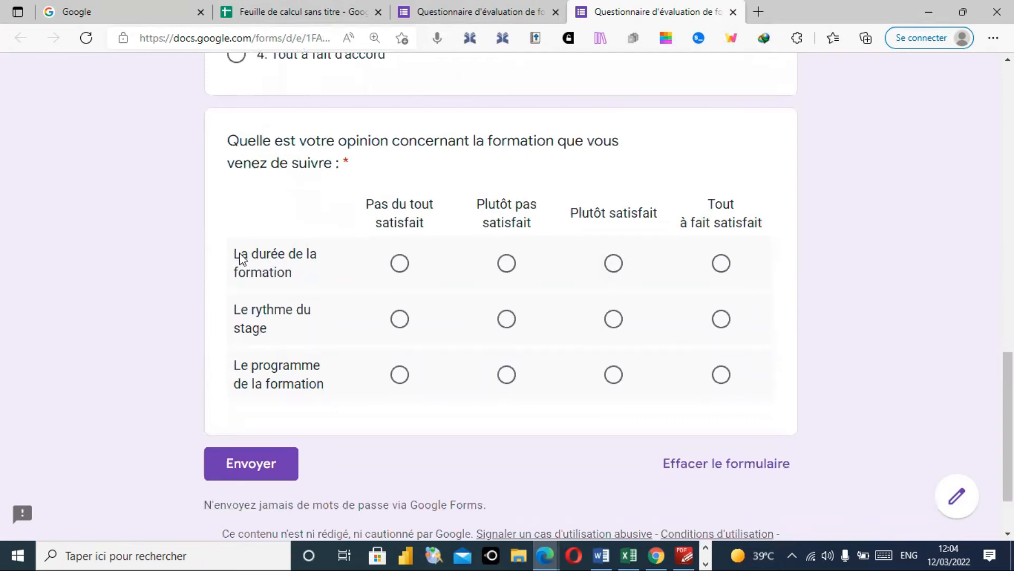
# - Compare the preview's questions against the PDF in PDF-XChange Editor, then return to the preview
pyautogui.click(685, 555)
pyautogui.moveTo(1007, 174); pyautogui.dragTo(1007, 227)
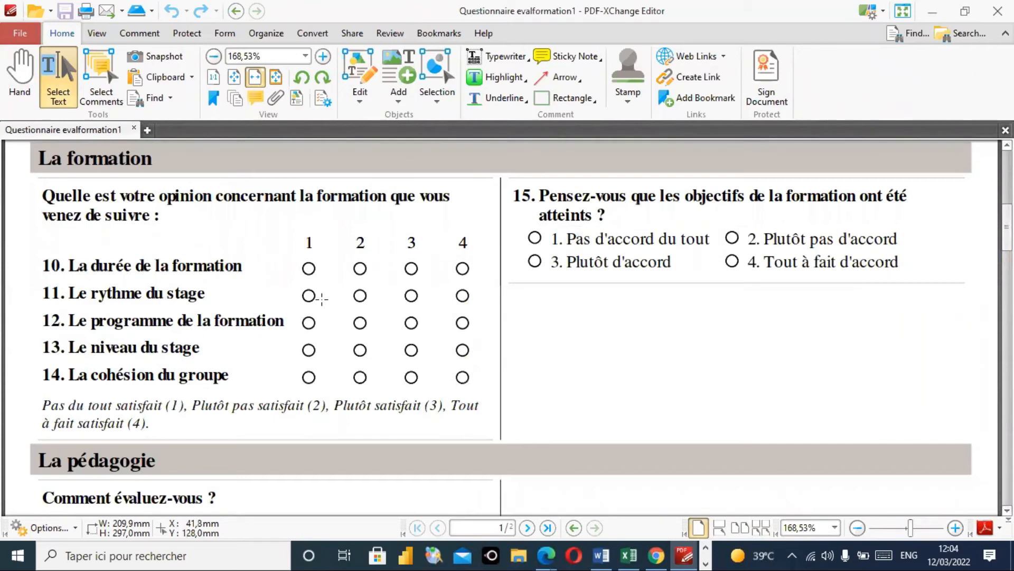
pyautogui.click(943, 11)
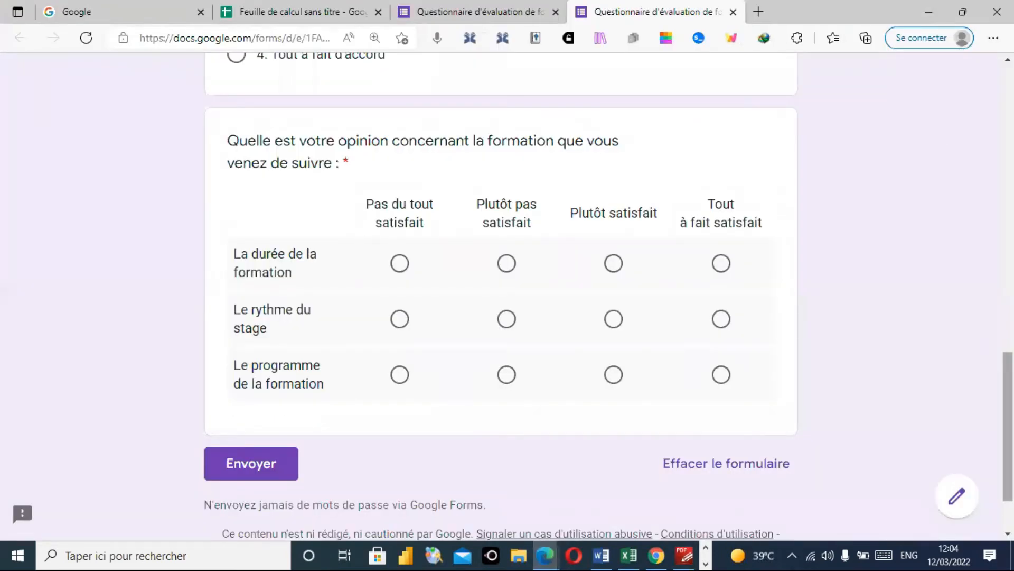
# - Close the respondent preview and bring up the Envoyer send-form dialog in the editor
pyautogui.moveTo(1007, 426); pyautogui.dragTo(1007, 140)
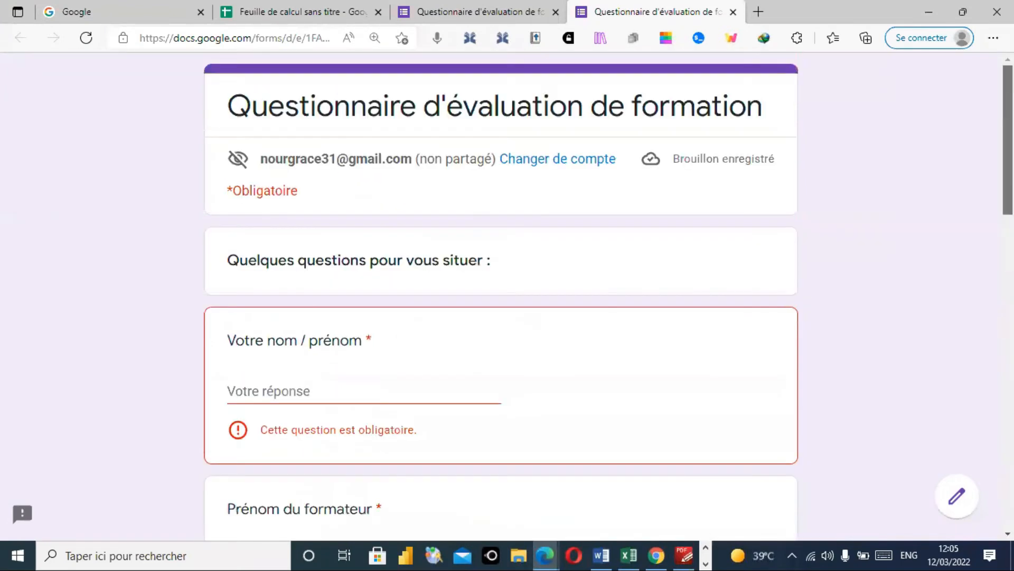
pyautogui.click(733, 12)
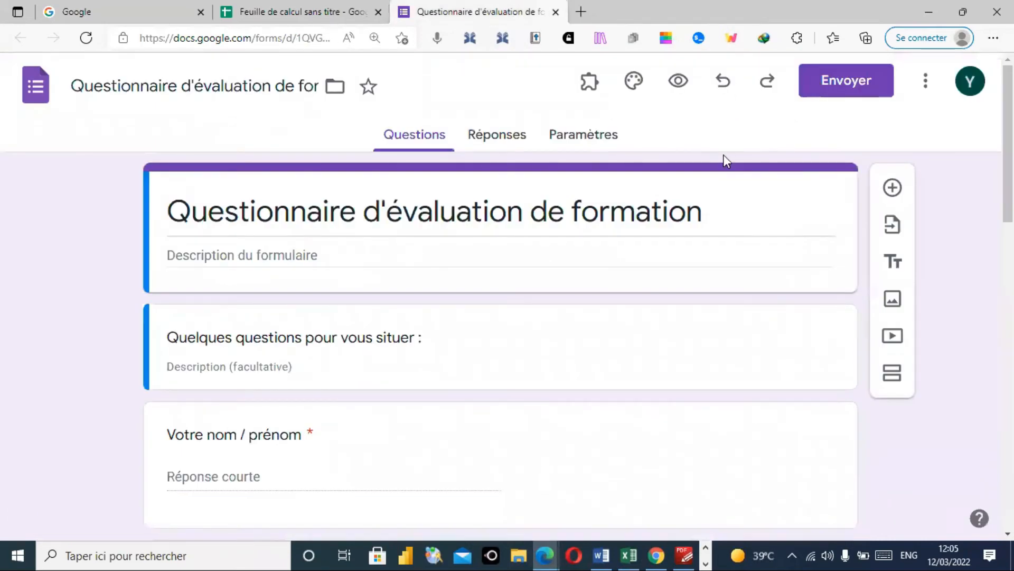
pyautogui.click(846, 84)
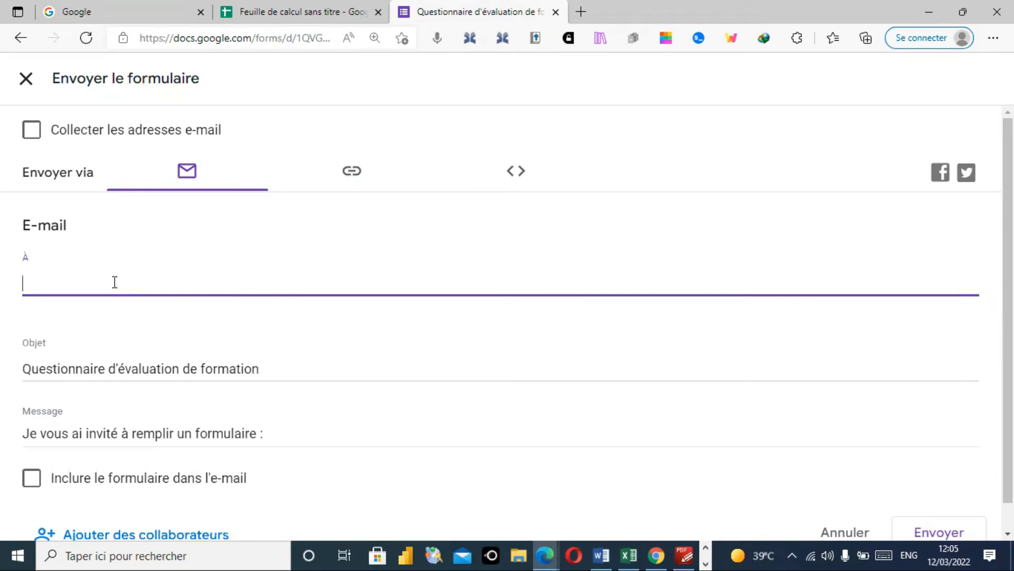
# - Switch to the link option, shorten the URL to forms.gle, and copy it to the clipboard
pyautogui.click(352, 176)
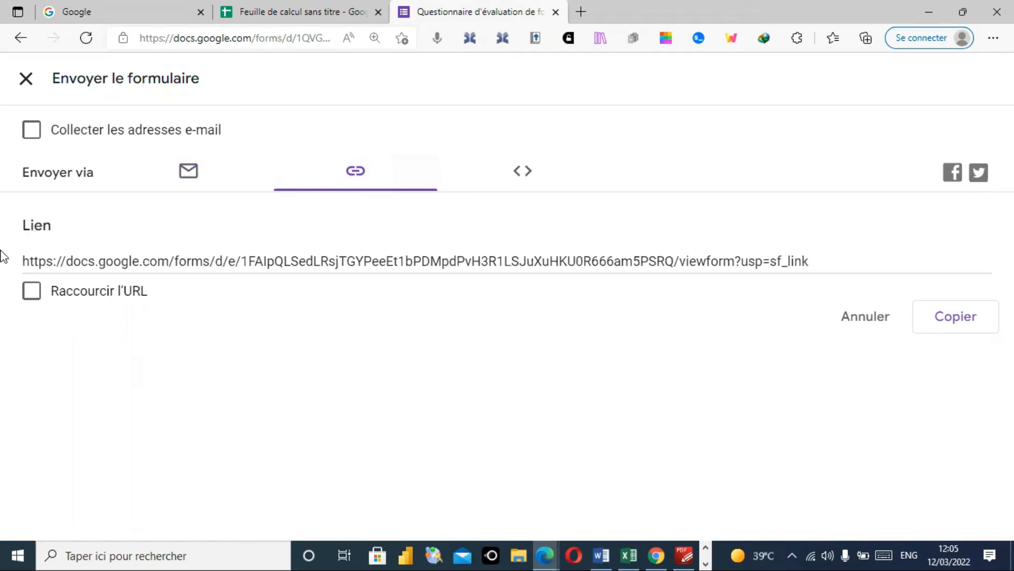
pyautogui.click(34, 301)
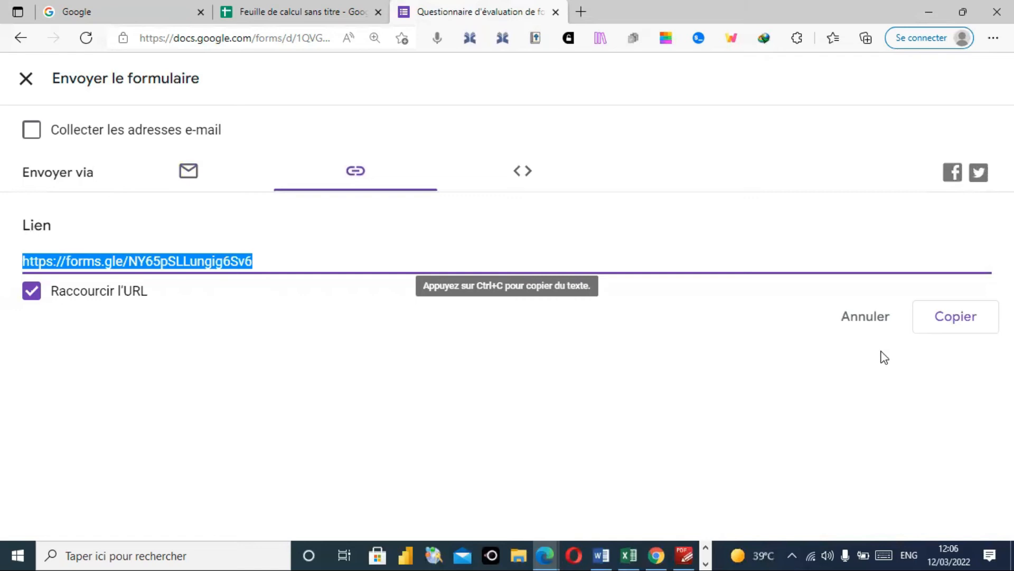
pyautogui.click(963, 319)
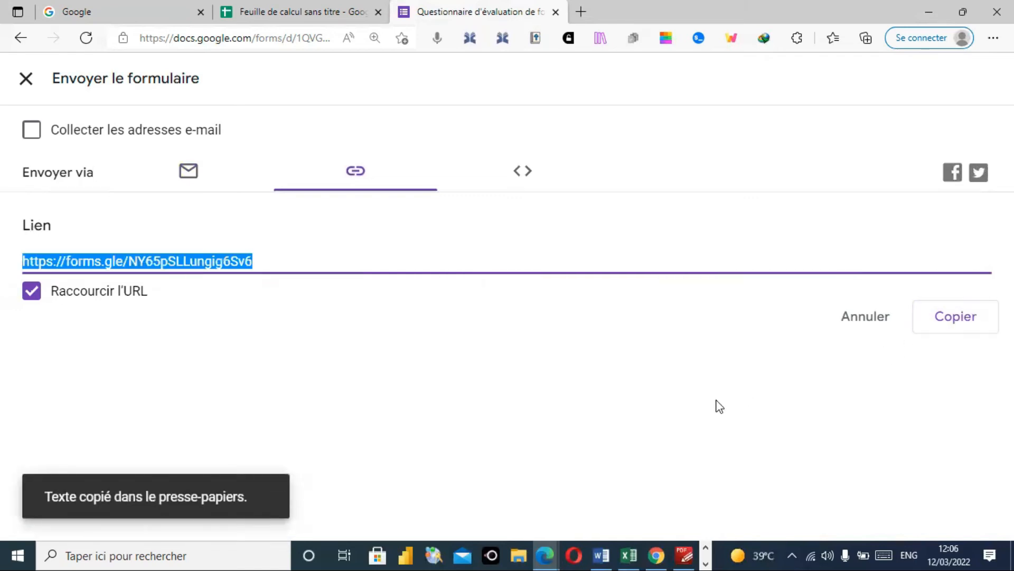
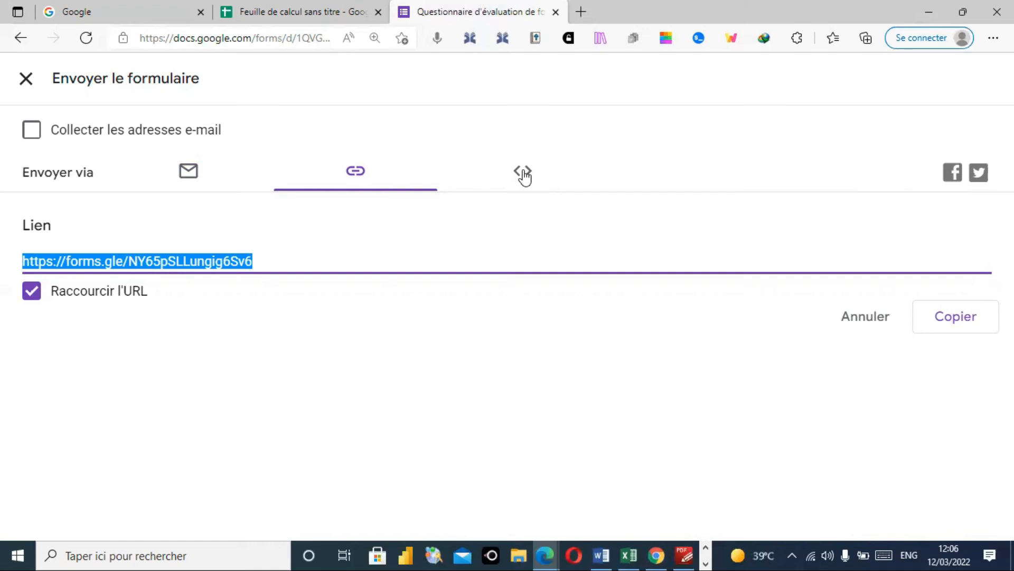
# - View the form's HTML iframe embed code, then close the Envoyer le formulaire dialog
pyautogui.click(524, 175)
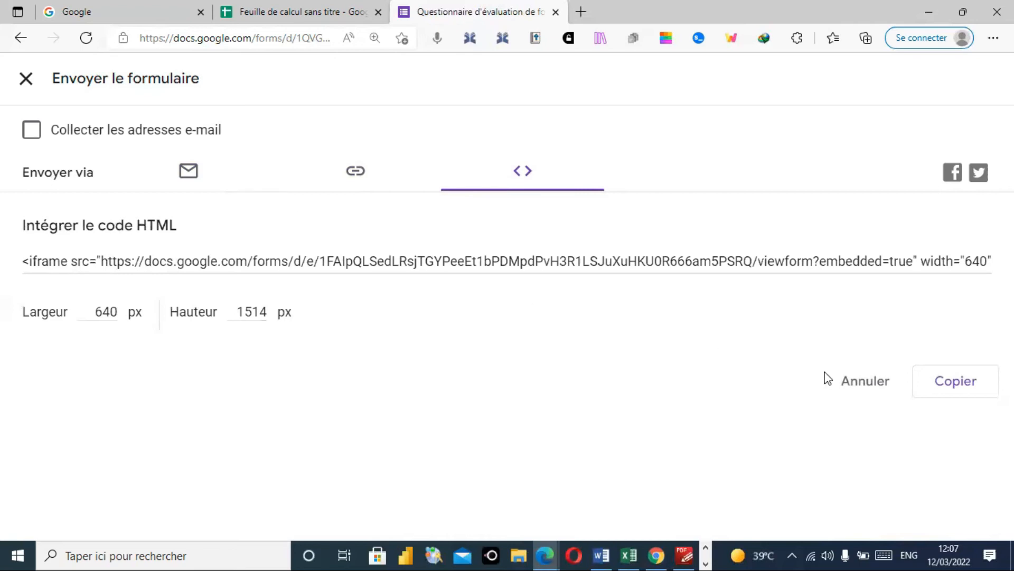
pyautogui.click(861, 378)
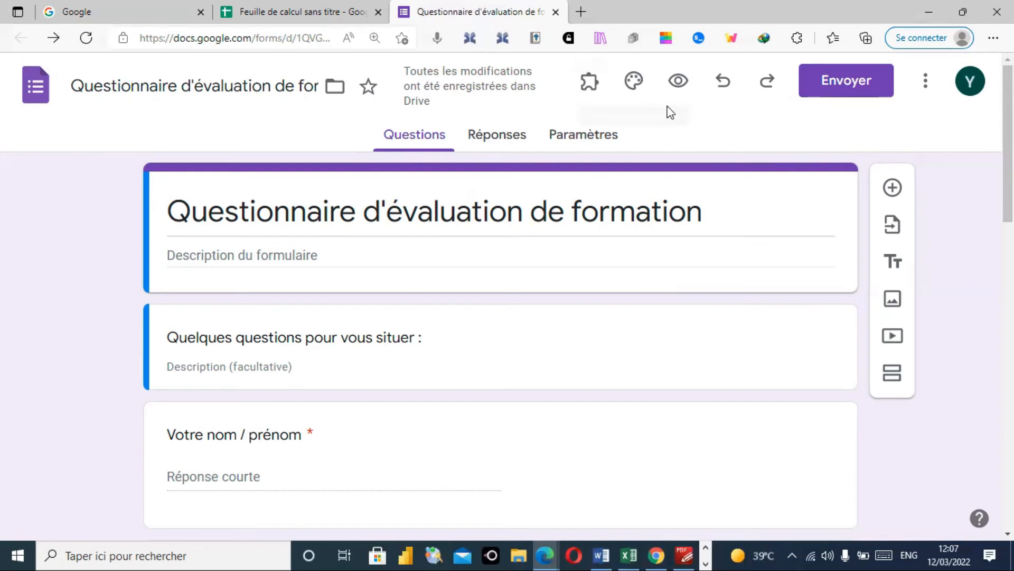
# - Open the Options de thème panel from the palette icon after dismissing the three-dot menu
pyautogui.click(925, 95)
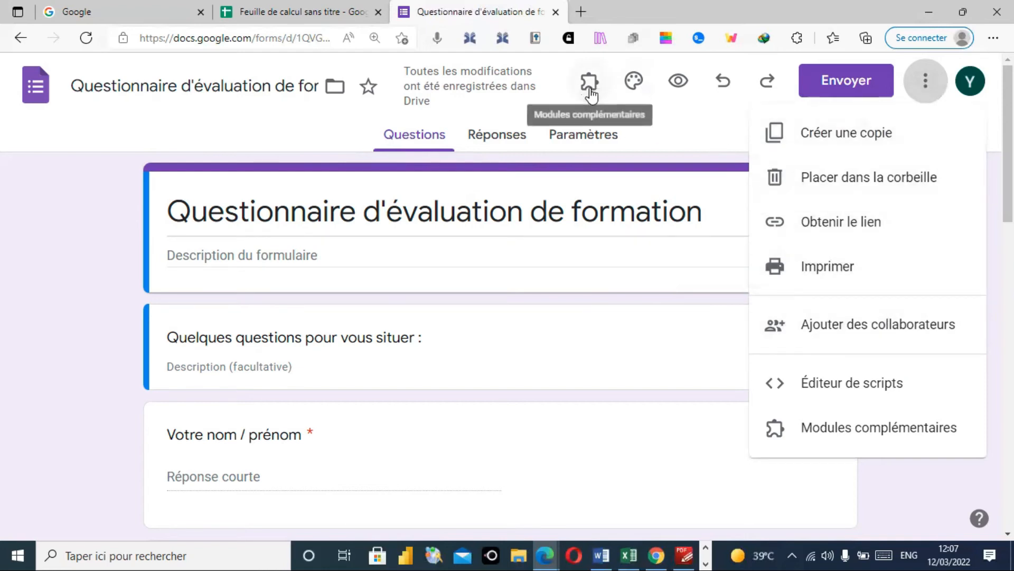
pyautogui.click(633, 87)
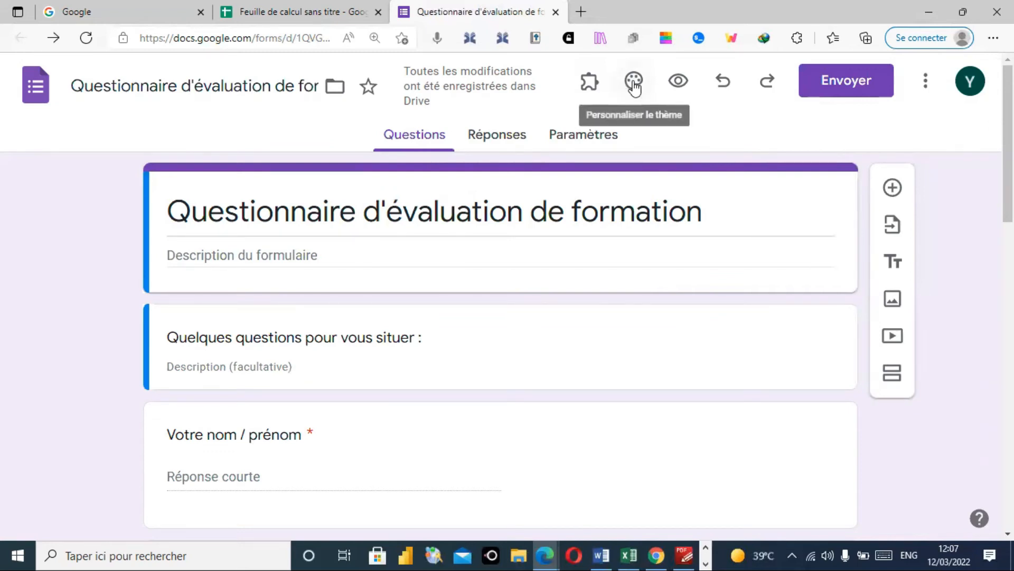
pyautogui.click(634, 85)
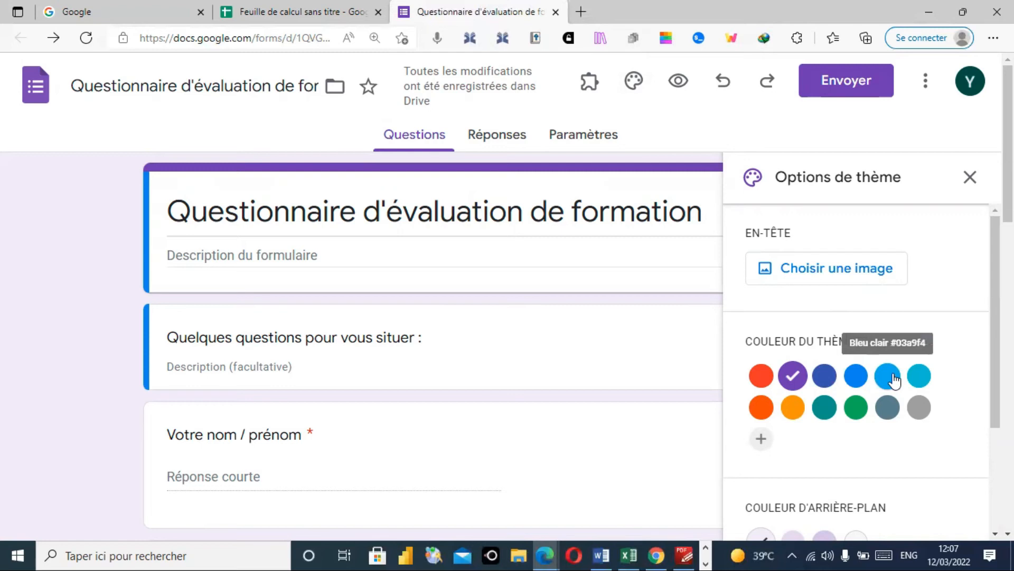
# - Try orange and green, settle on a light blue (Bleu clair) theme colour, and close the panel
pyautogui.click(794, 409)
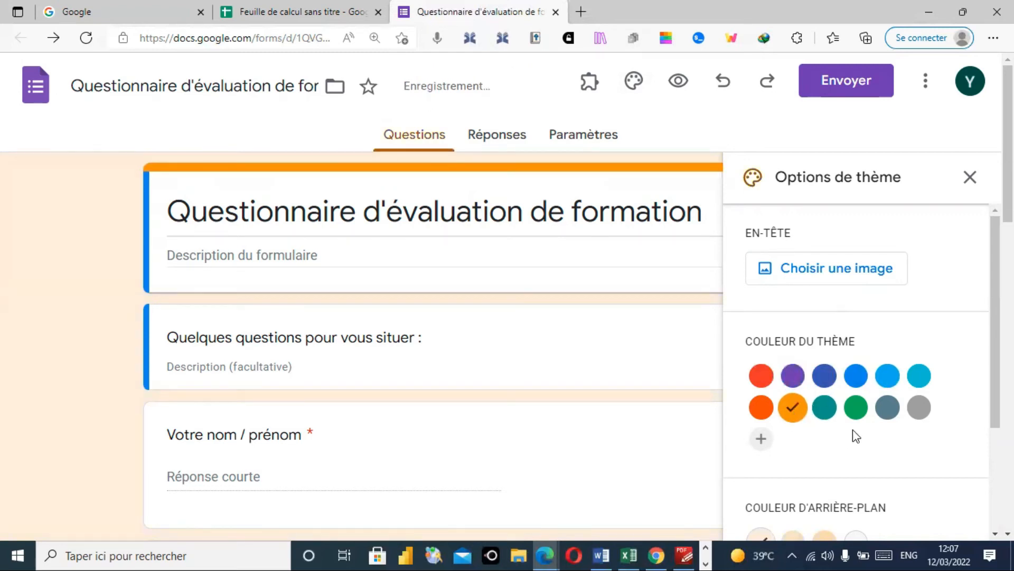
pyautogui.click(859, 415)
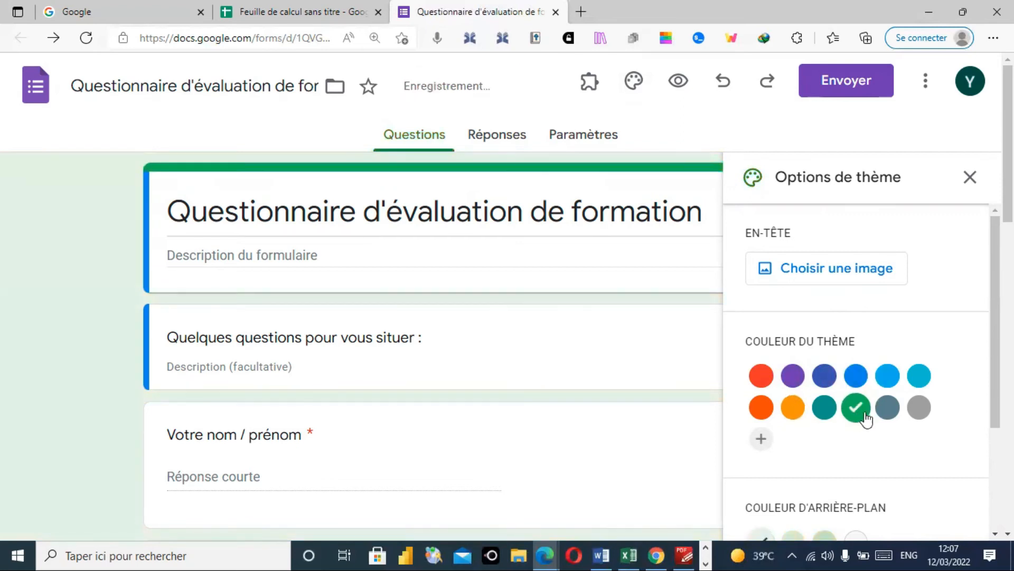
pyautogui.click(893, 386)
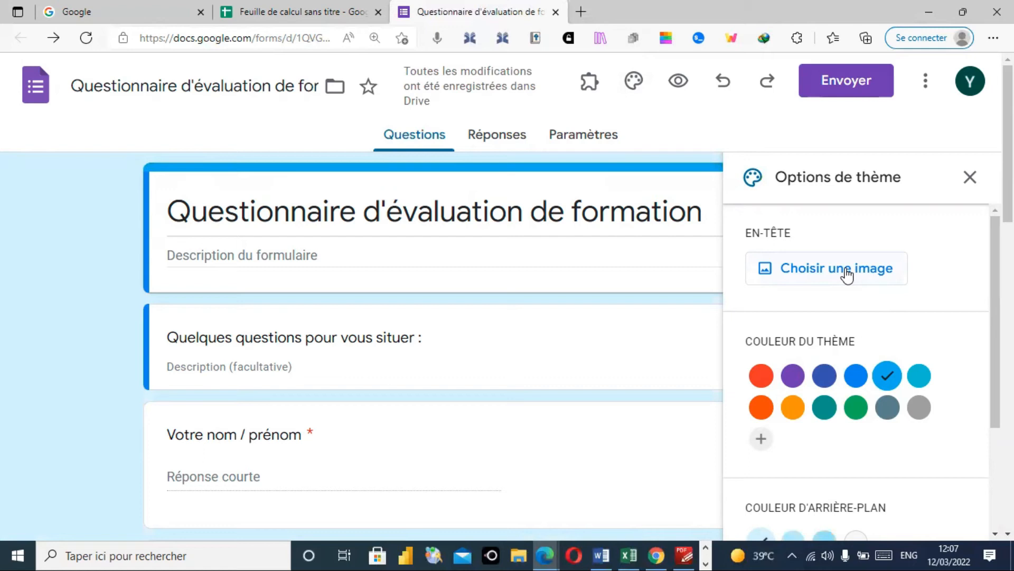
pyautogui.scroll(-2, 996, 317)
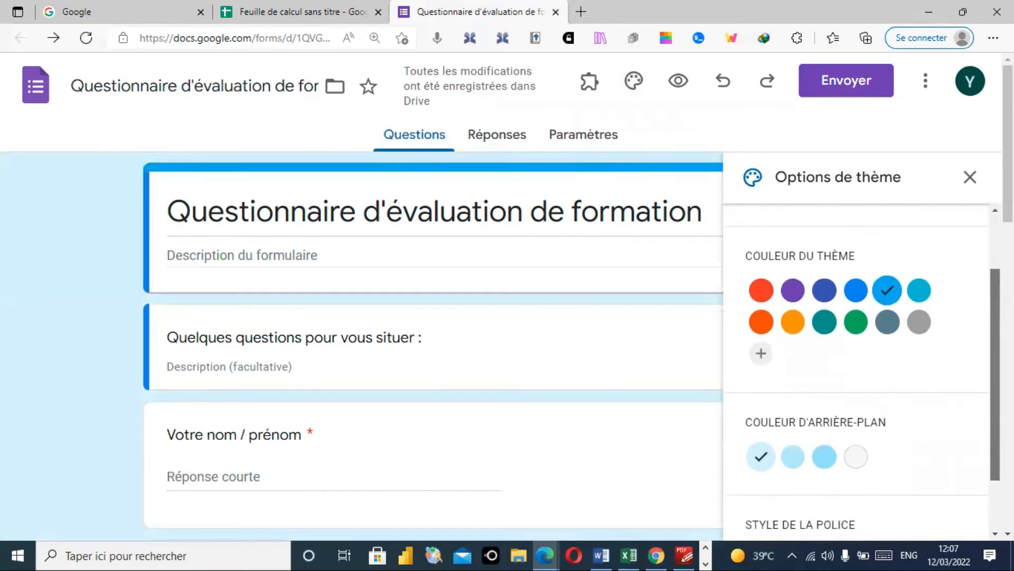
pyautogui.scroll(-2, 856, 343)
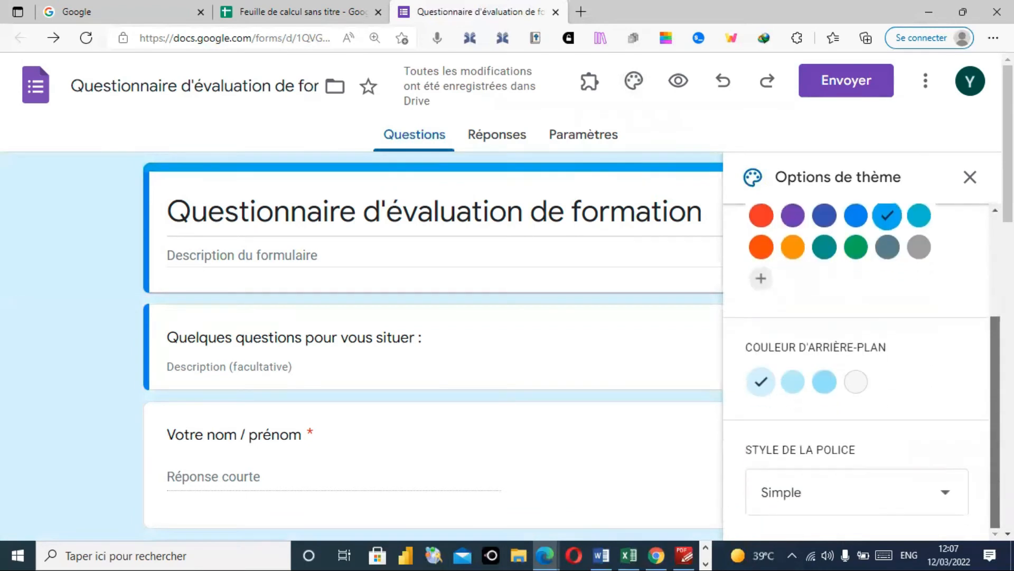
pyautogui.click(972, 179)
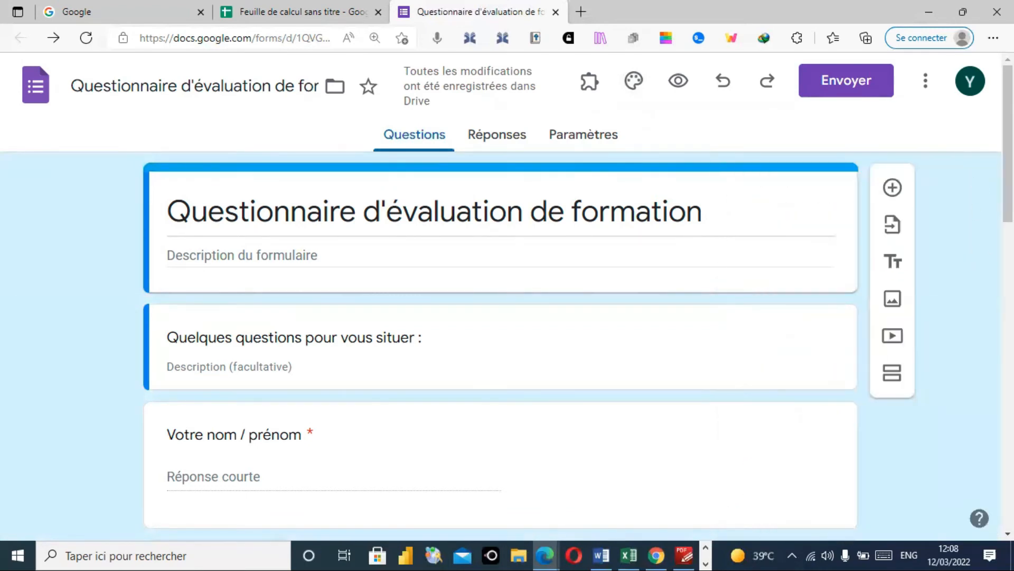
pyautogui.scroll(-3, 508, 296)
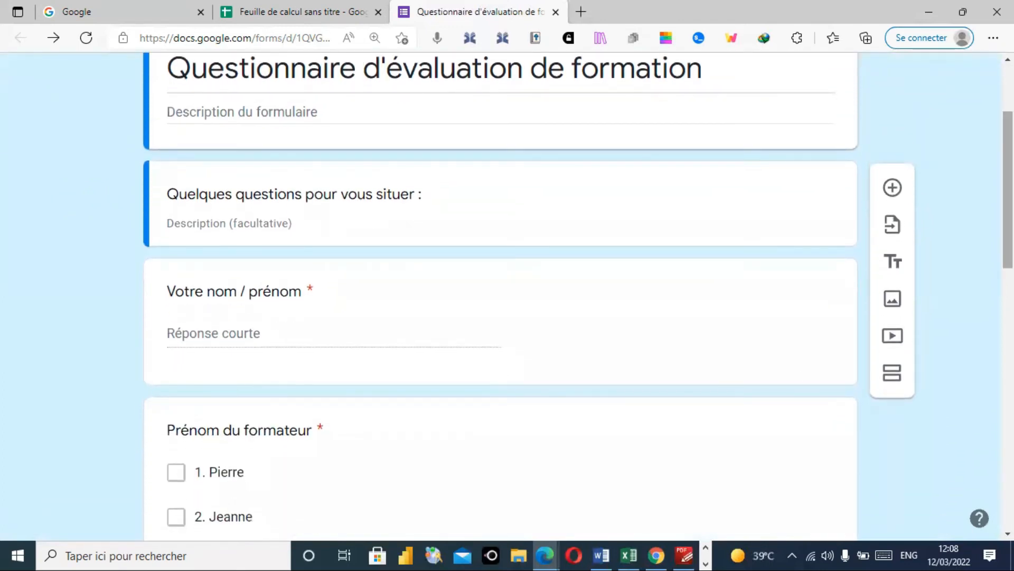
pyautogui.scroll(3, 507, 295)
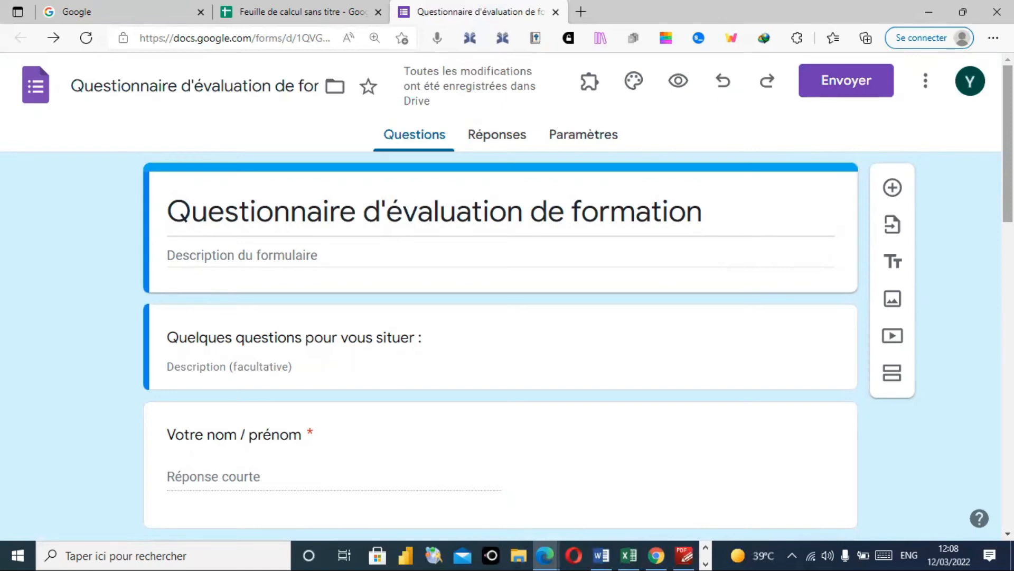
pyautogui.scroll(-3, 507, 296)
pyautogui.scroll(-7, 507, 296)
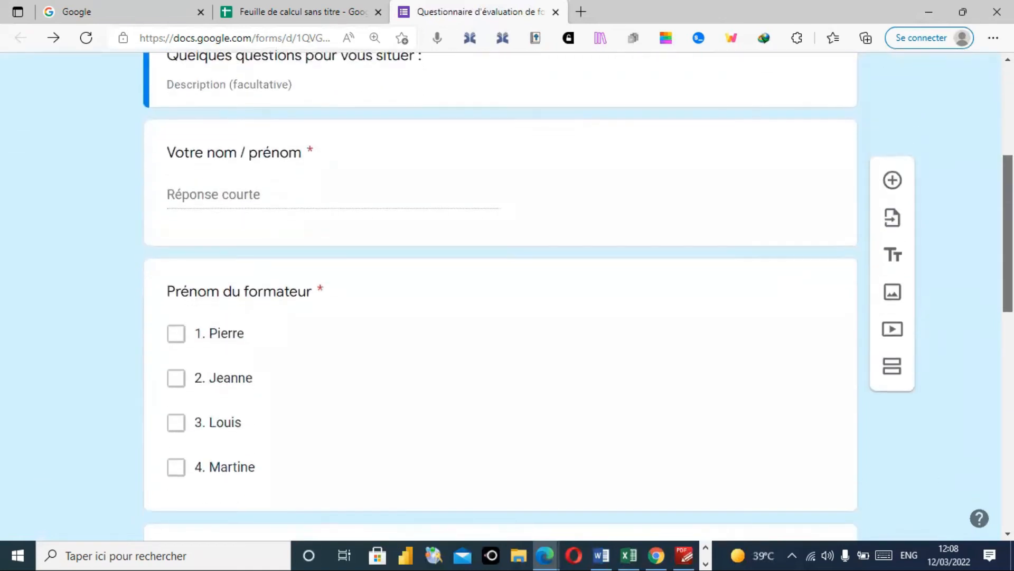
pyautogui.scroll(-4, 508, 296)
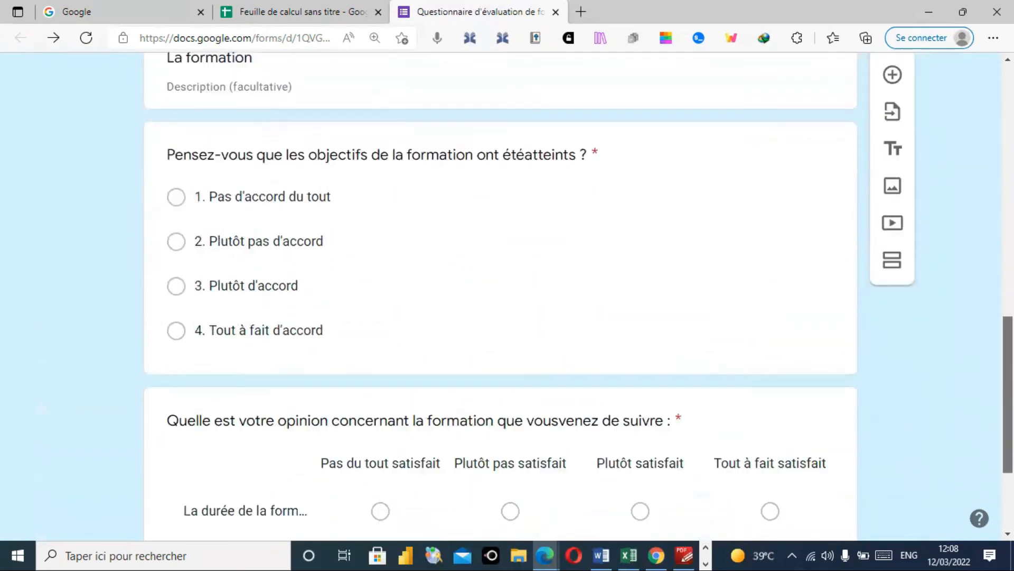
pyautogui.scroll(15, 507, 296)
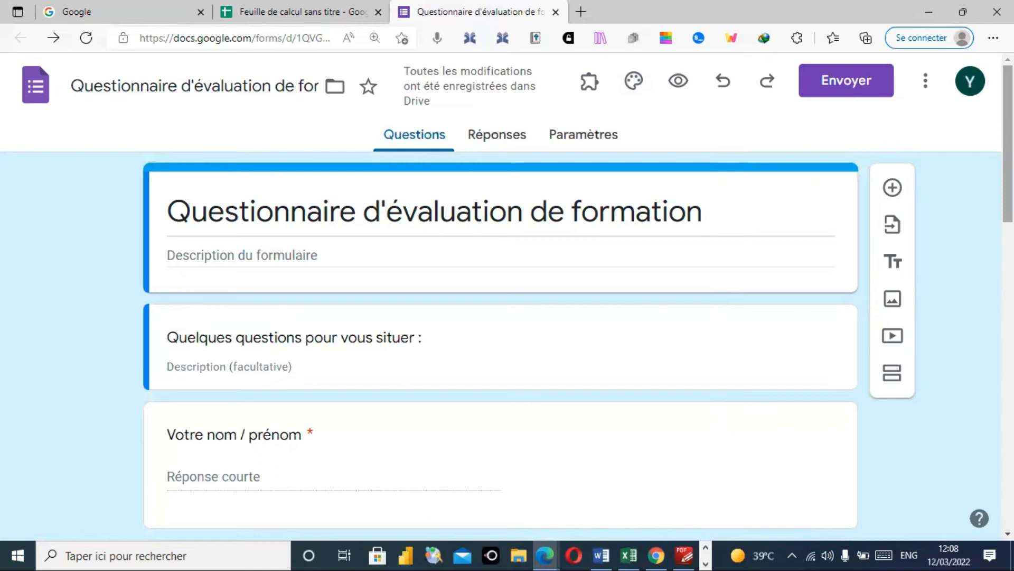
pyautogui.scroll(-4, 507, 296)
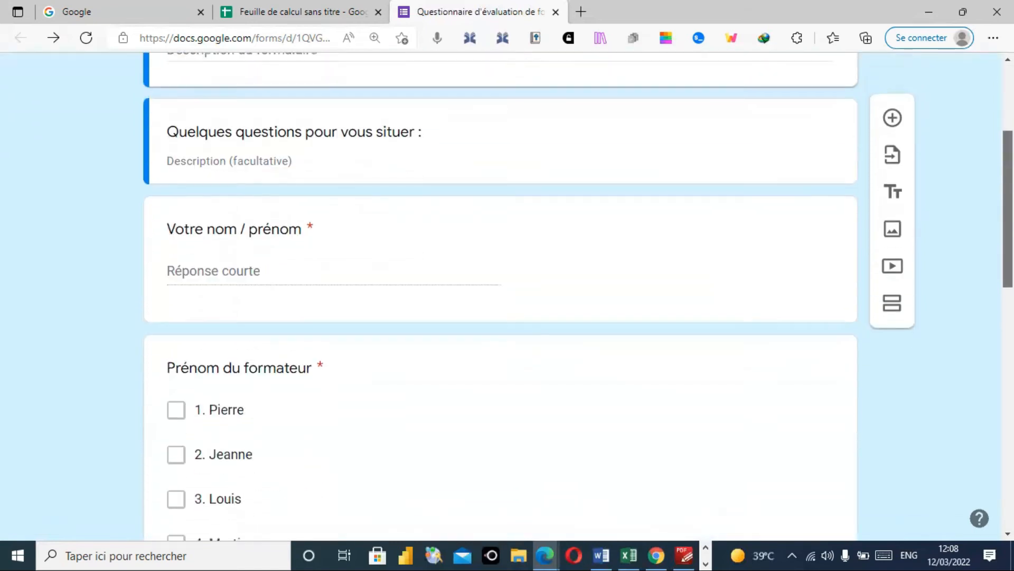
pyautogui.scroll(-7, 508, 296)
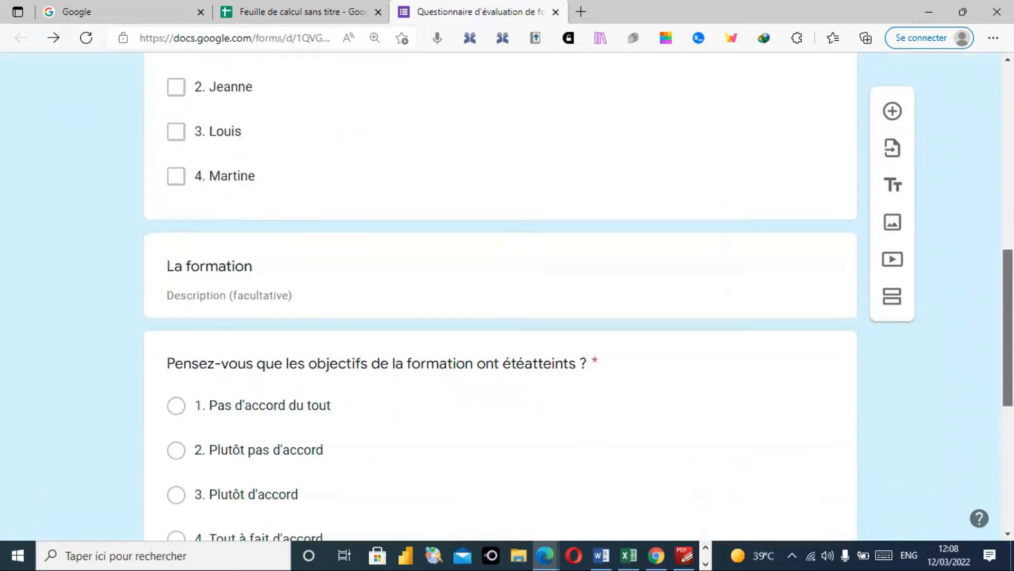
pyautogui.scroll(-1, 507, 296)
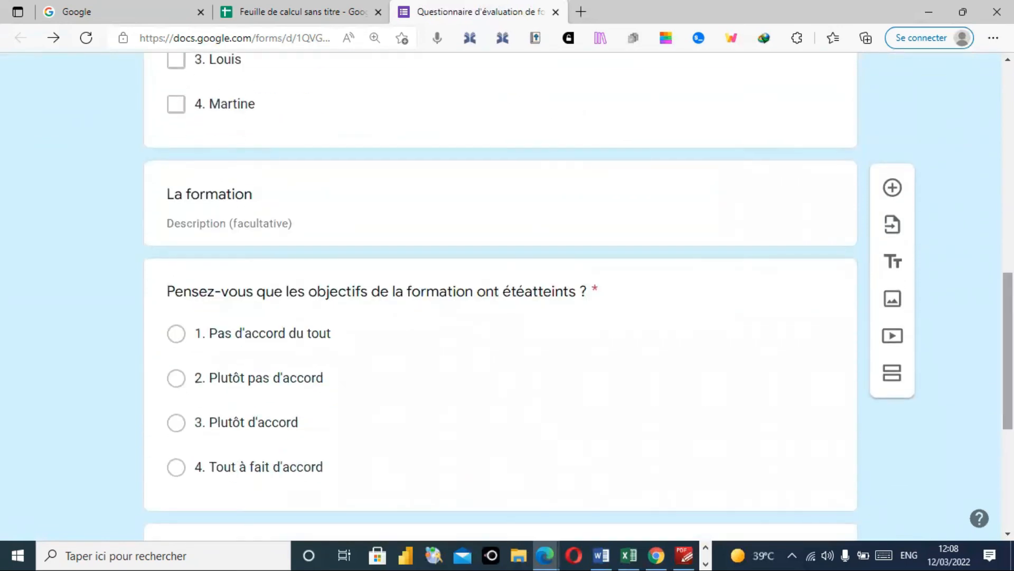
pyautogui.scroll(-6, 507, 296)
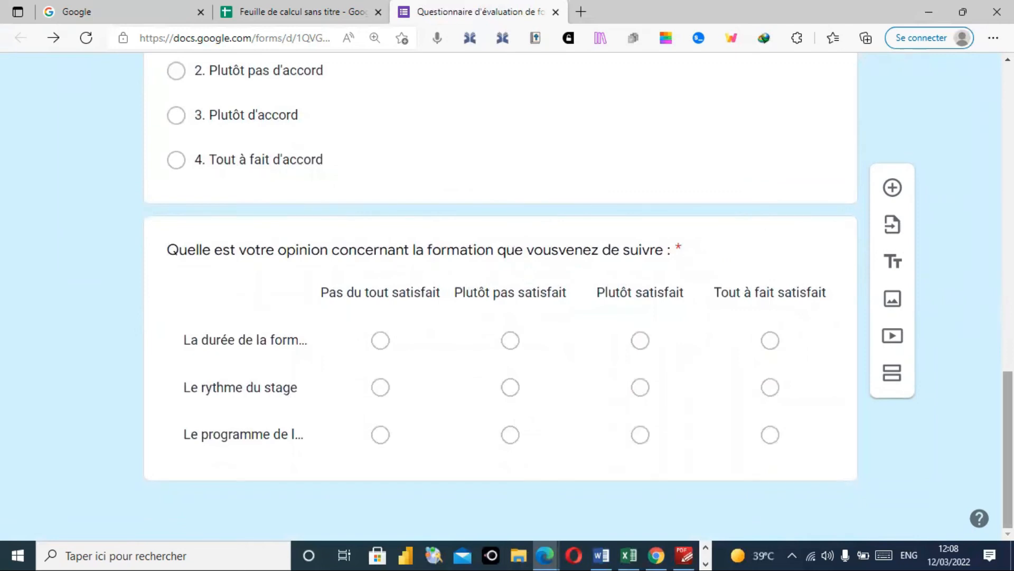
pyautogui.scroll(10, 507, 296)
pyautogui.scroll(6, 507, 296)
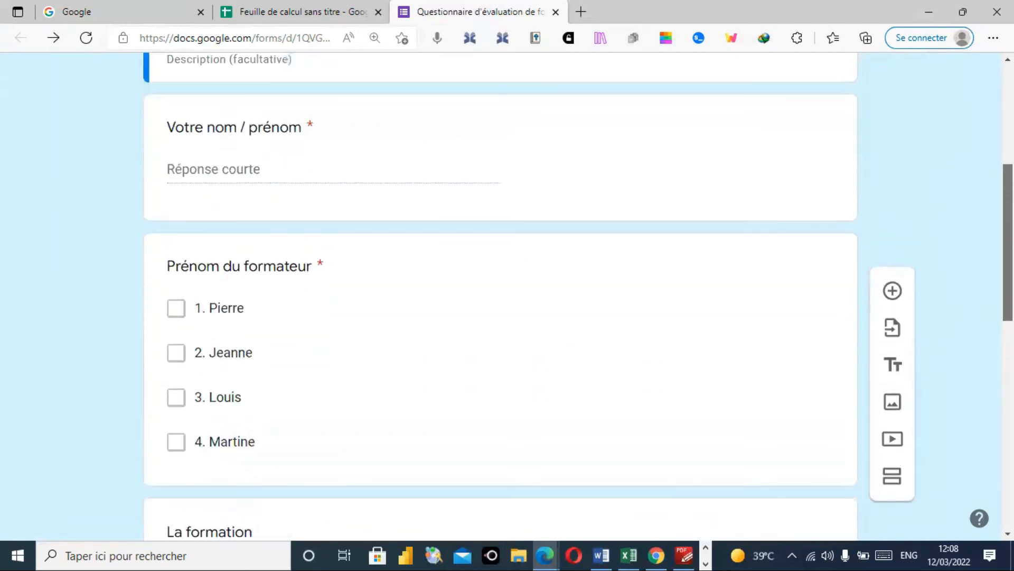
pyautogui.scroll(2, 976, 392)
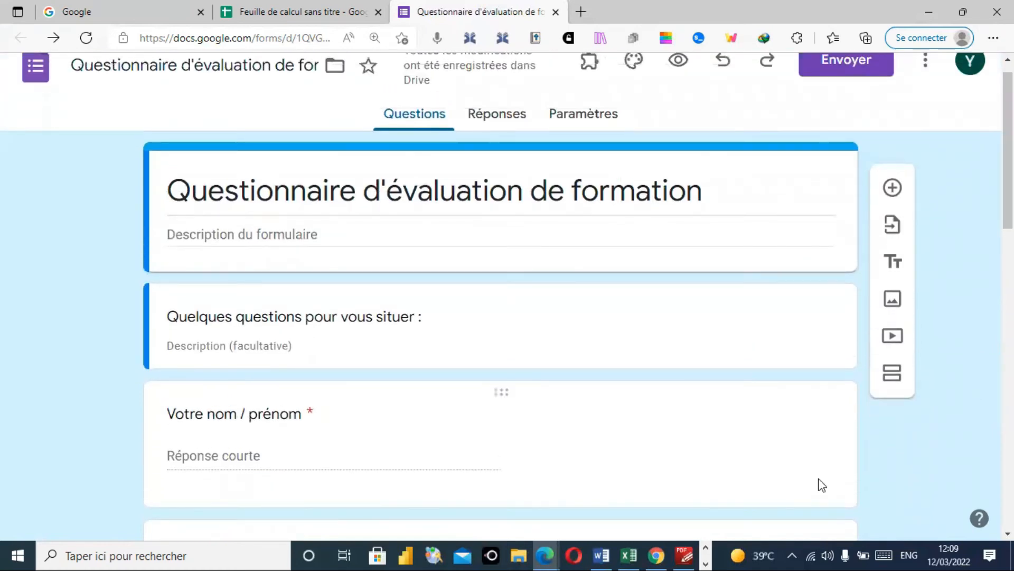
# - Select the Votre nom / prénom question, toggle Obligatoire off and back on, and inspect its extra options
pyautogui.click(747, 446)
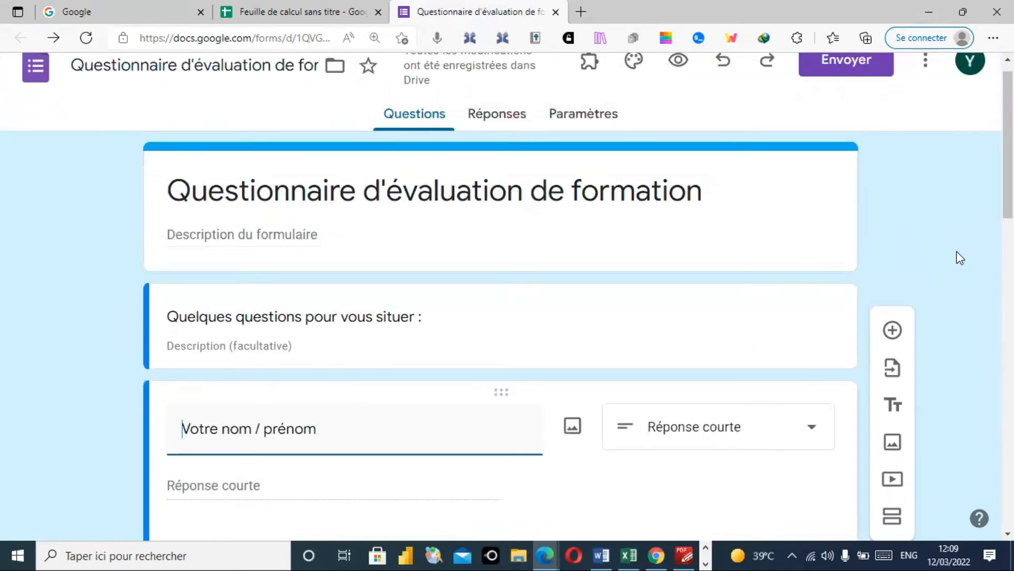
pyautogui.scroll(-4, 1007, 253)
pyautogui.scroll(-3, 1006, 253)
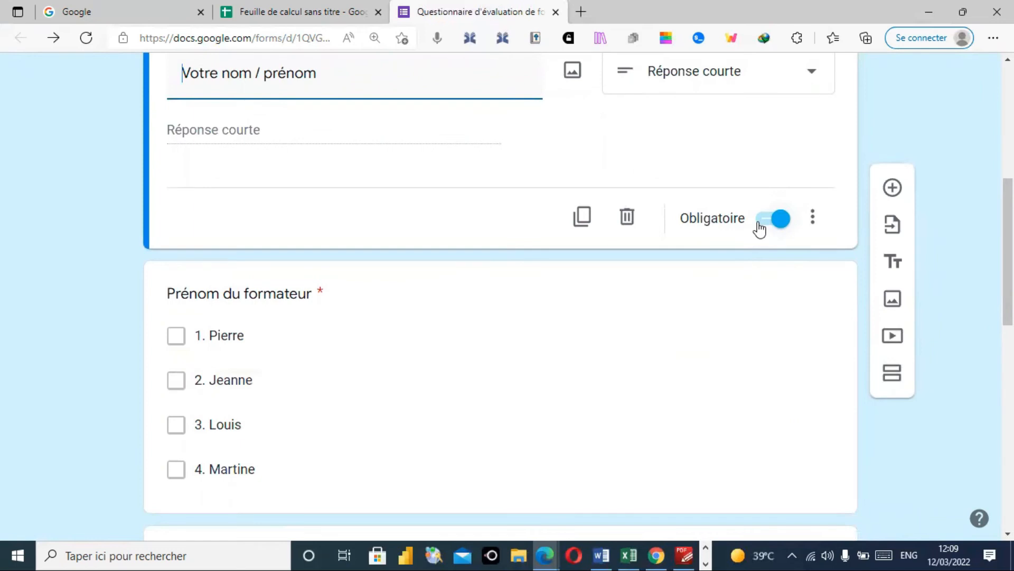
pyautogui.click(767, 225)
pyautogui.click(780, 227)
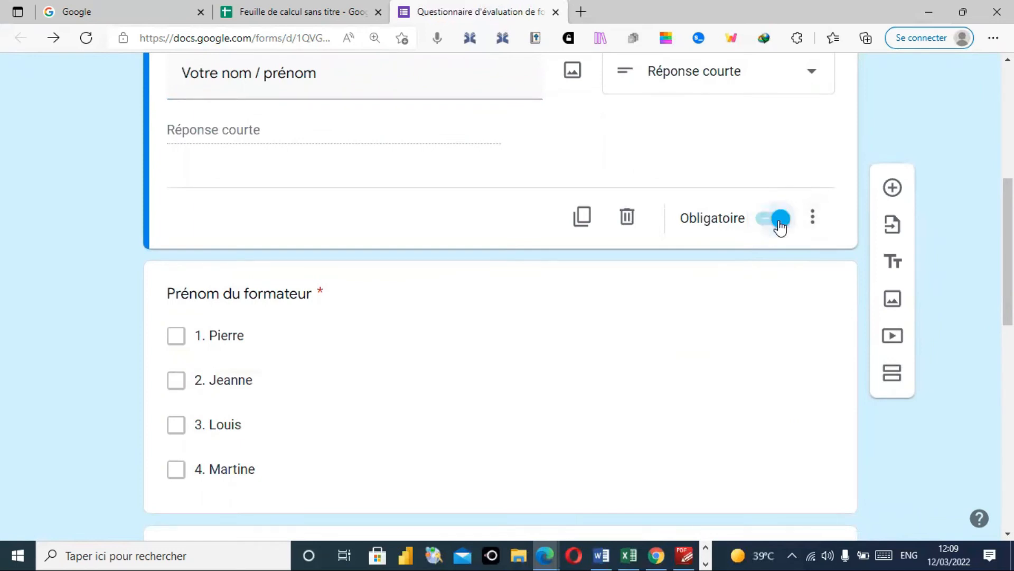
pyautogui.click(813, 220)
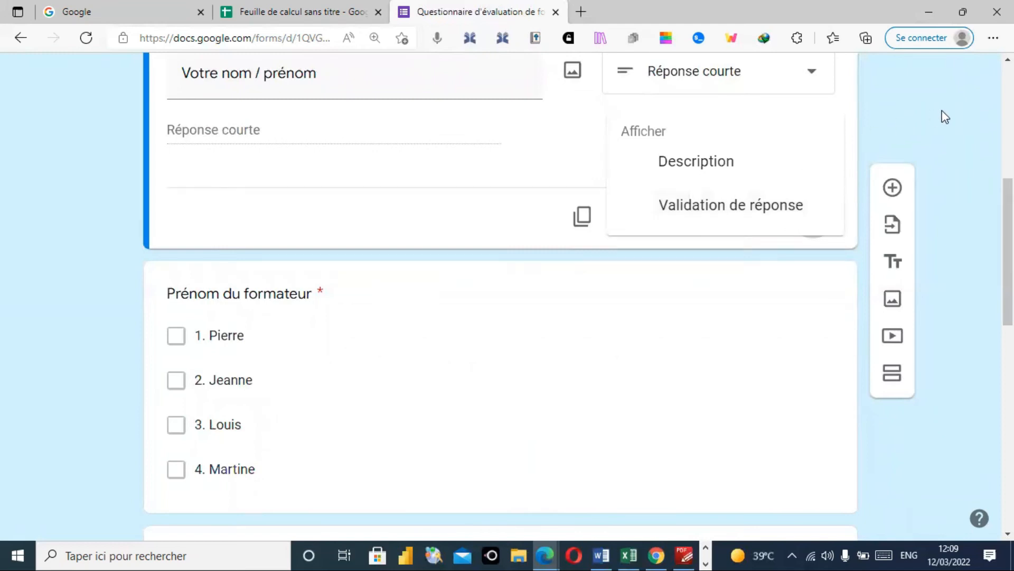
pyautogui.click(812, 74)
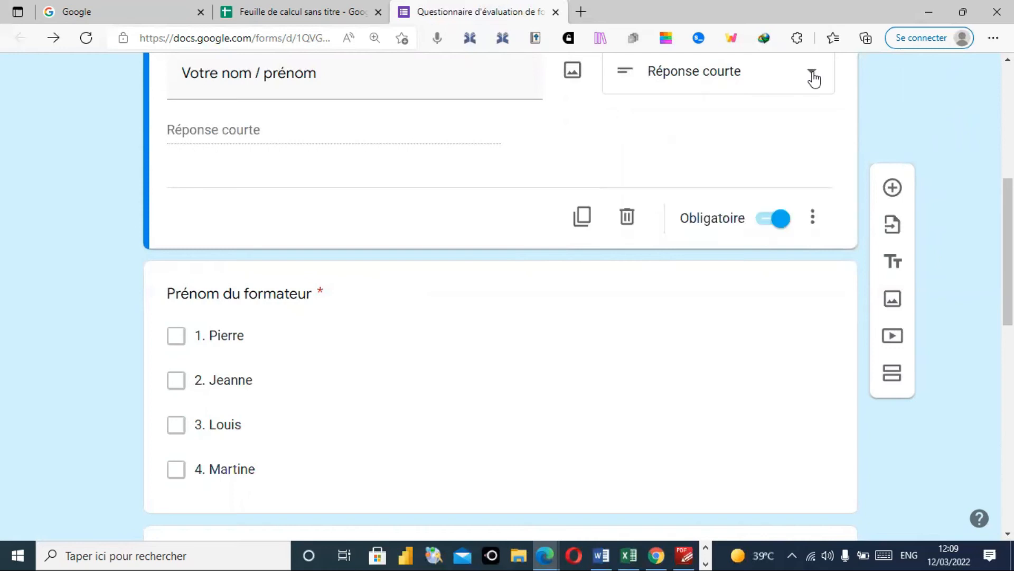
pyautogui.click(812, 76)
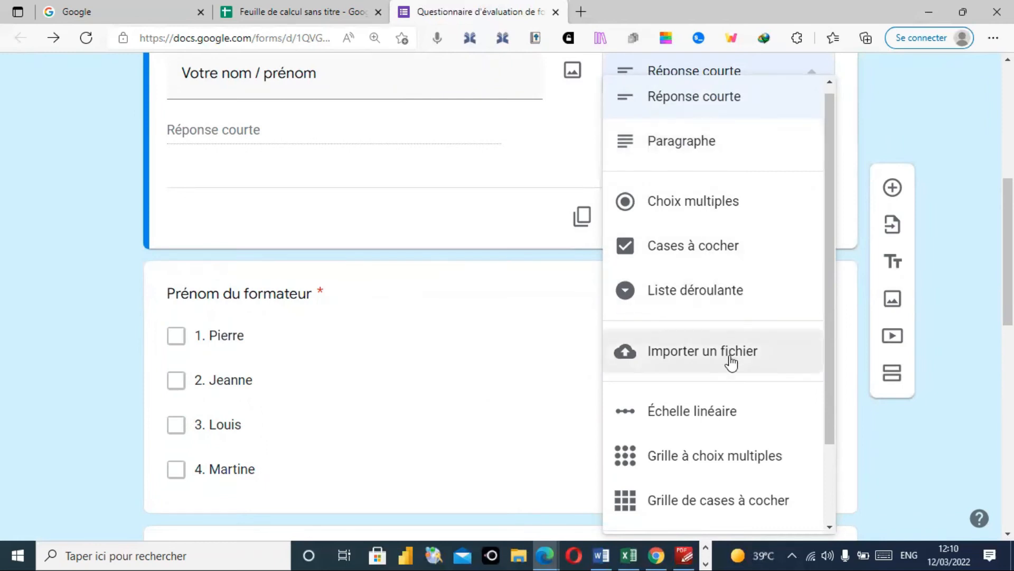
pyautogui.moveTo(829, 300); pyautogui.dragTo(826, 422)
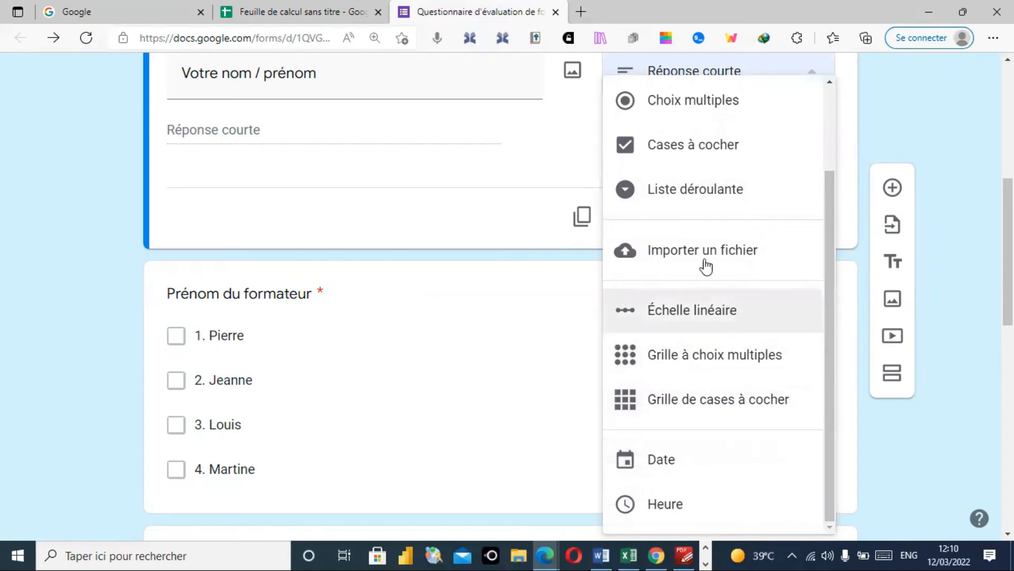
pyautogui.moveTo(828, 282); pyautogui.dragTo(829, 175)
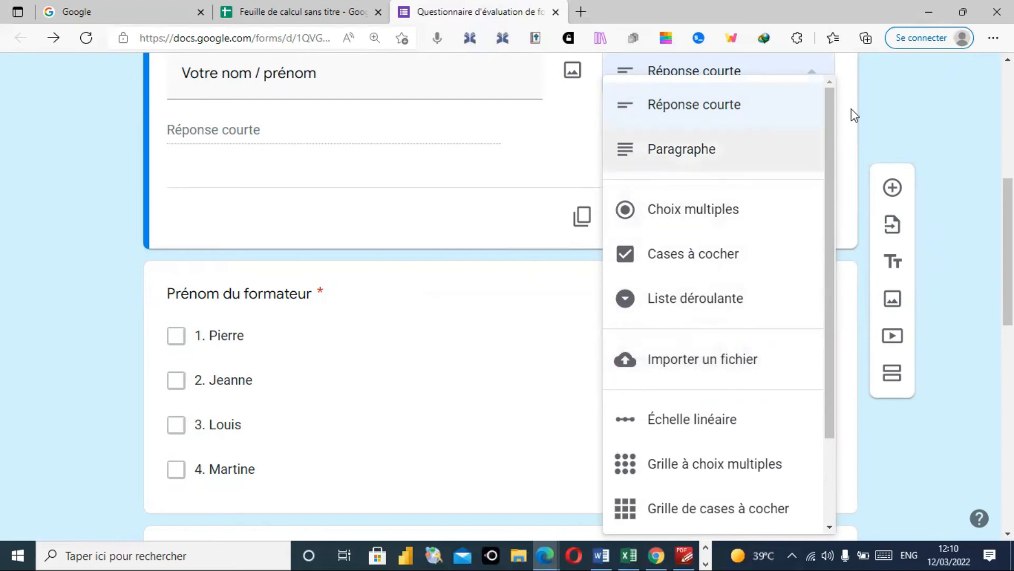
pyautogui.click(924, 102)
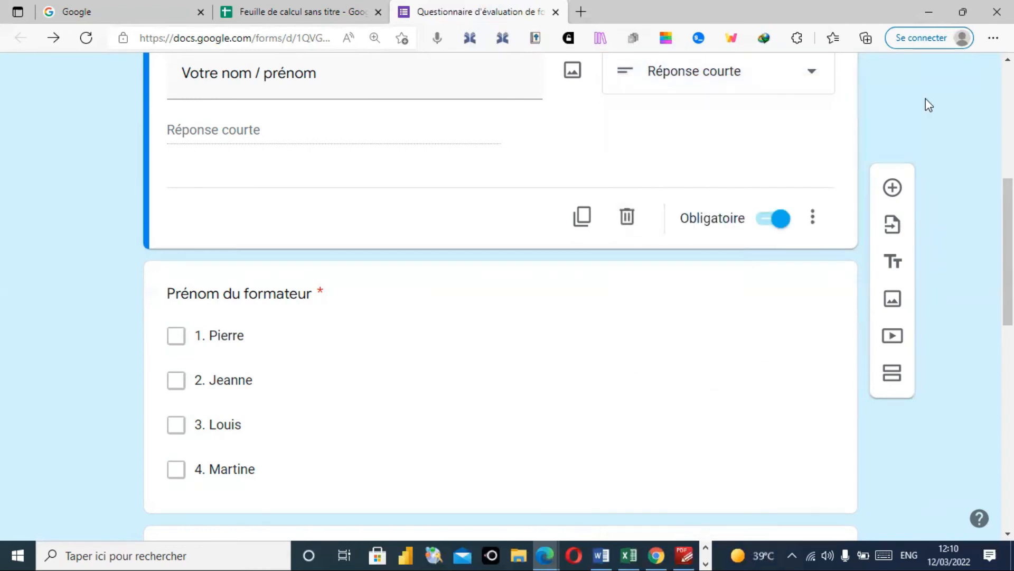
pyautogui.scroll(-10, 501, 295)
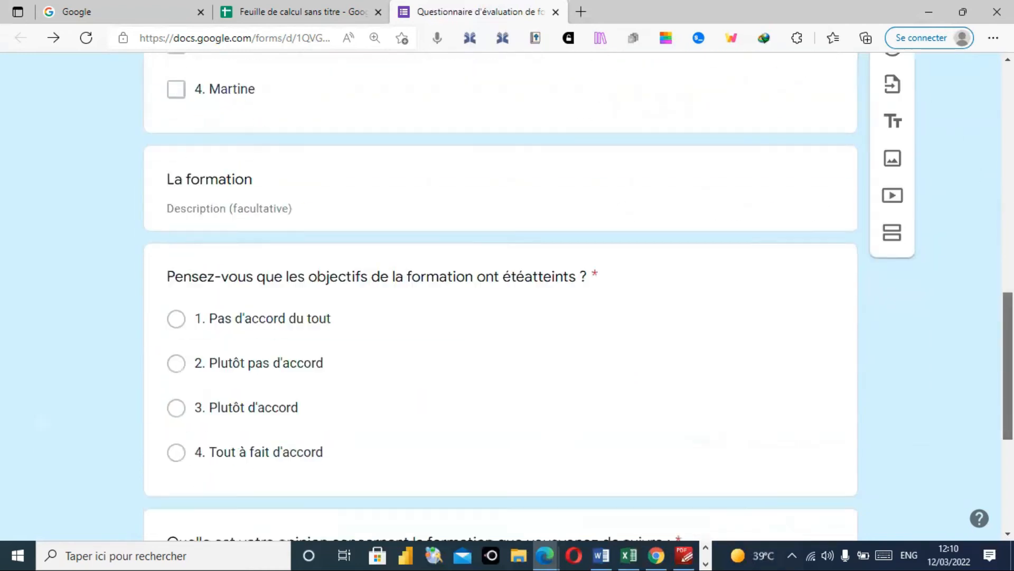
pyautogui.scroll(-2, 501, 295)
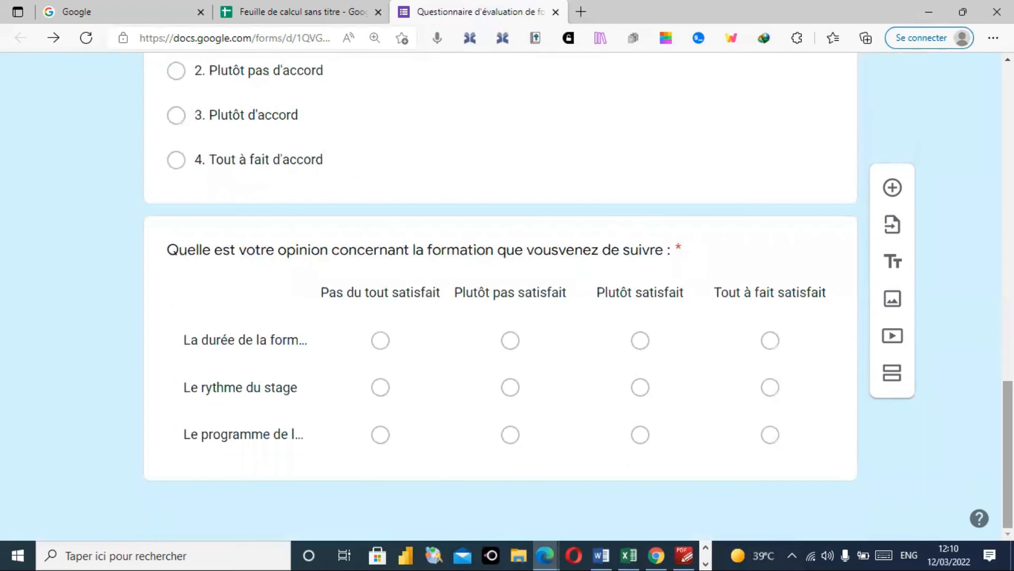
pyautogui.scroll(15, 501, 296)
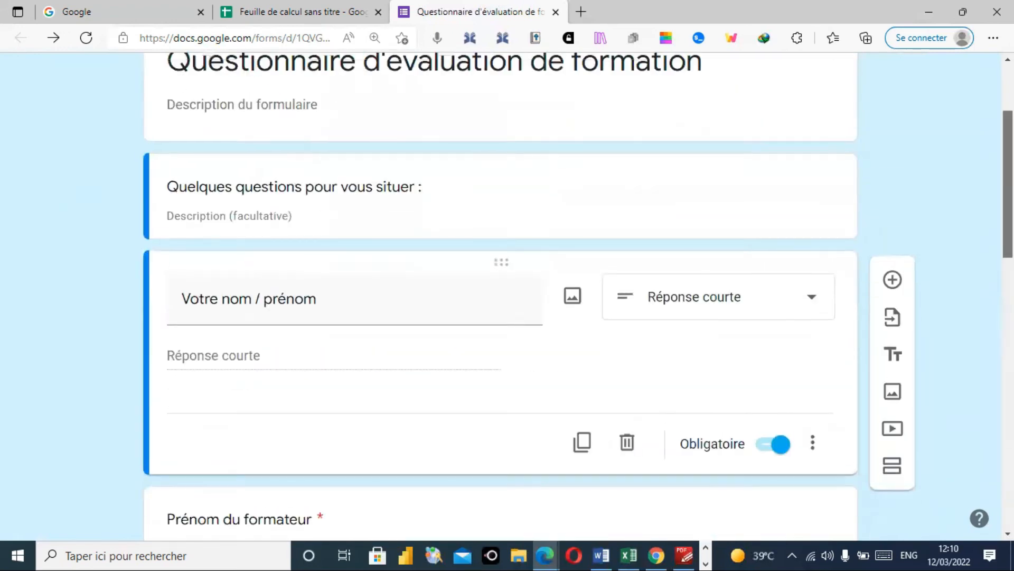
pyautogui.moveTo(1007, 184); pyautogui.dragTo(1008, 138)
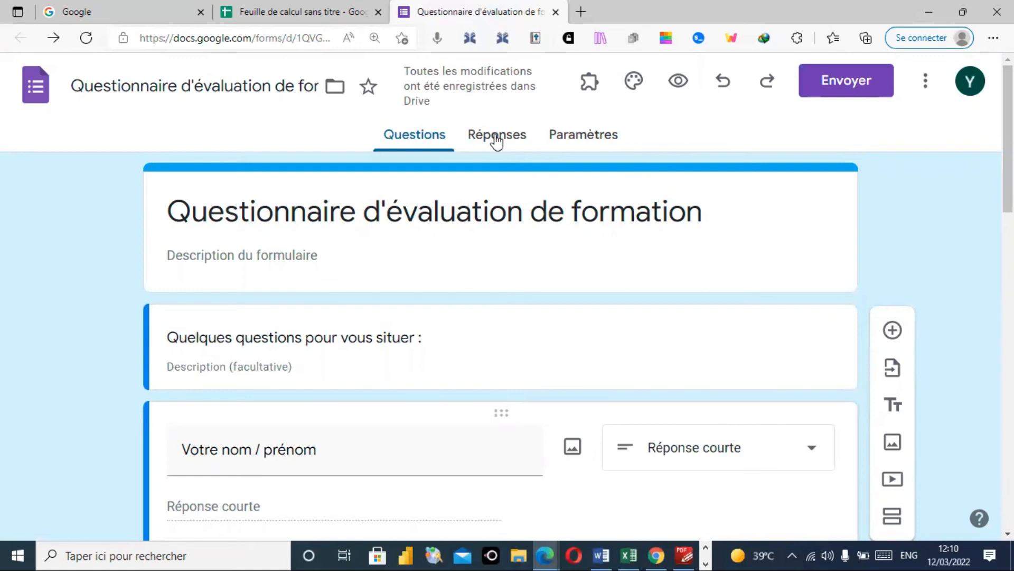
# - Preview the form as a respondent and enter a test respondent's full name
pyautogui.click(681, 85)
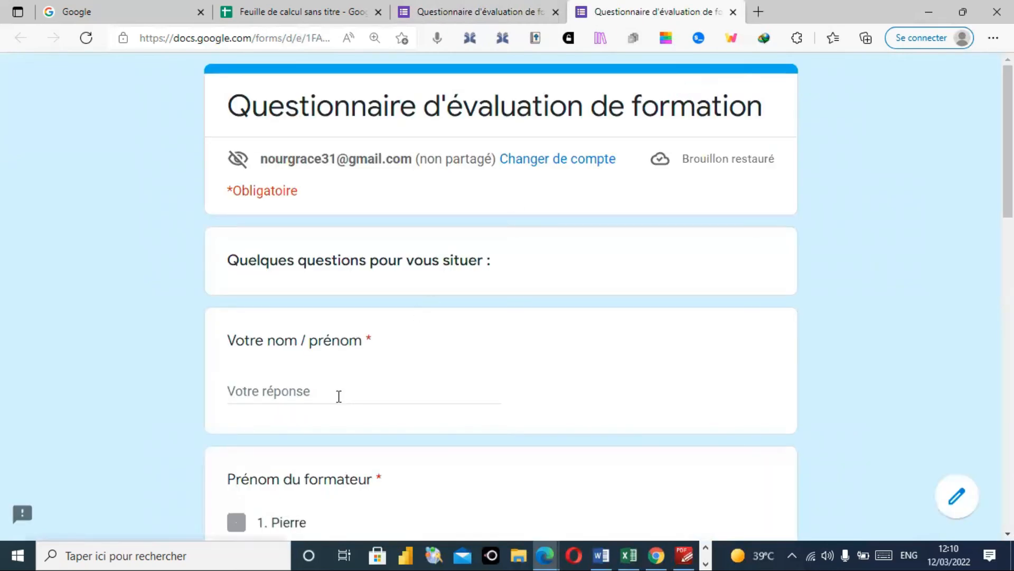
pyautogui.click(354, 390)
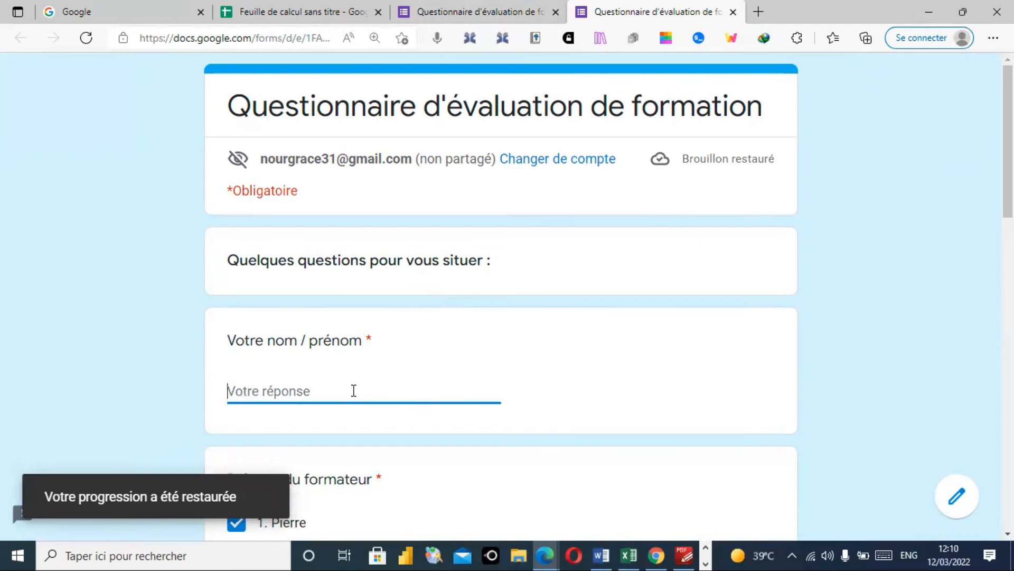
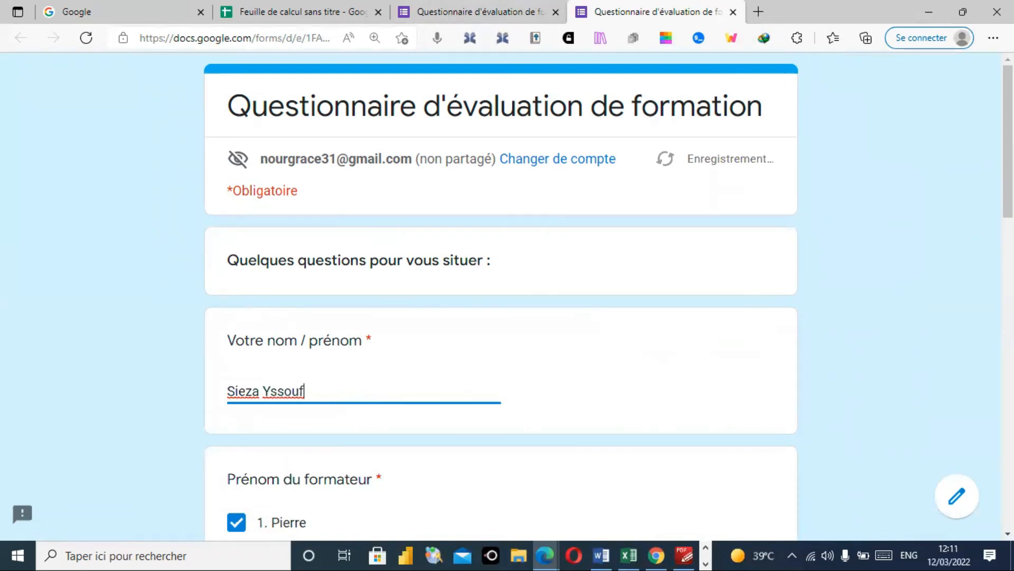
pyautogui.scroll(-10, 501, 296)
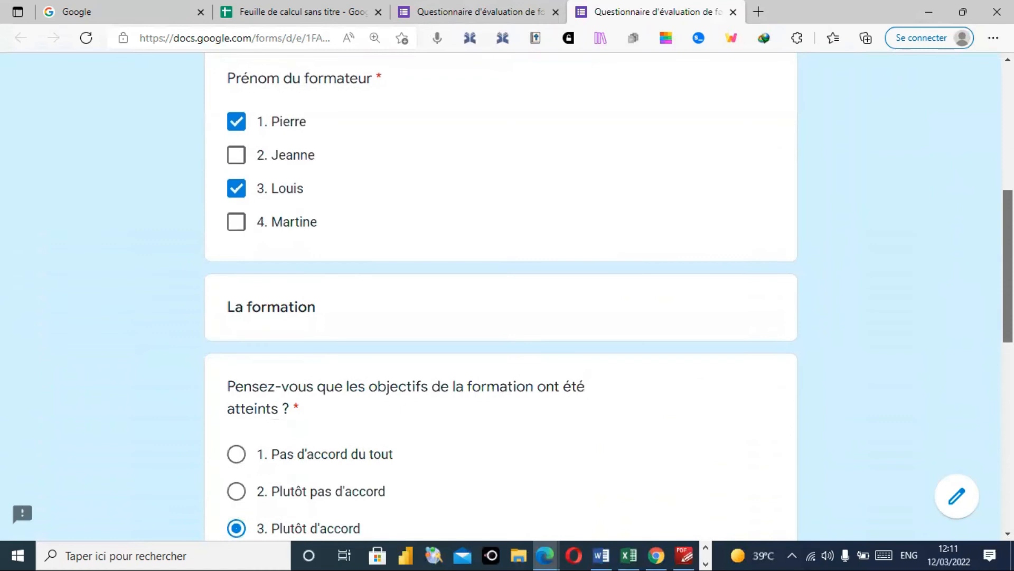
pyautogui.scroll(-6, 986, 464)
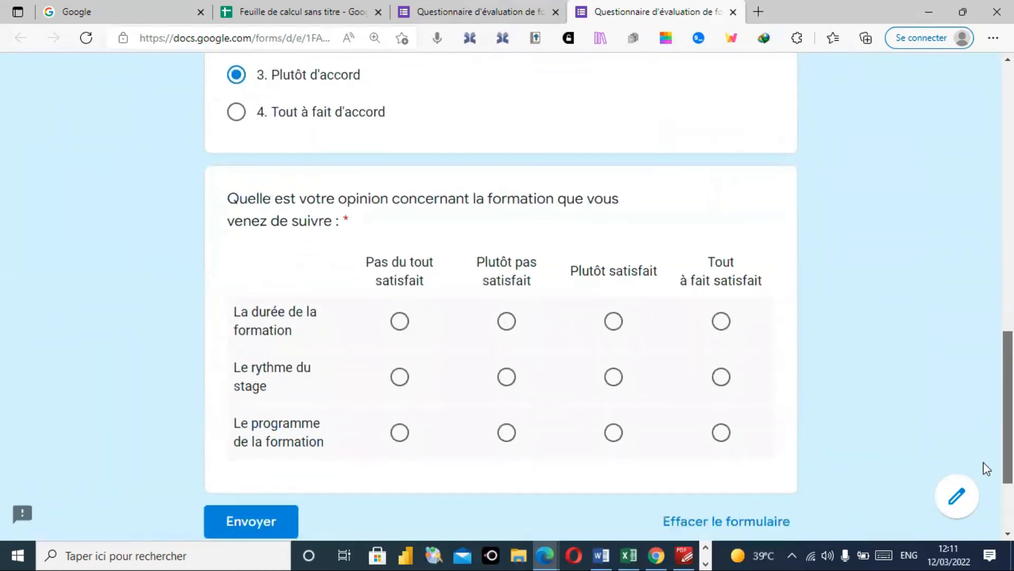
# - Rate duration Pas du tout satisfait, pace and programme Plutôt pas satisfait, and submit
pyautogui.click(400, 288)
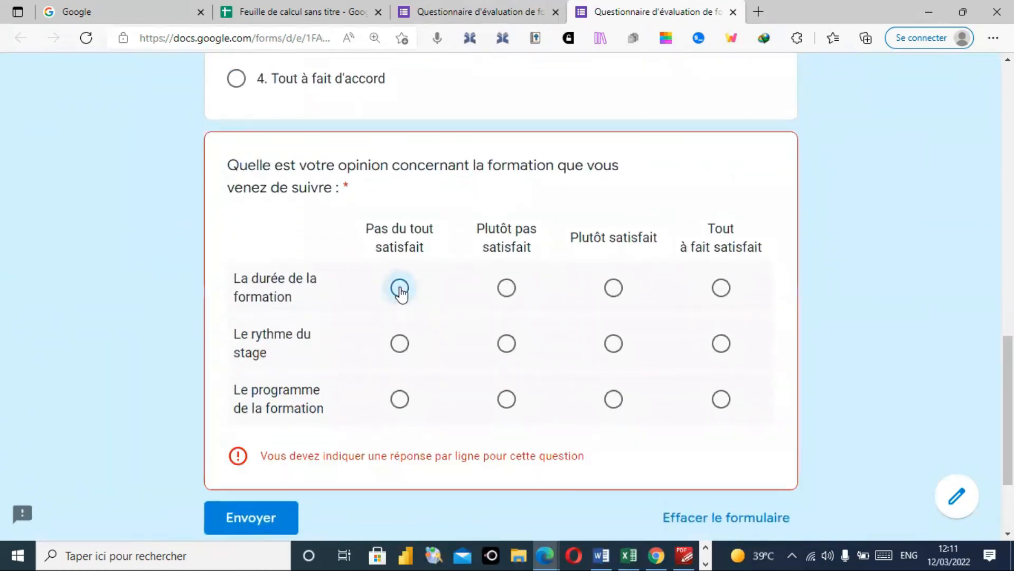
pyautogui.click(505, 345)
pyautogui.click(506, 400)
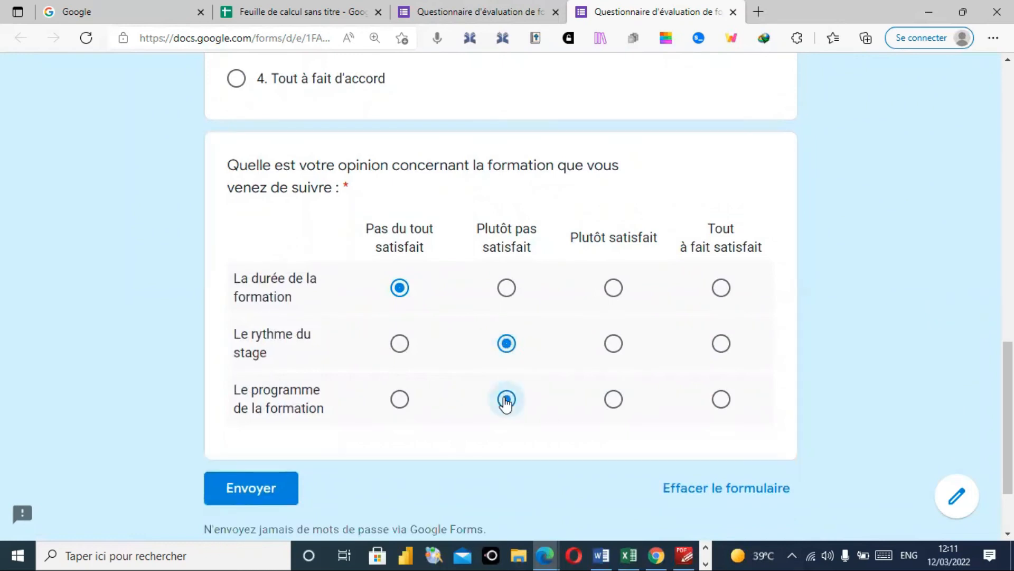
pyautogui.click(248, 488)
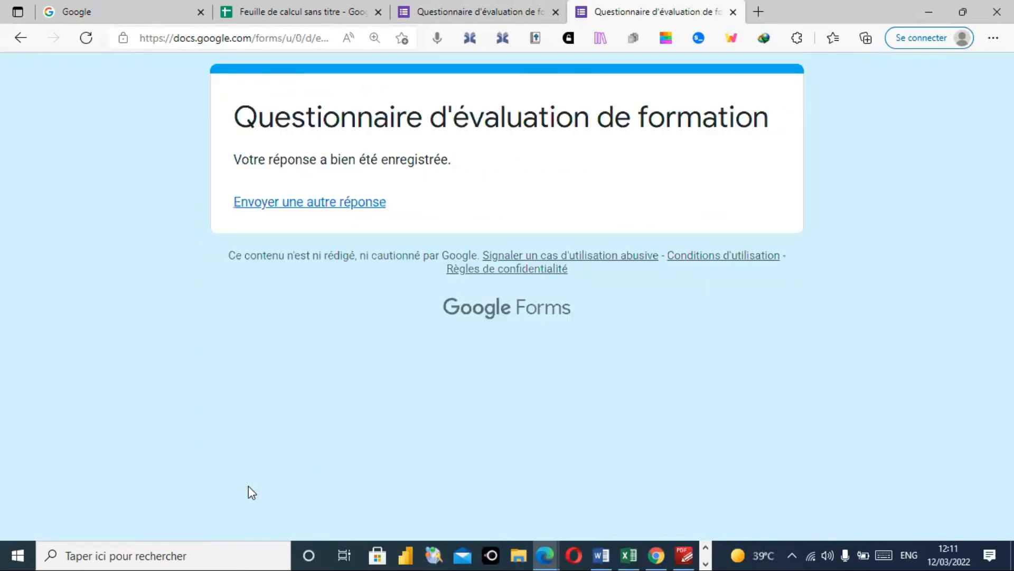
# - Start another response with a second respondent's name, trainer 3. Louis, and Plutôt d'accord on objectives
pyautogui.click(325, 204)
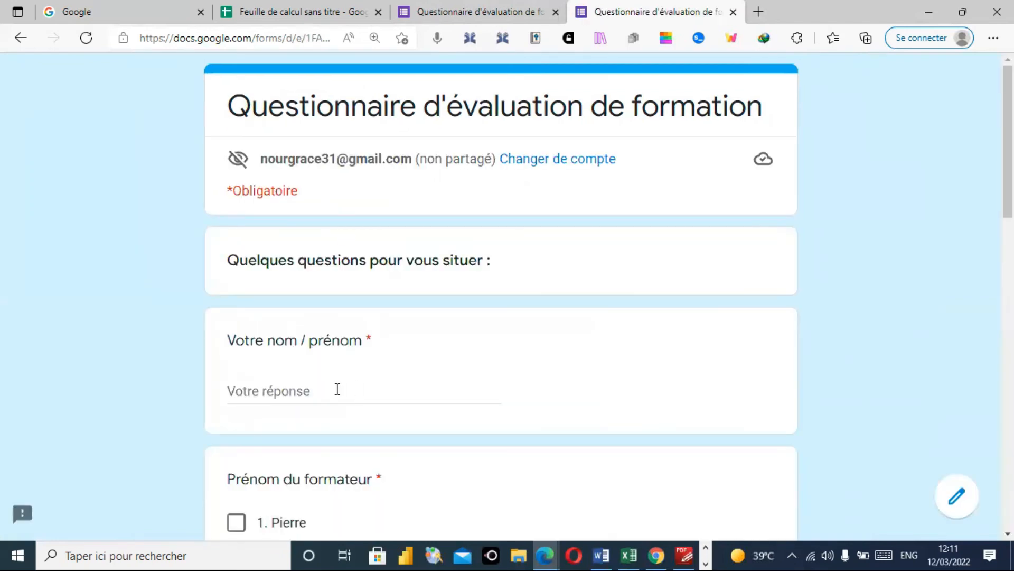
pyautogui.click(337, 389)
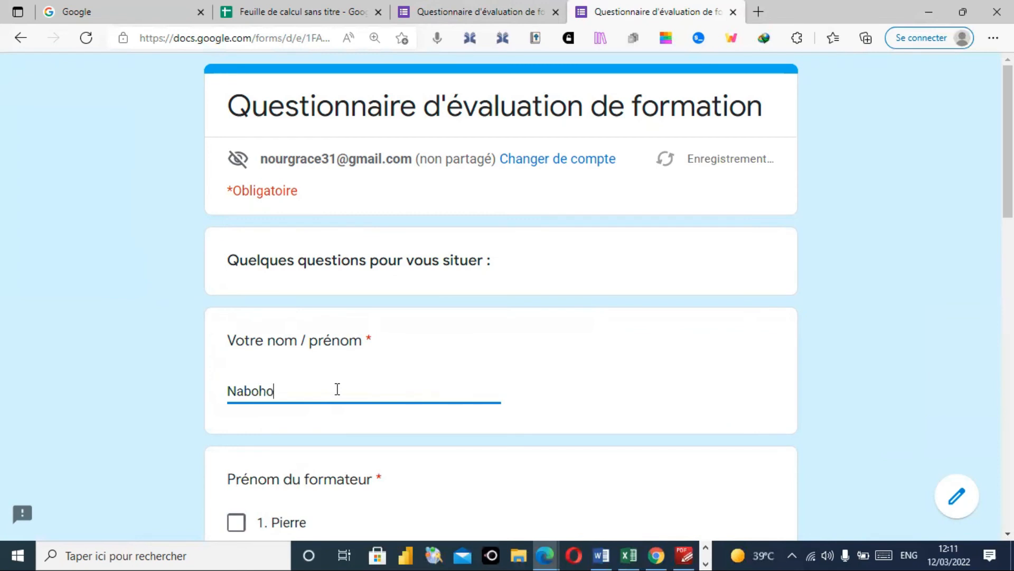
pyautogui.scroll(-3, 1008, 148)
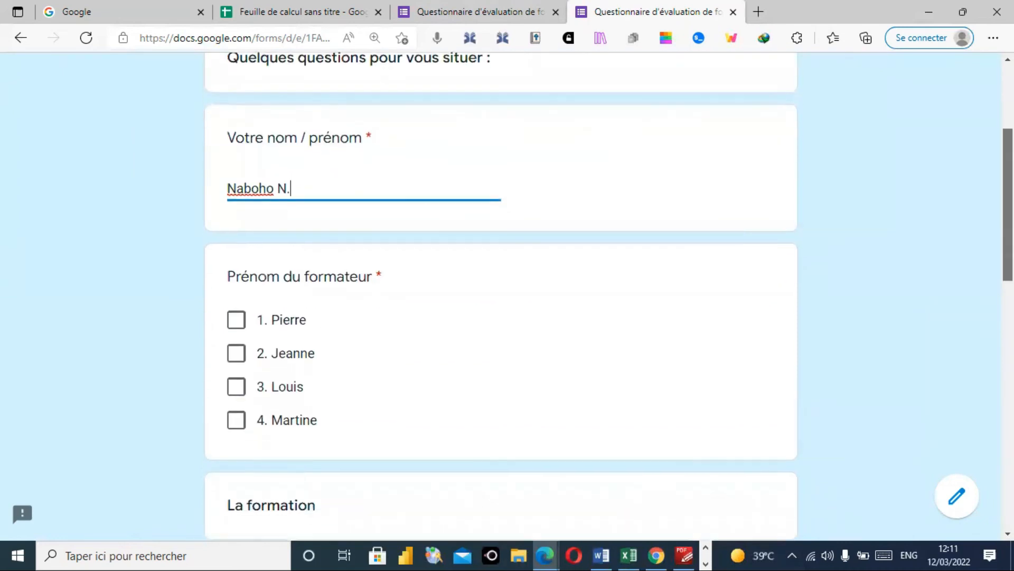
pyautogui.scroll(-3, 607, 296)
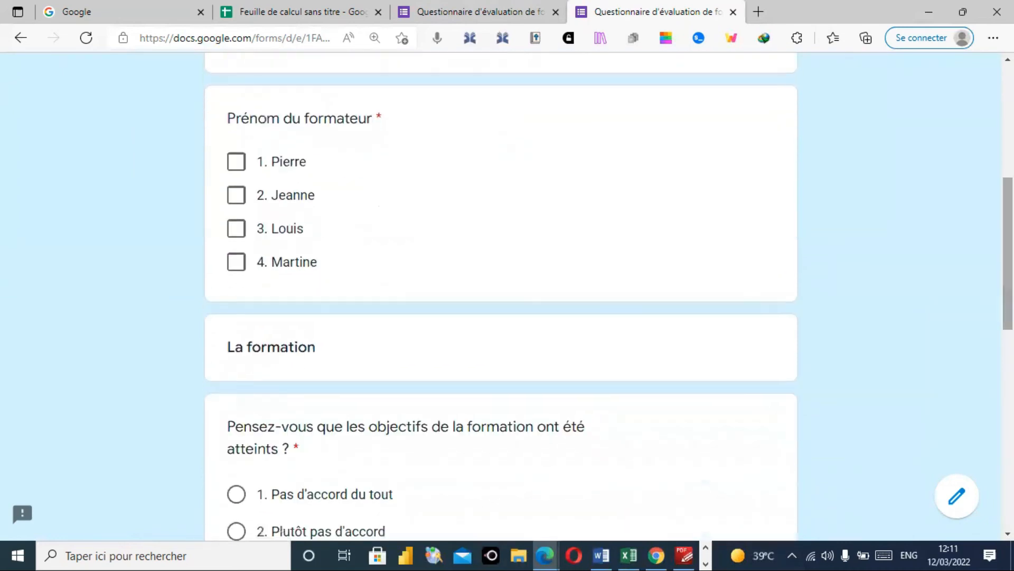
pyautogui.click(238, 230)
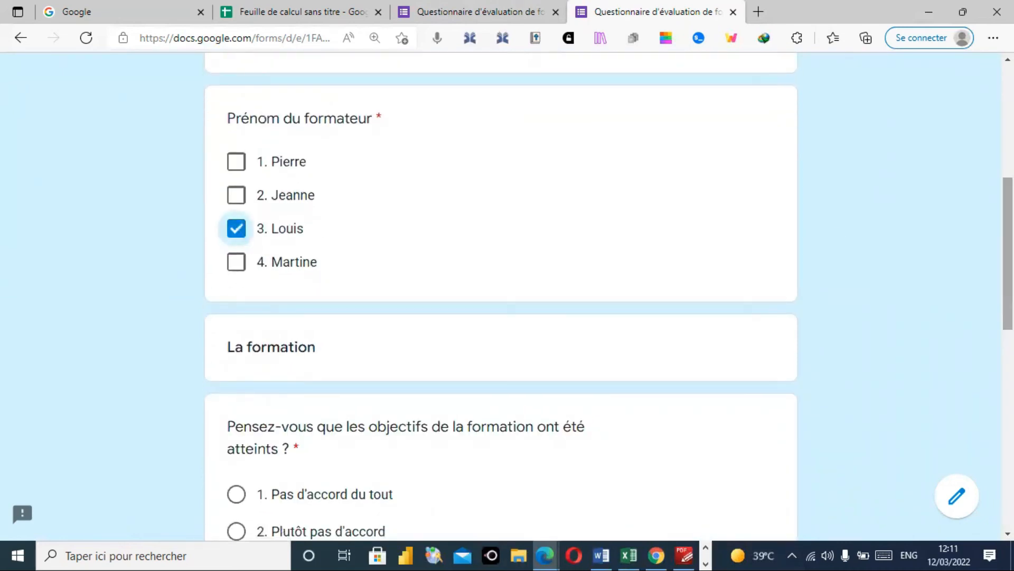
pyautogui.scroll(-5, 608, 295)
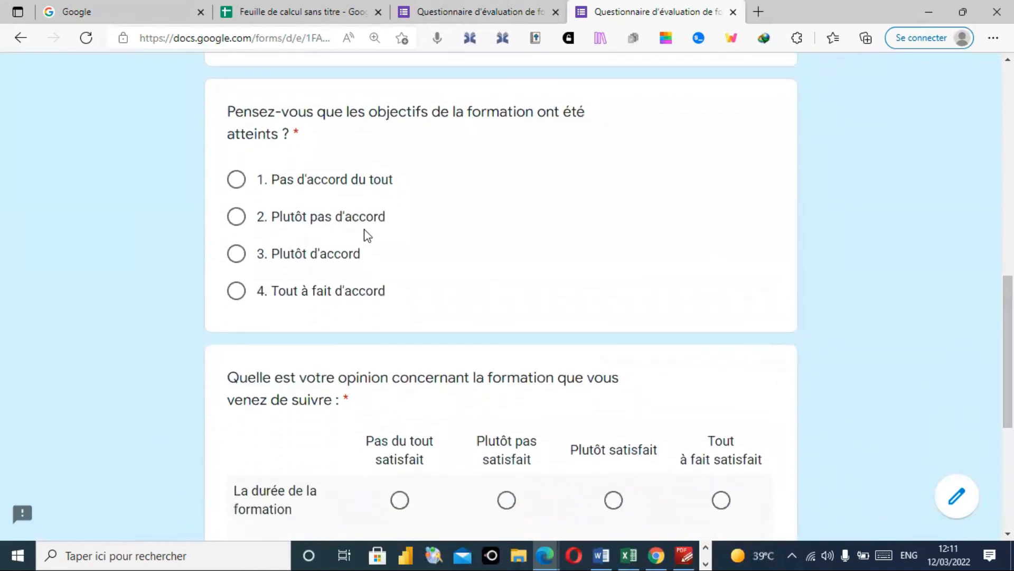
pyautogui.click(237, 255)
# - Rate duration Plutôt pas satisfait, pace Pas du tout satisfait, programme Plutôt satisfait, and submit
pyautogui.moveTo(1008, 317); pyautogui.dragTo(1007, 378)
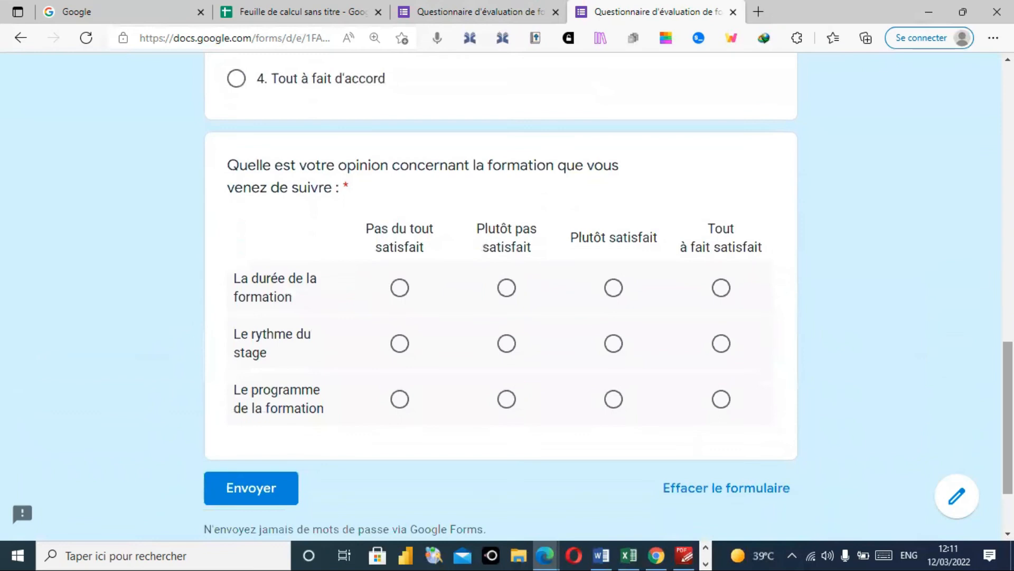
pyautogui.click(506, 288)
pyautogui.click(403, 343)
pyautogui.click(614, 402)
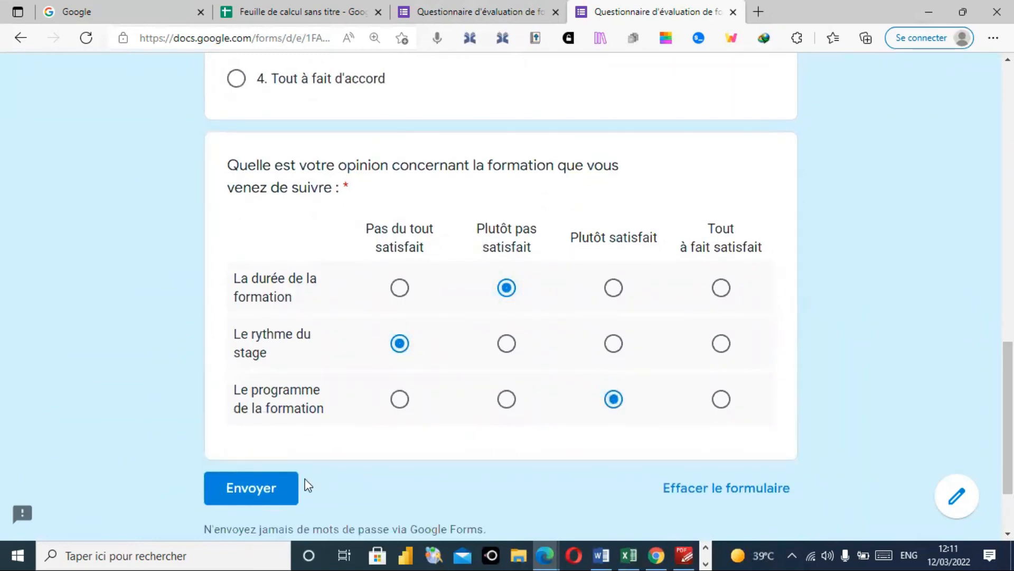
pyautogui.click(259, 484)
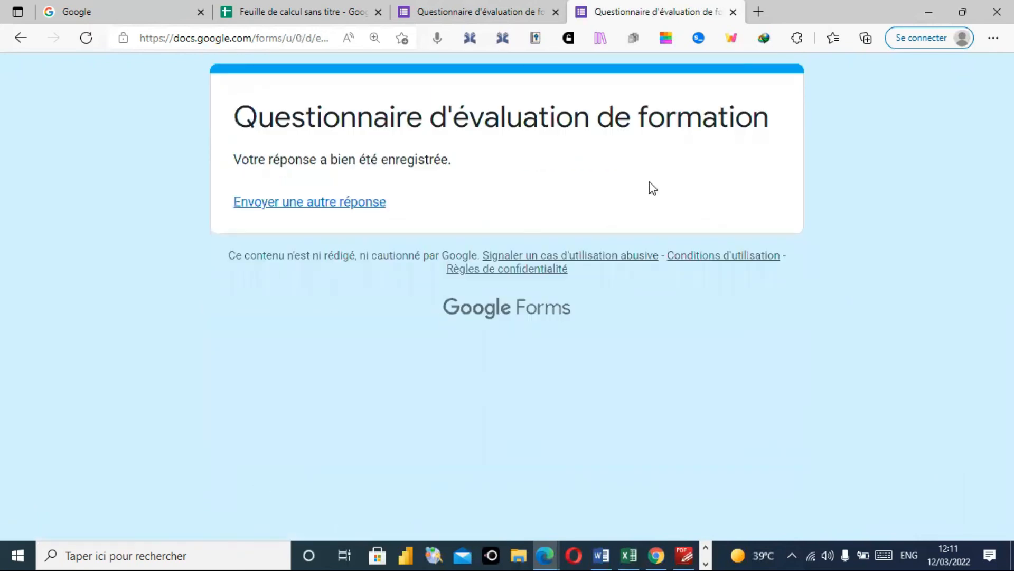
# - Close the confirmation tab to get back to the questionnaire editor
pyautogui.click(733, 11)
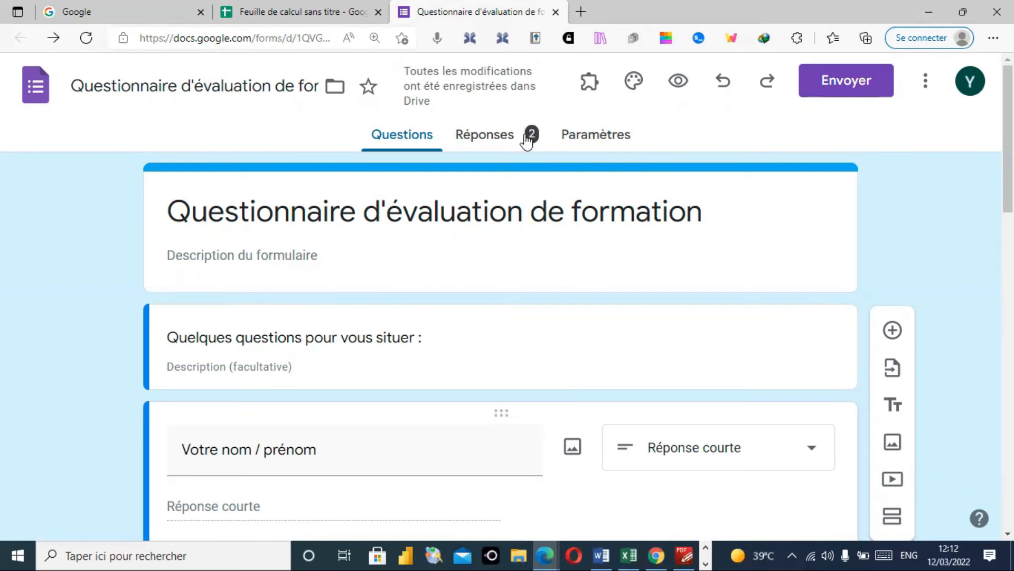
# - Open the Réponses tab and scroll through the Résumé charts for both submissions
pyautogui.click(502, 138)
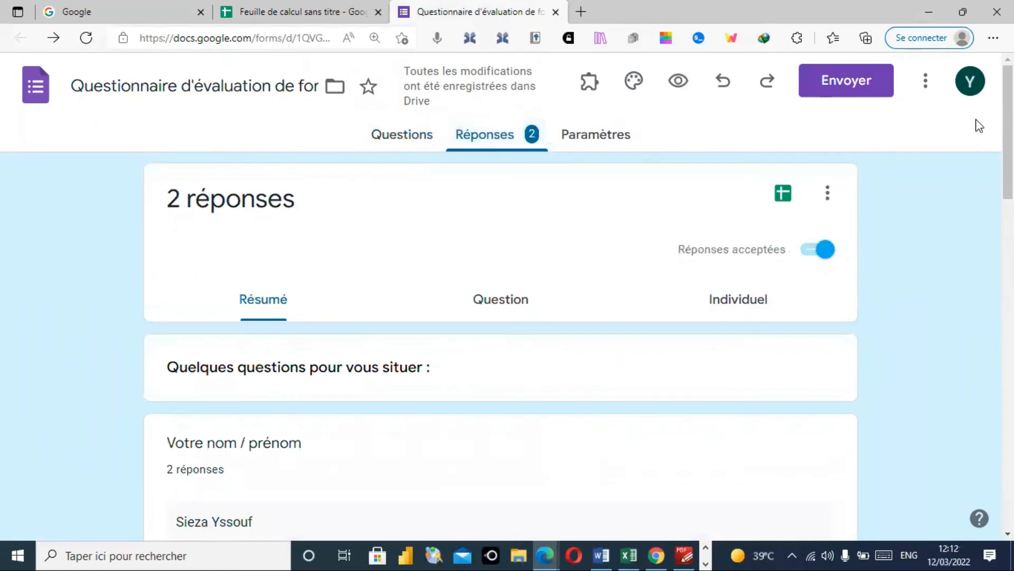
pyautogui.scroll(-3, 1008, 132)
pyautogui.scroll(-2, 373, 249)
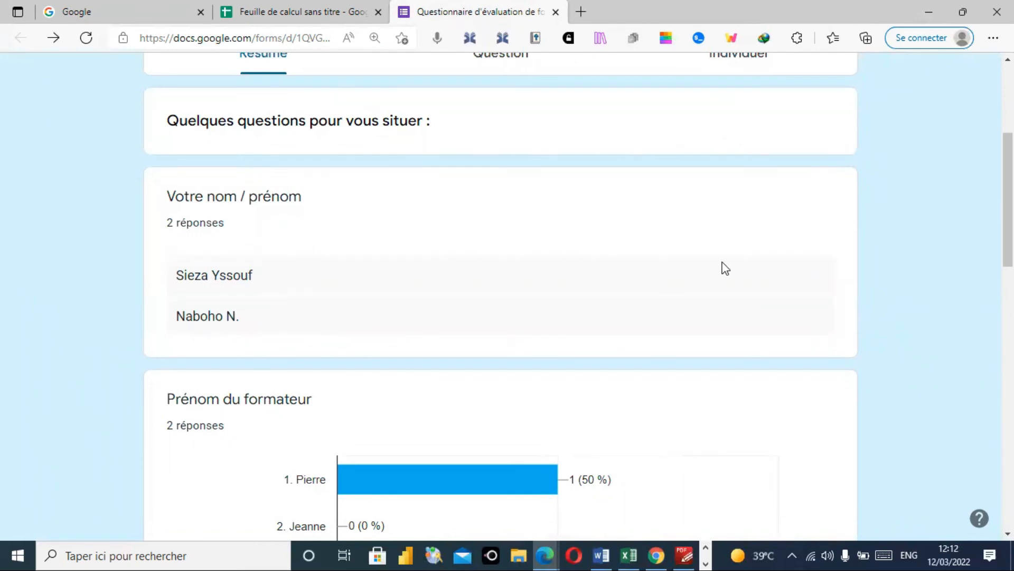
pyautogui.scroll(-3, 1008, 180)
pyautogui.scroll(-3, 1008, 179)
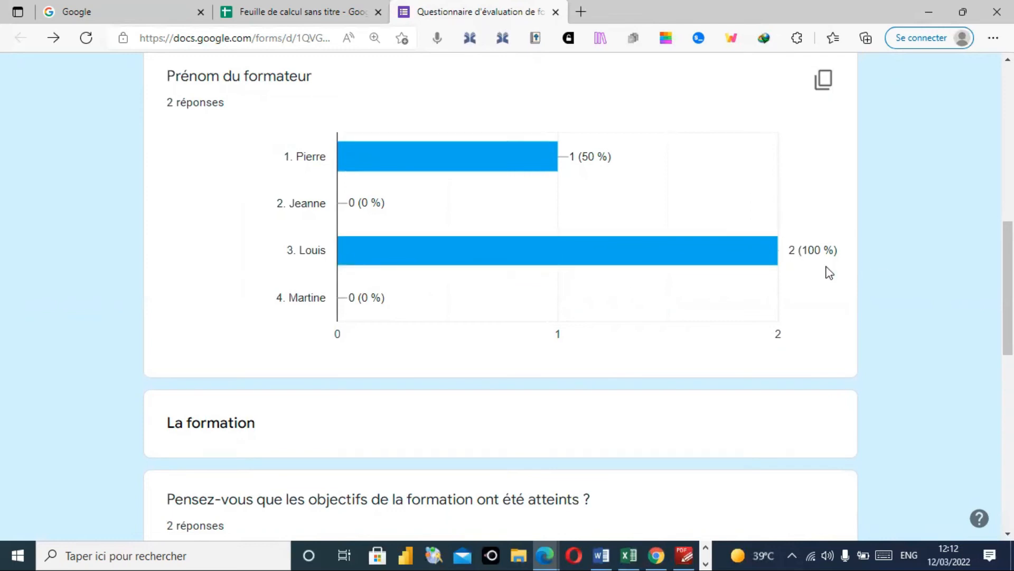
pyautogui.scroll(-5, 501, 296)
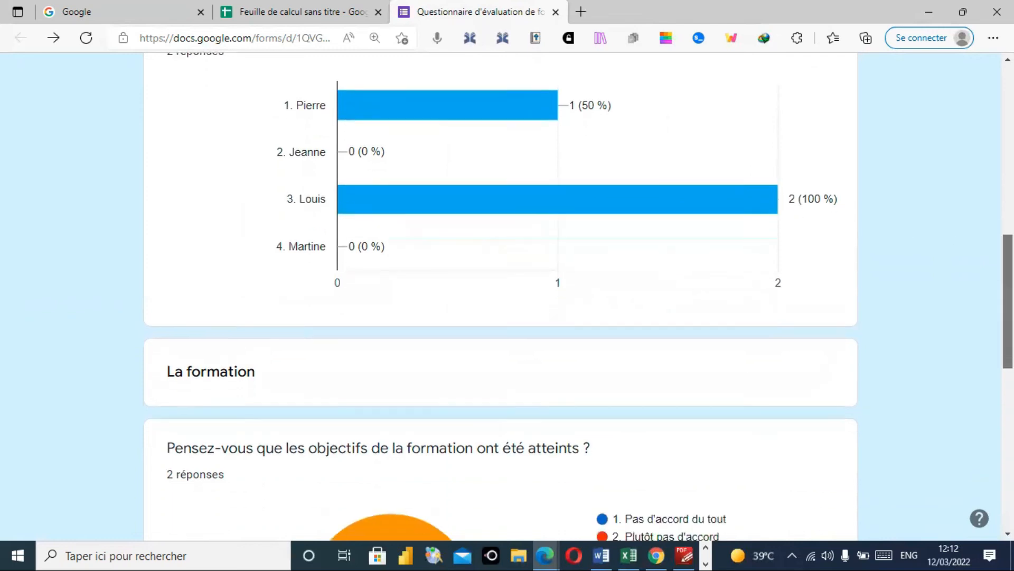
pyautogui.moveTo(1008, 359); pyautogui.dragTo(1007, 381)
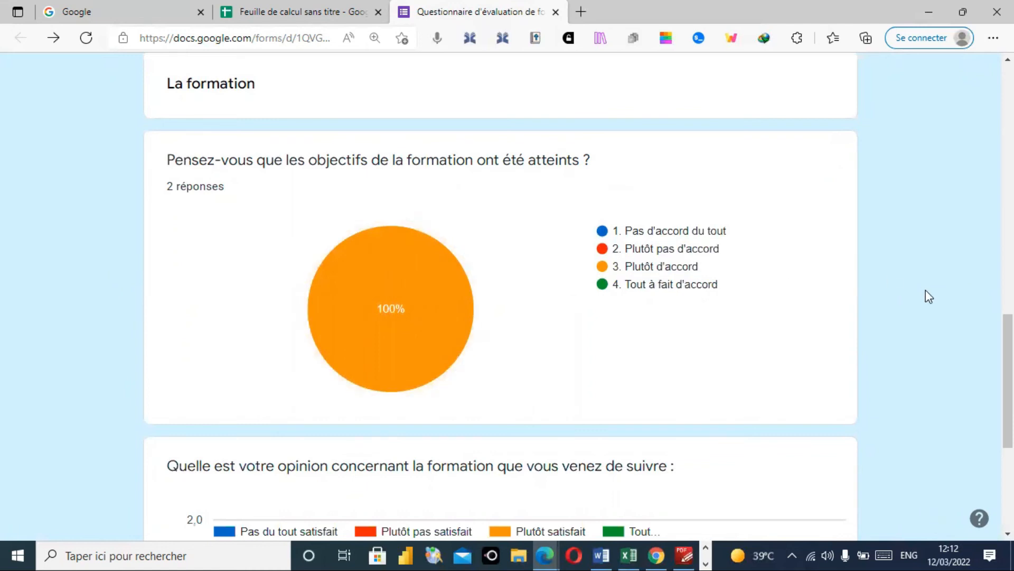
pyautogui.moveTo(1008, 349); pyautogui.dragTo(1007, 429)
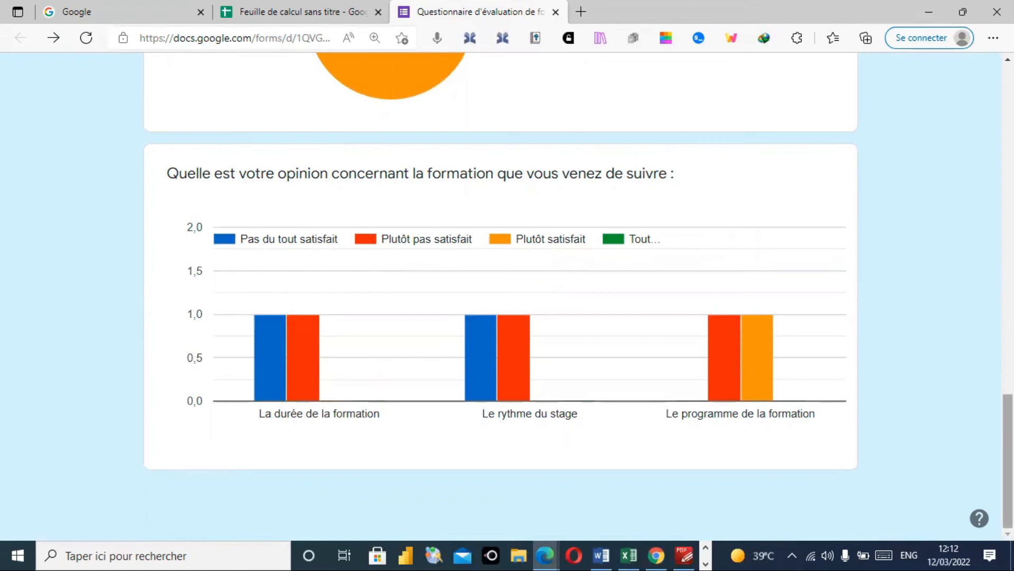
pyautogui.moveTo(1007, 460)
pyautogui.mouseDown()
pyautogui.moveTo(1008, 166)
pyautogui.moveTo(1007, 461)
pyautogui.mouseUp()
pyautogui.moveTo(1007, 461); pyautogui.dragTo(1007, 132)
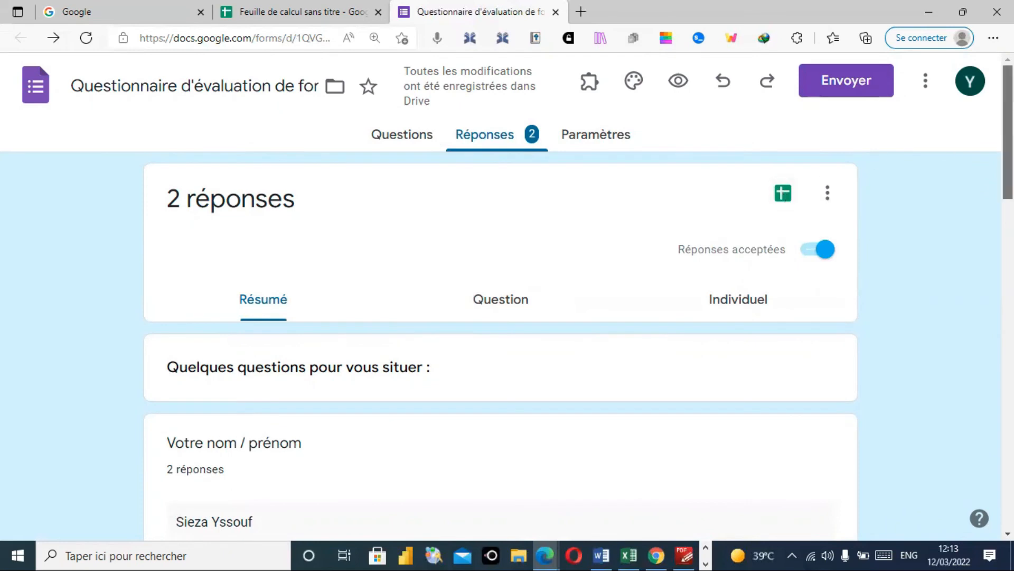
pyautogui.moveTo(1007, 172); pyautogui.dragTo(1008, 223)
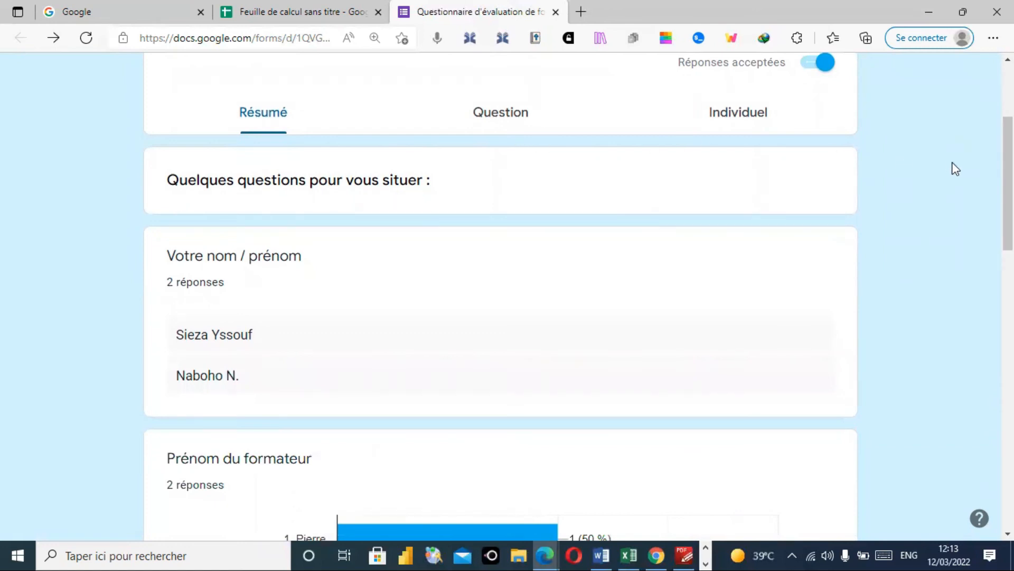
pyautogui.scroll(4, 507, 295)
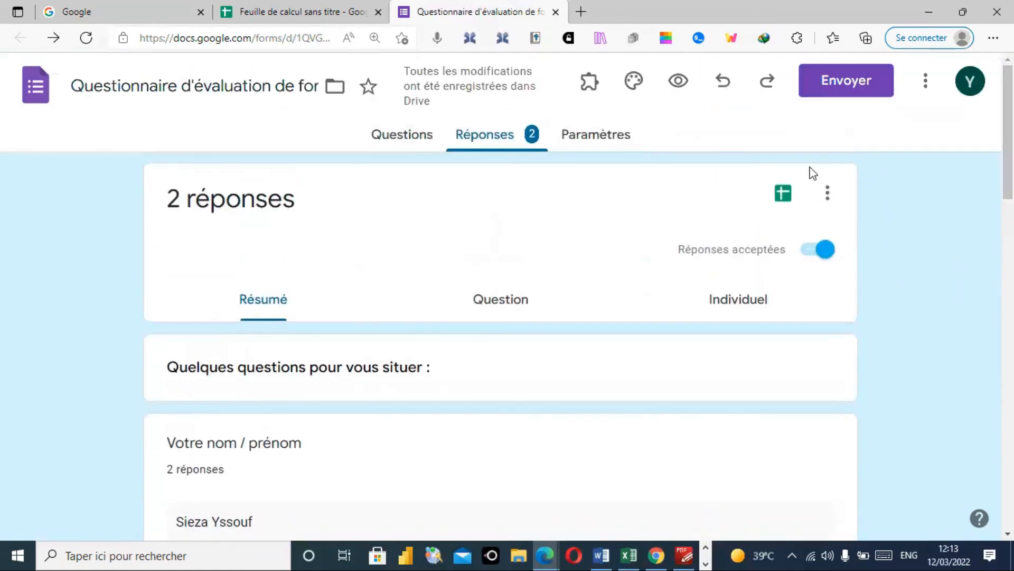
pyautogui.click(784, 194)
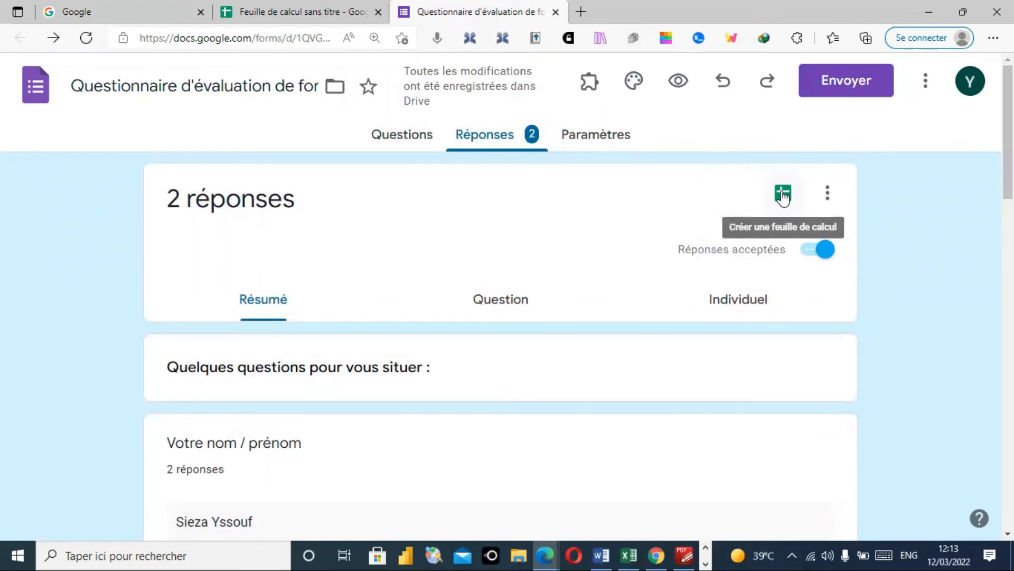
# - Link the responses to a new spreadsheet using 'Créer une feuille de calcul'
pyautogui.click(784, 195)
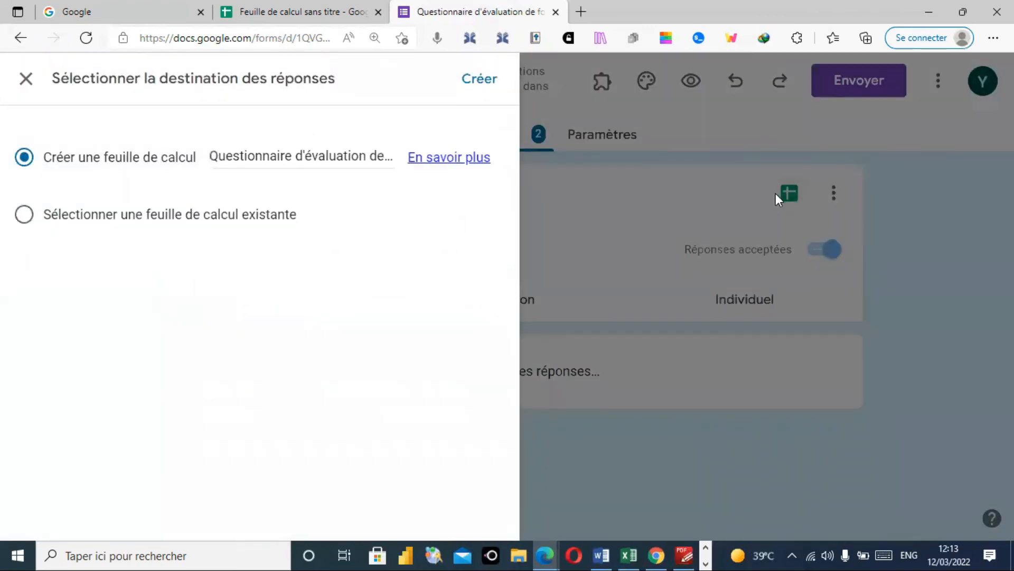
pyautogui.click(480, 82)
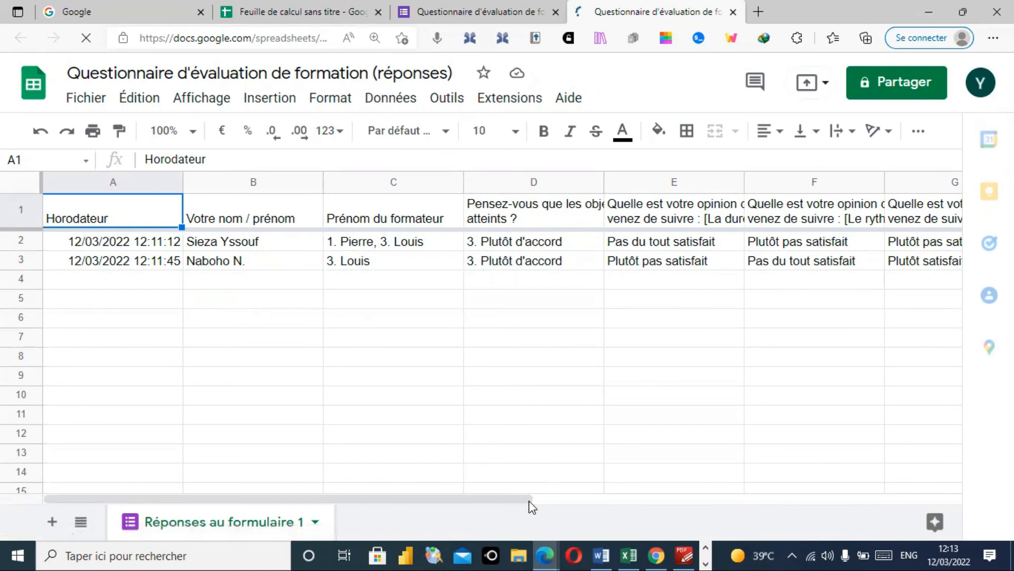
# - Scroll across the 'Réponses au formulaire 1' columns, then close the spreadsheet tab
pyautogui.hscroll(5, 528, 500)
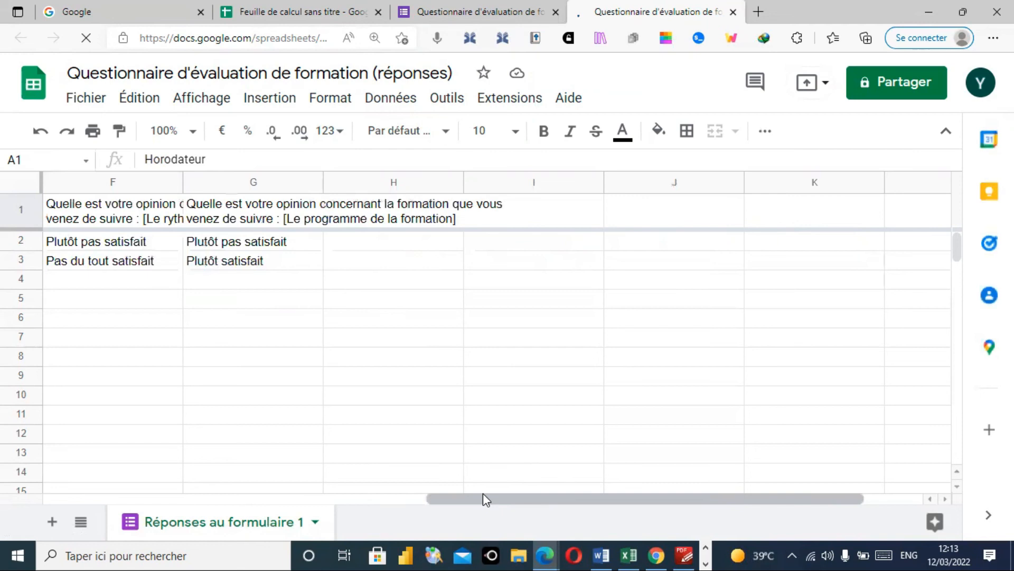
pyautogui.moveTo(442, 499); pyautogui.dragTo(48, 470)
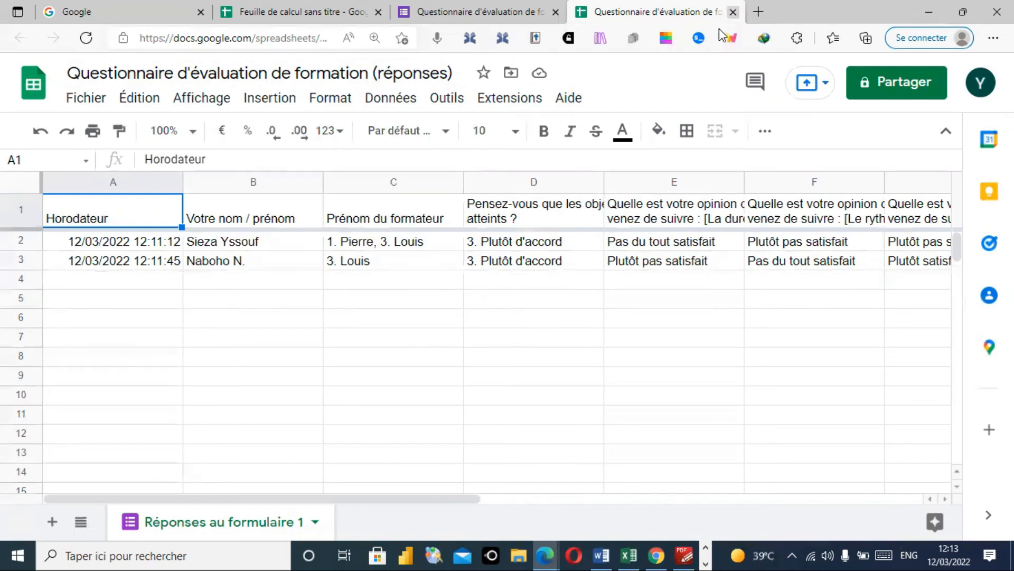
pyautogui.click(733, 11)
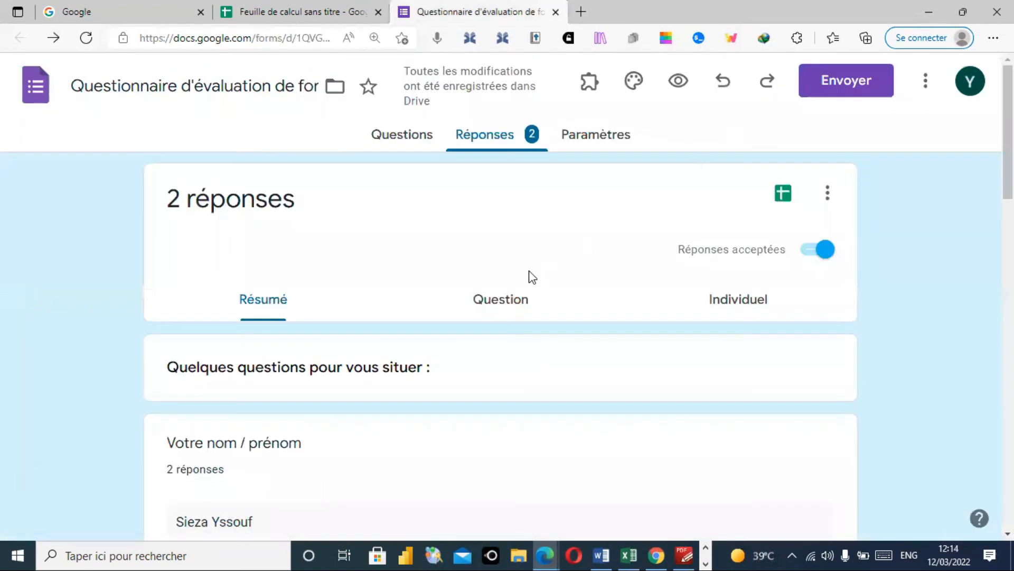
# - Return to the Questions editor and scroll through the questionnaire's questions
pyautogui.click(405, 136)
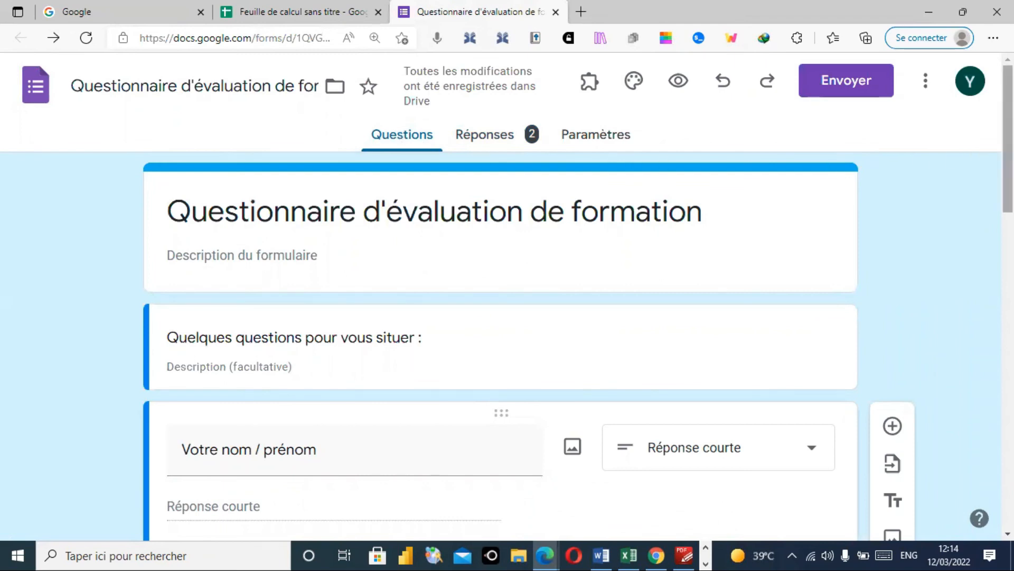
pyautogui.scroll(-10, 500, 295)
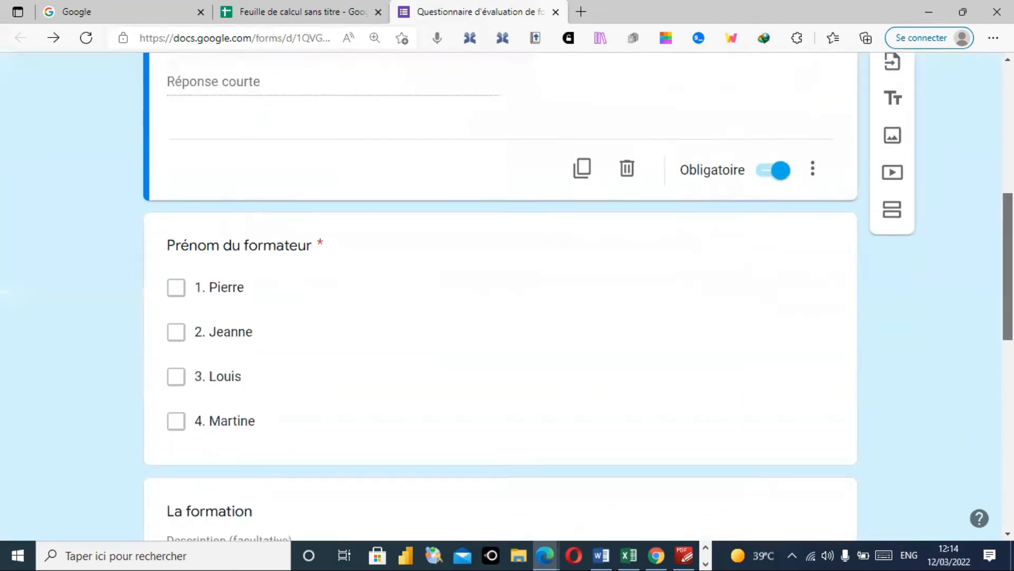
pyautogui.scroll(-9, 501, 296)
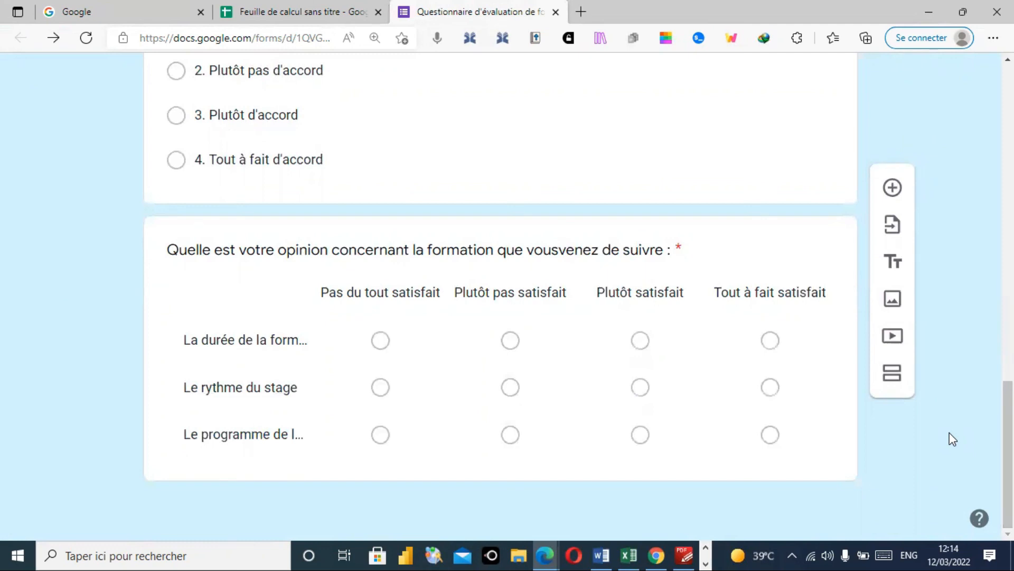
pyautogui.moveTo(1008, 439); pyautogui.dragTo(1007, 123)
# - Preview the questionnaire as respondents see it, scrolling down to the Envoyer button
pyautogui.click(677, 85)
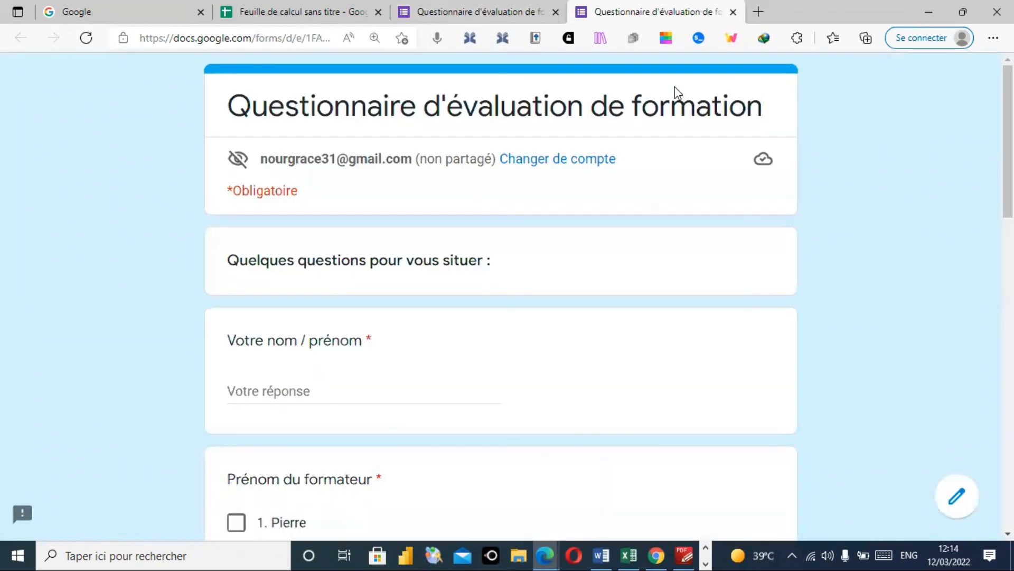
pyautogui.scroll(-3, 961, 105)
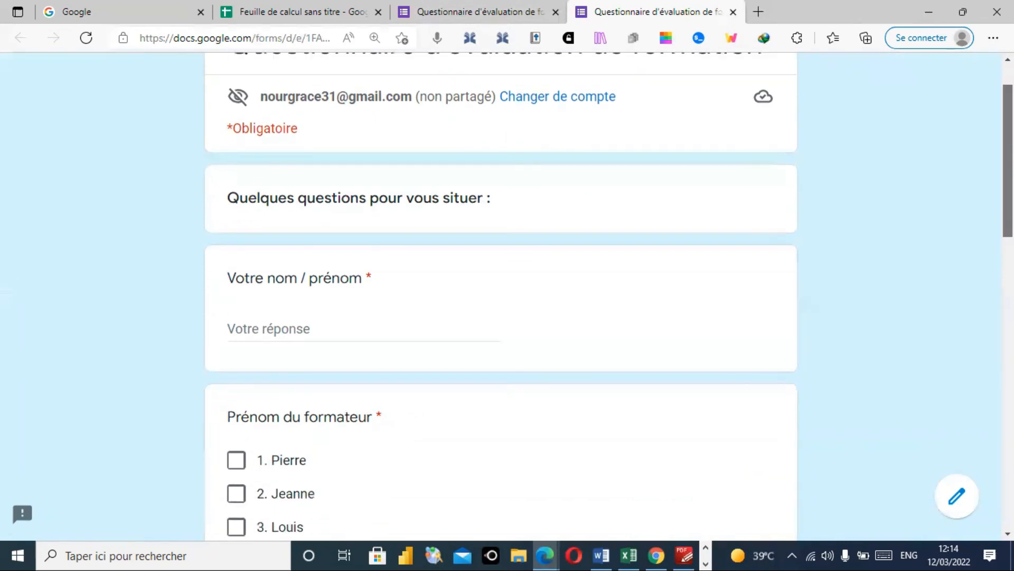
pyautogui.scroll(-10, 501, 296)
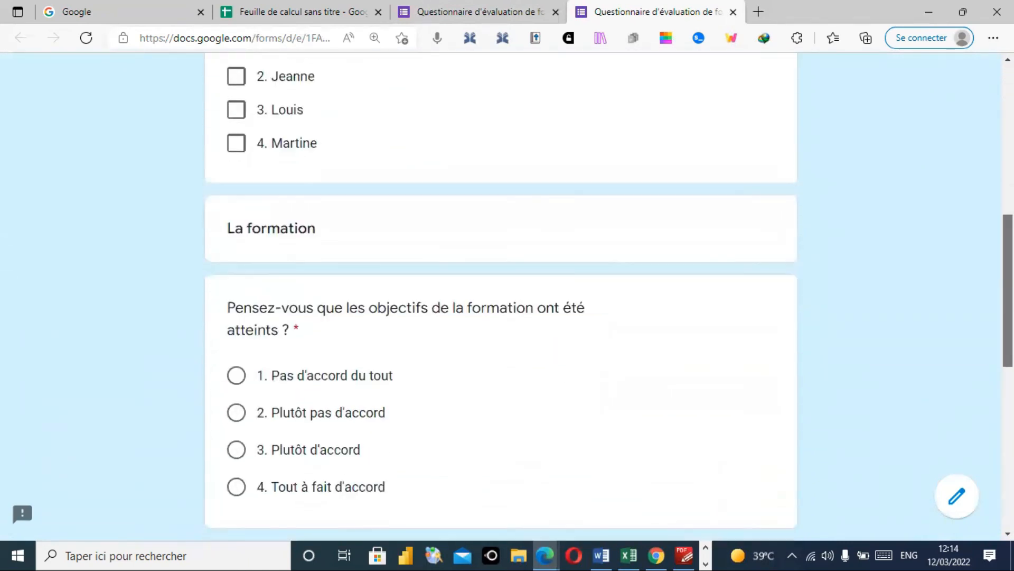
pyautogui.scroll(-5, 500, 296)
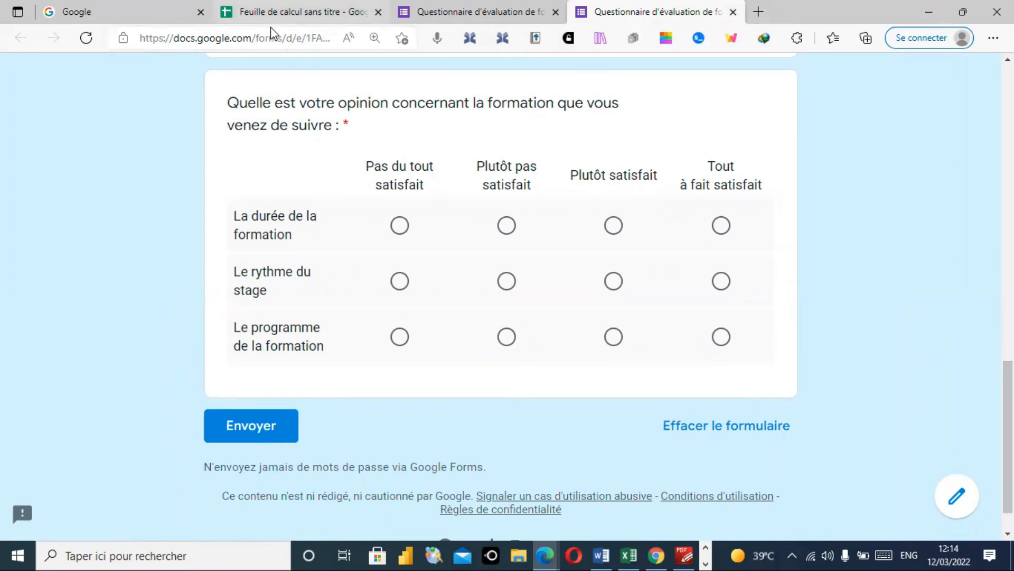
pyautogui.click(272, 13)
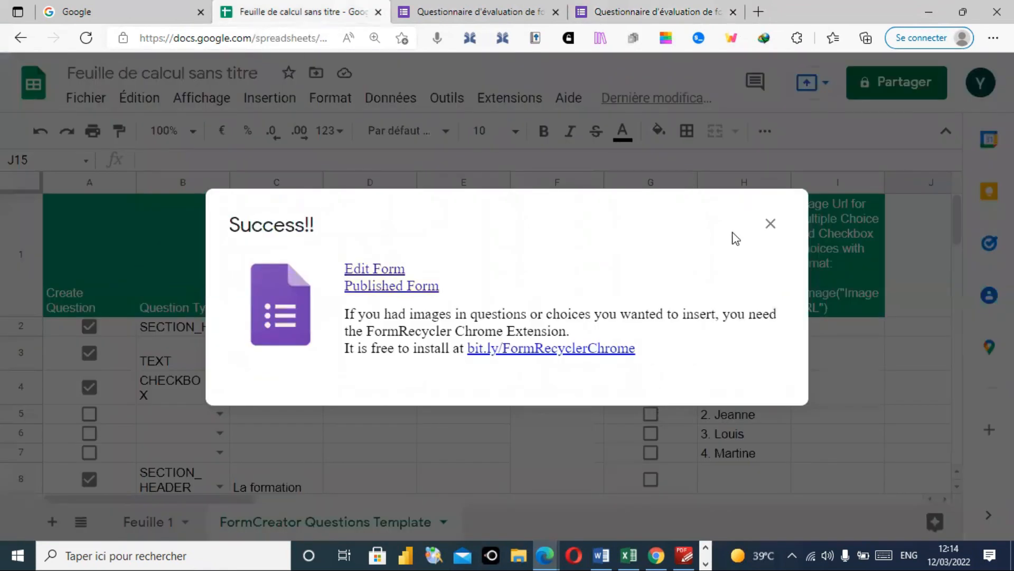
# - Dismiss the Success!! message and show the question-type dropdown for cell B10
pyautogui.click(770, 223)
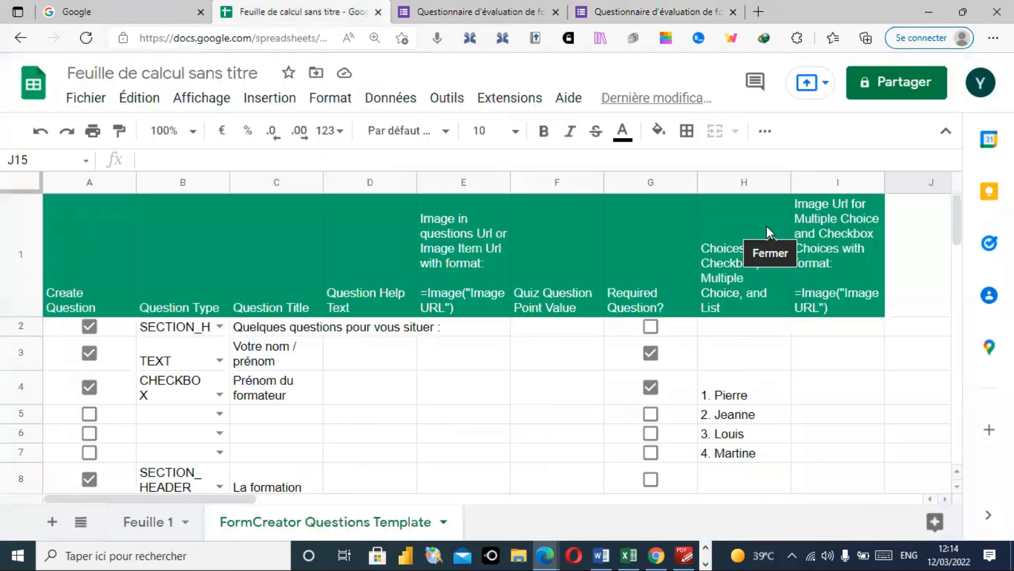
pyautogui.moveTo(956, 223); pyautogui.dragTo(954, 276)
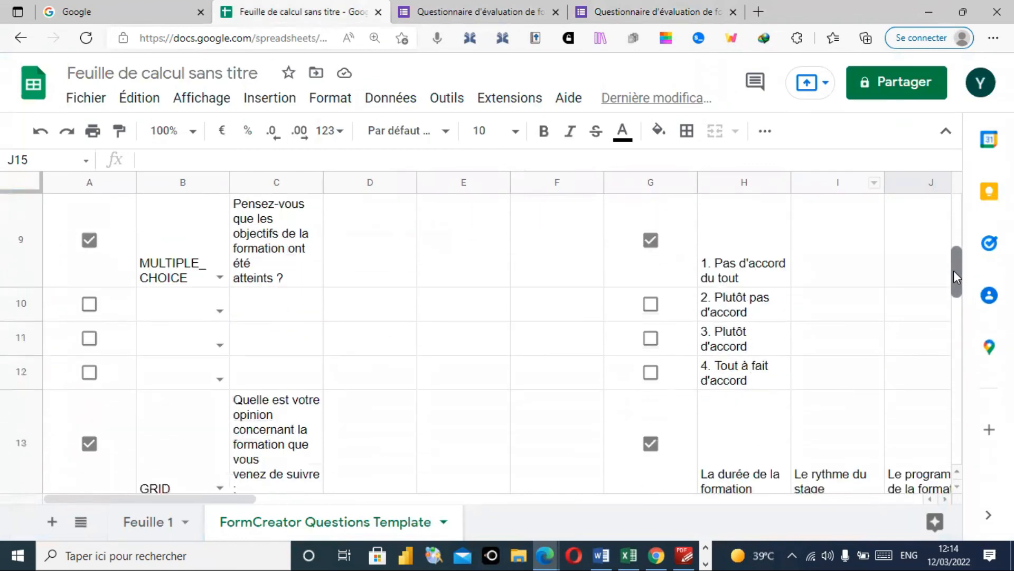
pyautogui.click(219, 312)
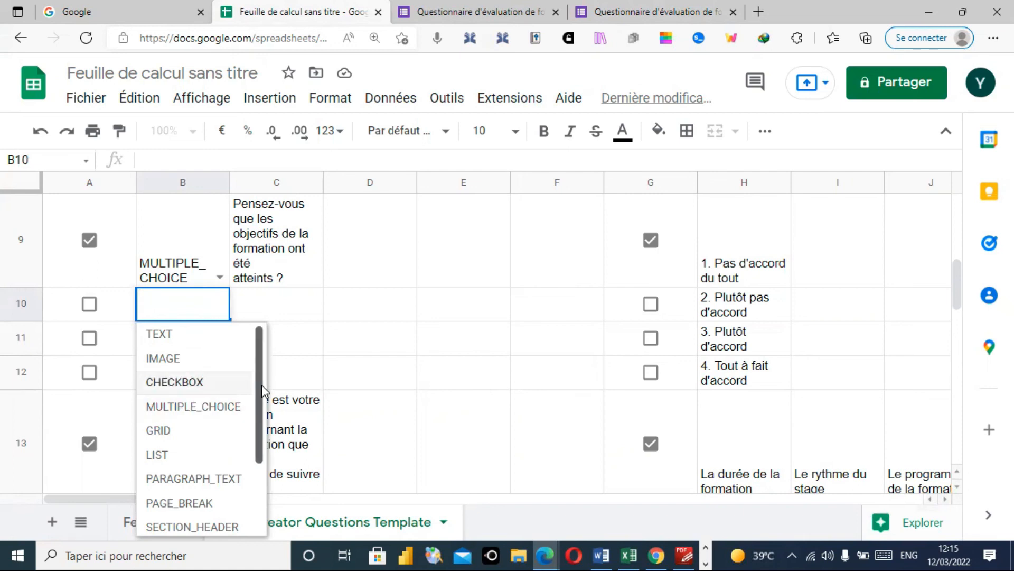
# - Scroll through every question type listed in the B10 dropdown
pyautogui.scroll(-2, 250, 443)
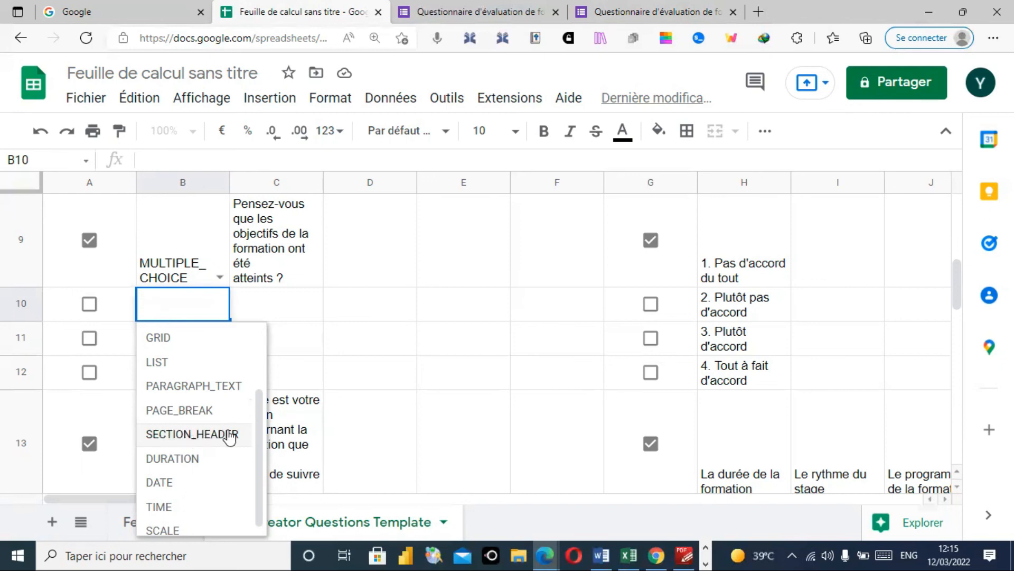
pyautogui.scroll(-1, 260, 436)
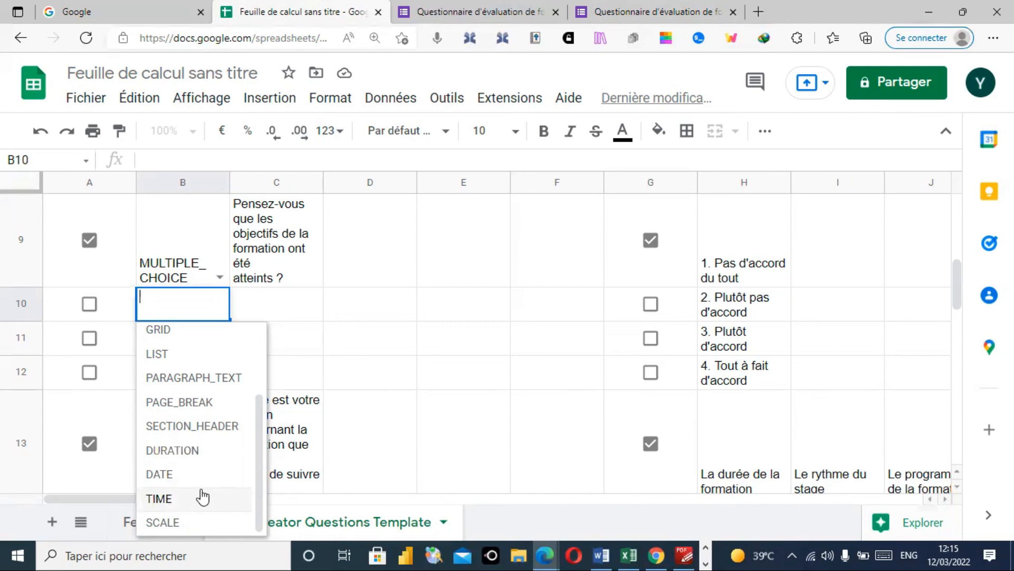
# - Enter 'On veut le nom et le prenom' as the help text in cell D3
pyautogui.click(380, 319)
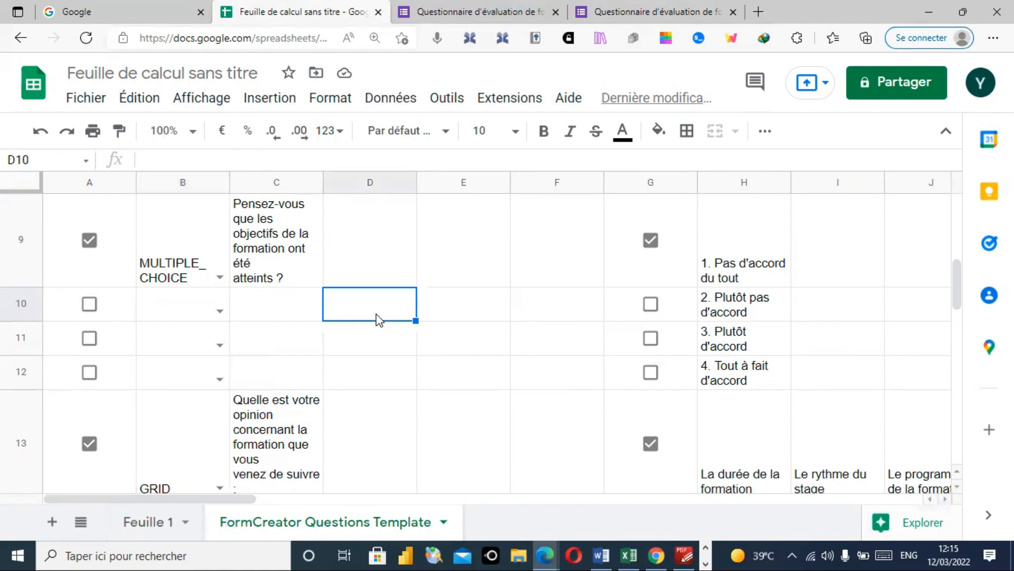
pyautogui.moveTo(960, 308); pyautogui.dragTo(953, 198)
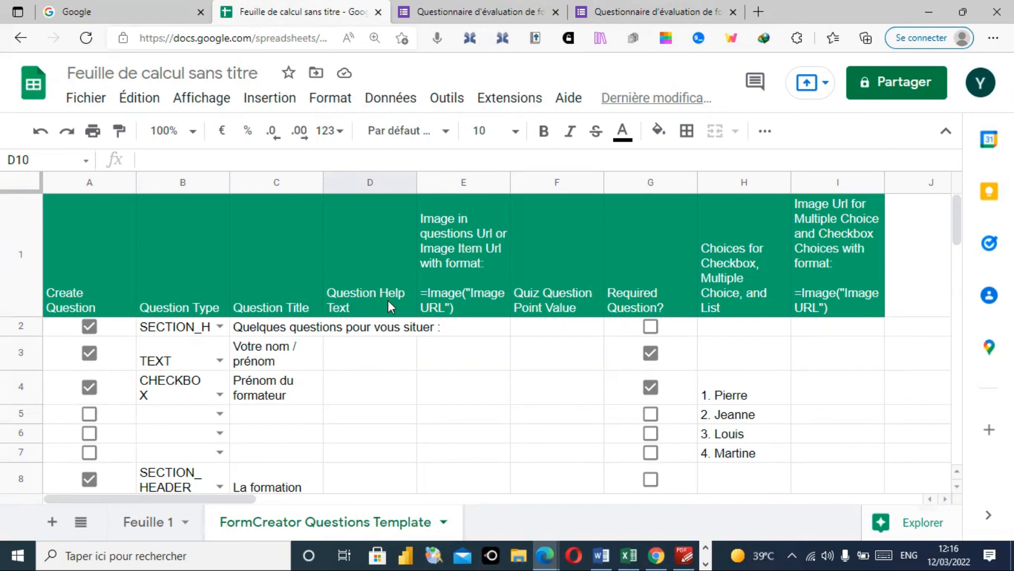
pyautogui.click(370, 362)
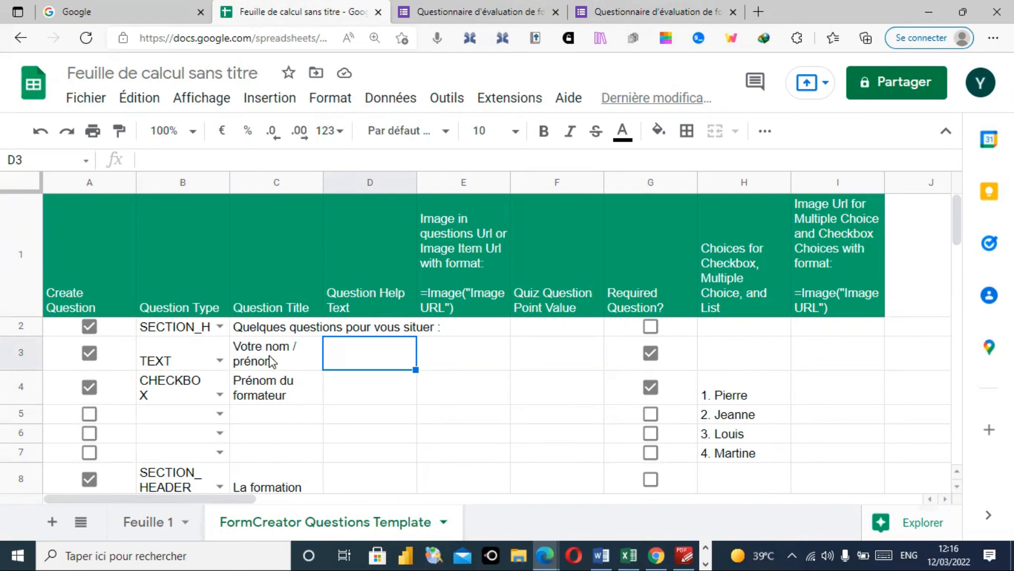
pyautogui.doubleClick(358, 351)
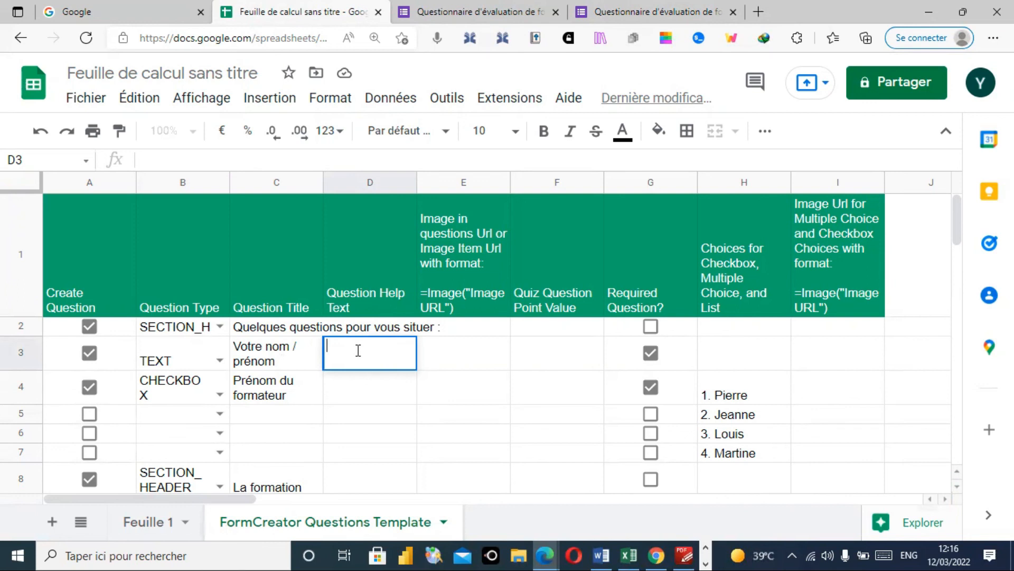
pyautogui.write('On veut le nom et')
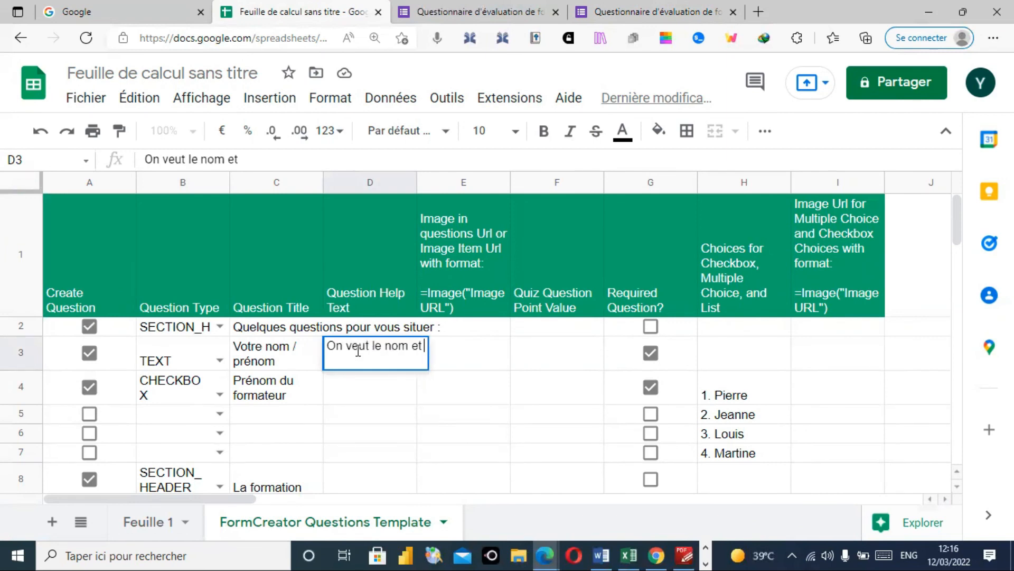
pyautogui.write(' le prenom')
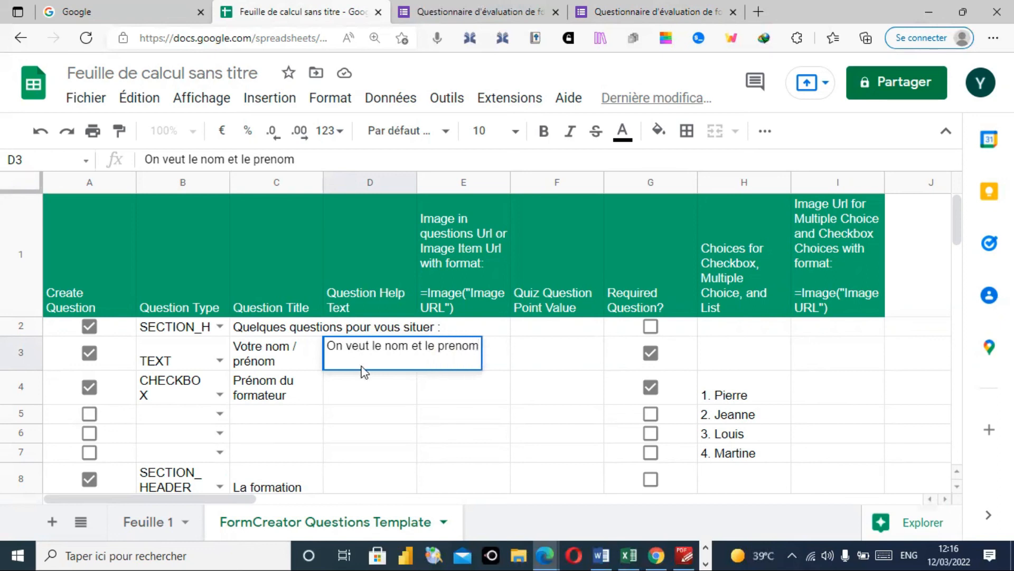
pyautogui.click(368, 399)
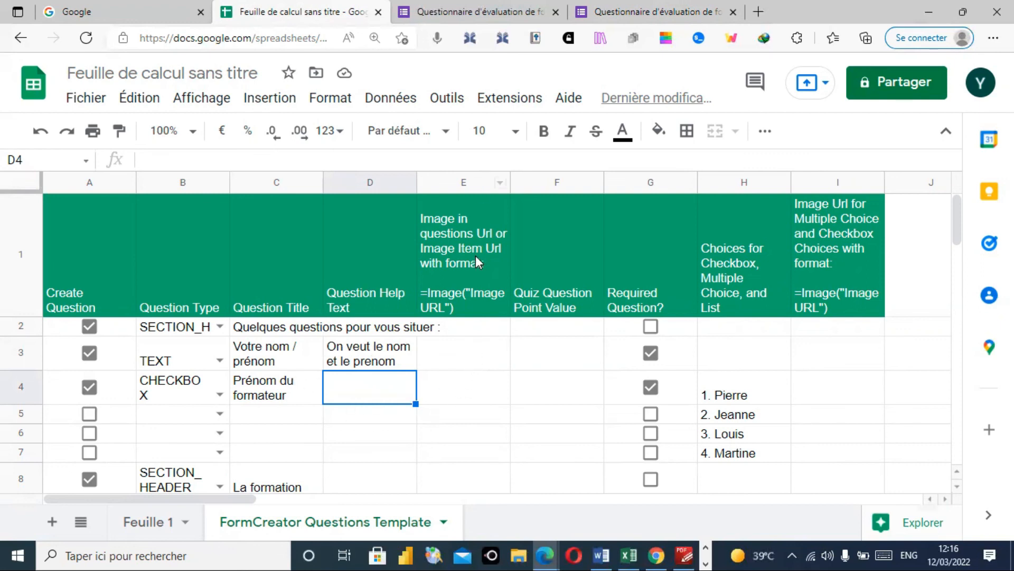
pyautogui.click(469, 362)
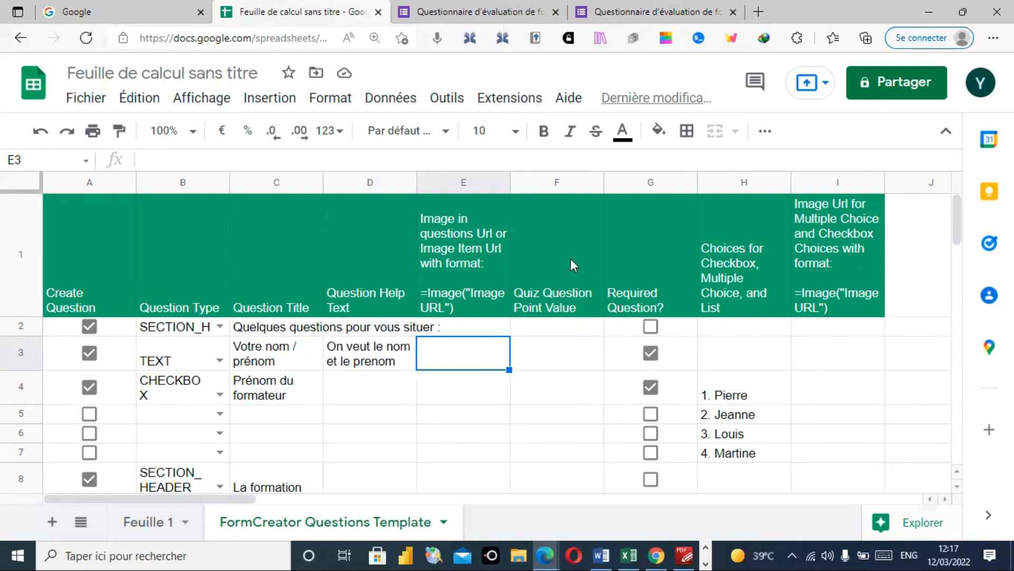
pyautogui.click(564, 354)
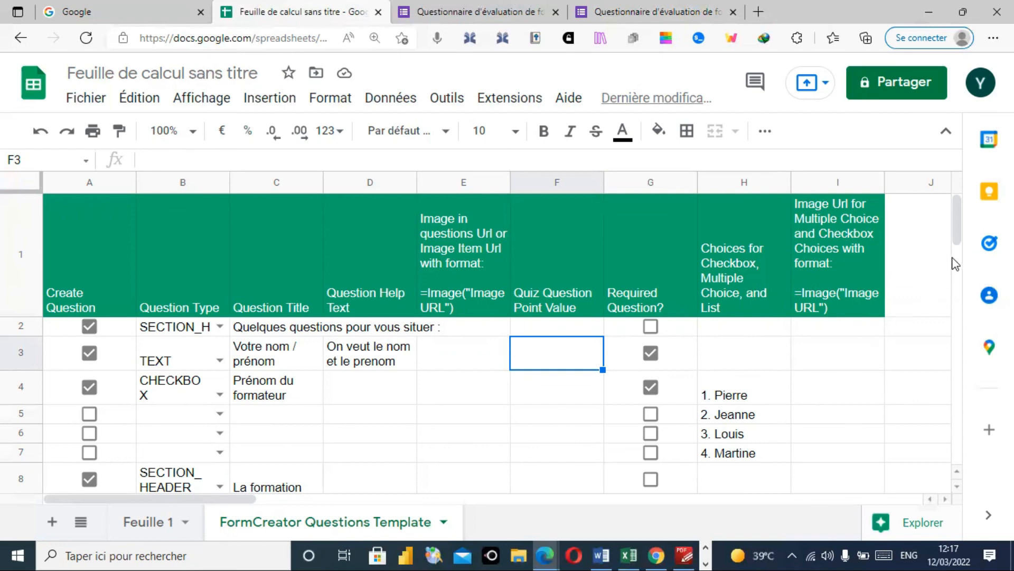
# - Inspect the row 13 GRID question's rows and satisfaction columns, then return to the form preview
pyautogui.moveTo(956, 227); pyautogui.dragTo(955, 315)
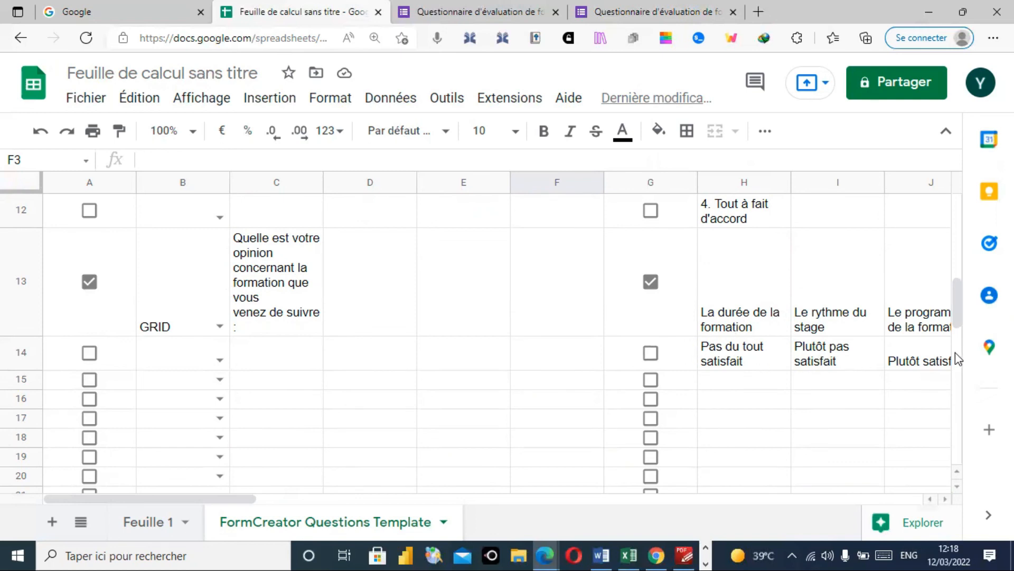
pyautogui.click(939, 499)
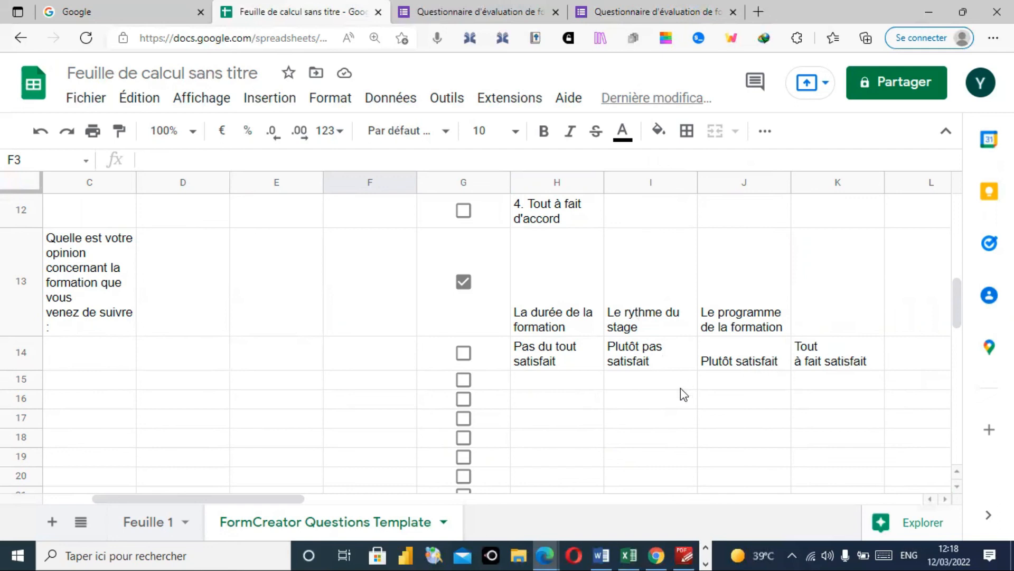
pyautogui.click(926, 499)
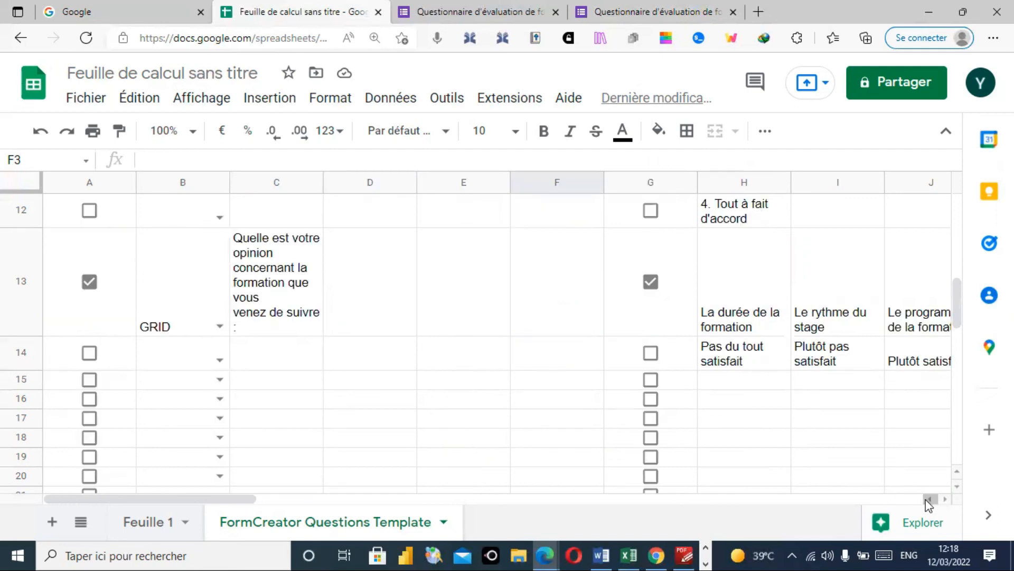
pyautogui.click(684, 12)
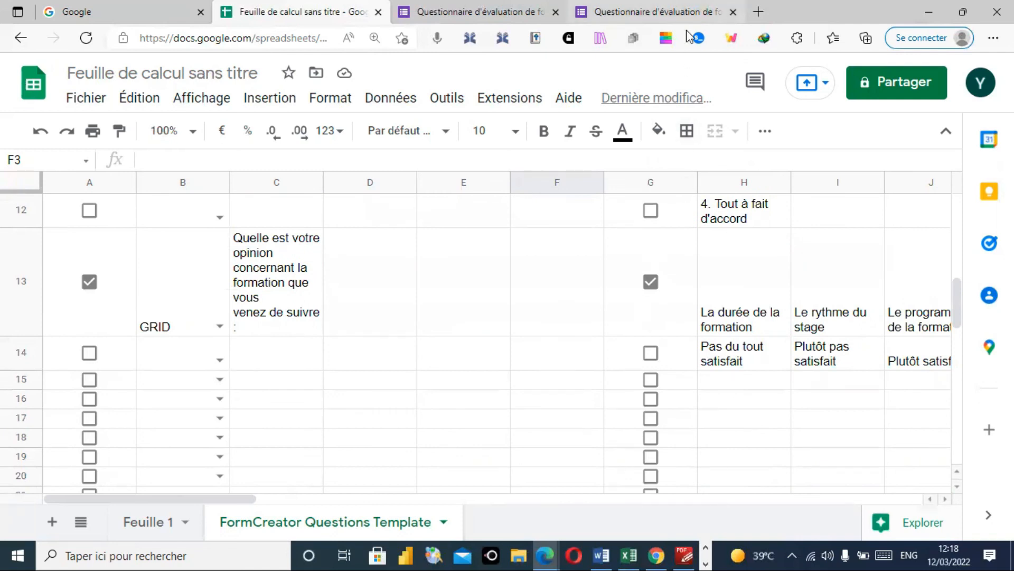